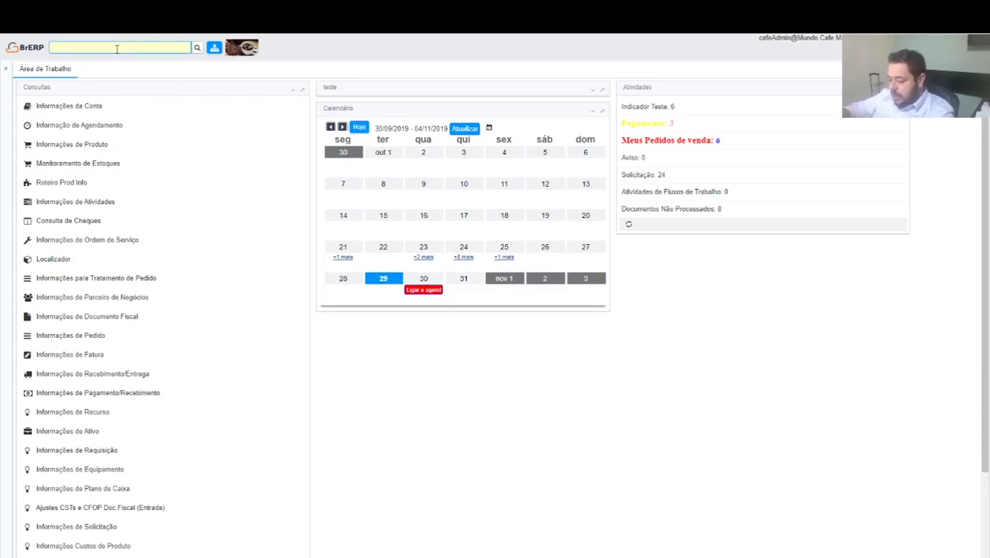
- Open the Classificação Fiscal window, look over its tax records as a list, and return to the ICMS record's form
text(classi)
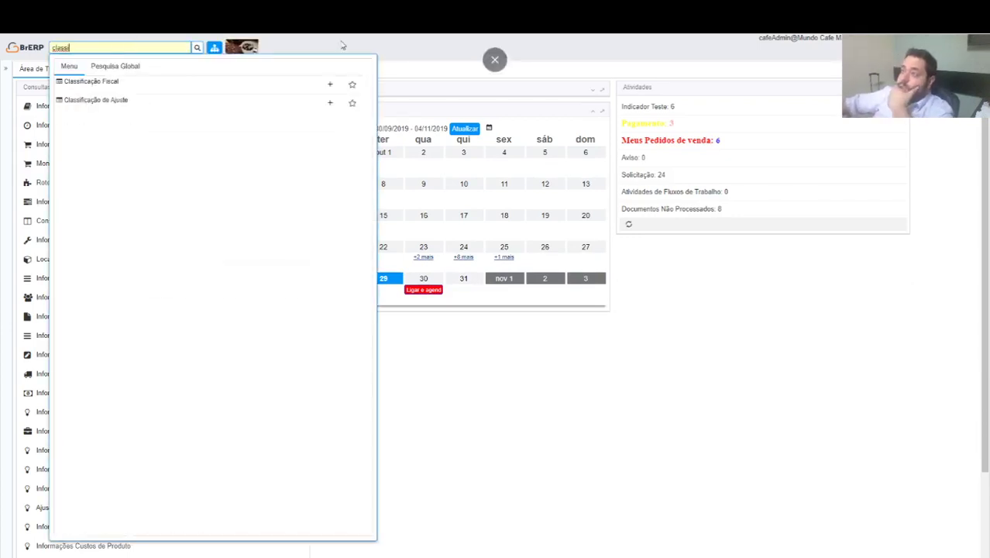
click(347, 85)
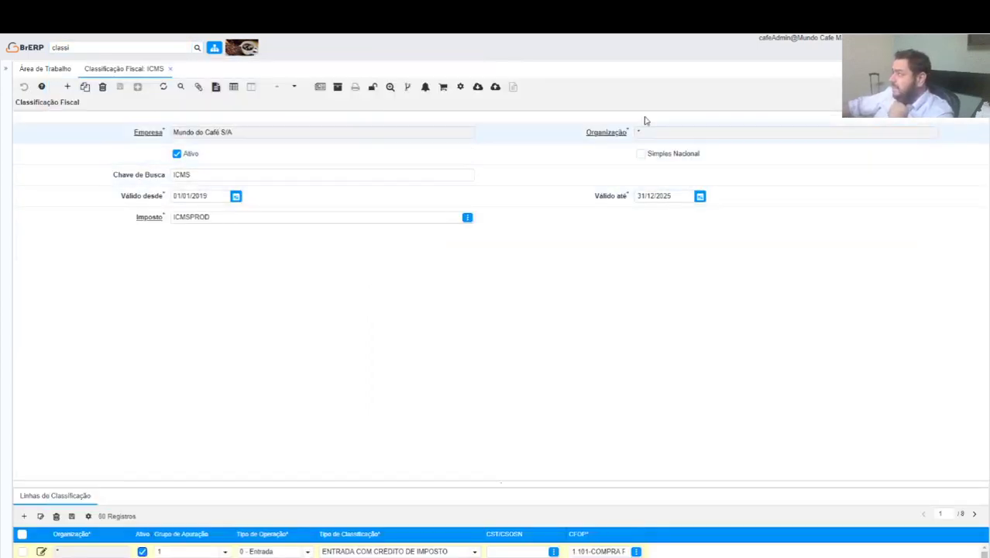
click(233, 86)
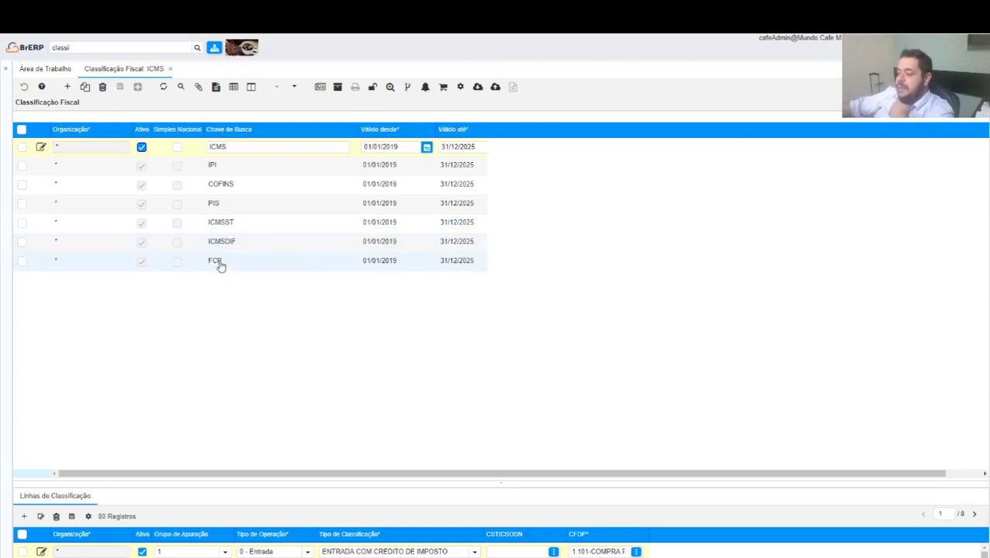
click(232, 87)
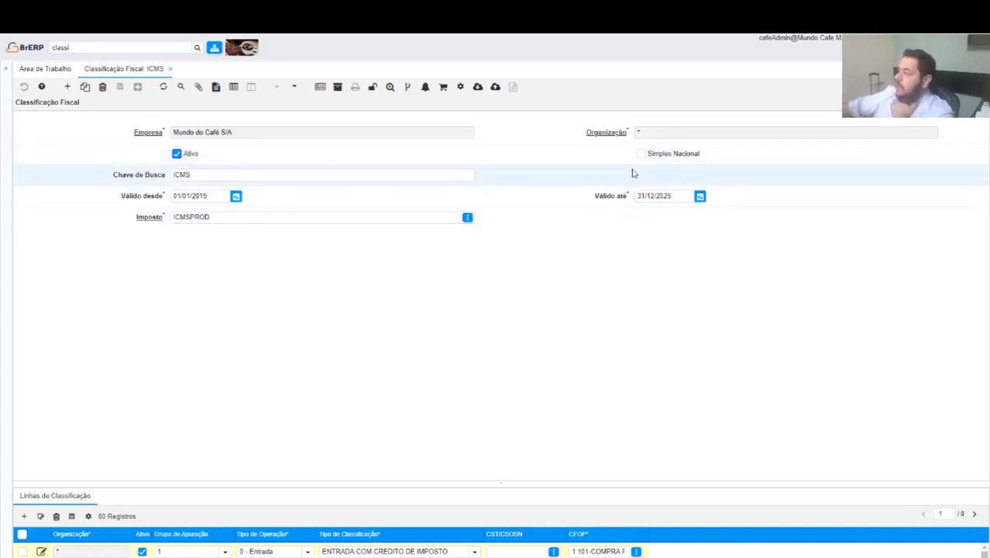
- Add a classification line to the ICMS record with operation type 0 - Entrada and classification type ENTRADA COM CRÉDITO DE IMPOSTO
click(49, 500)
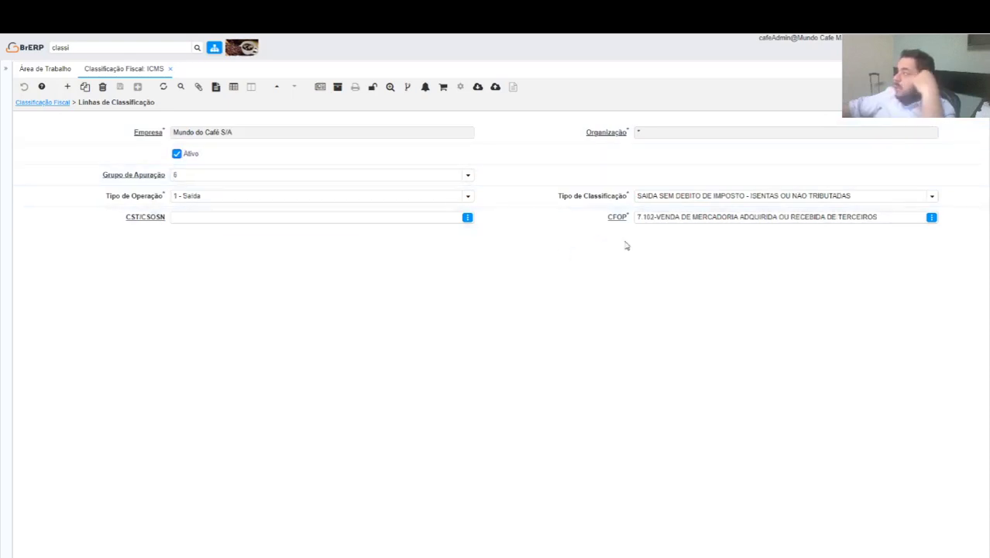
click(67, 86)
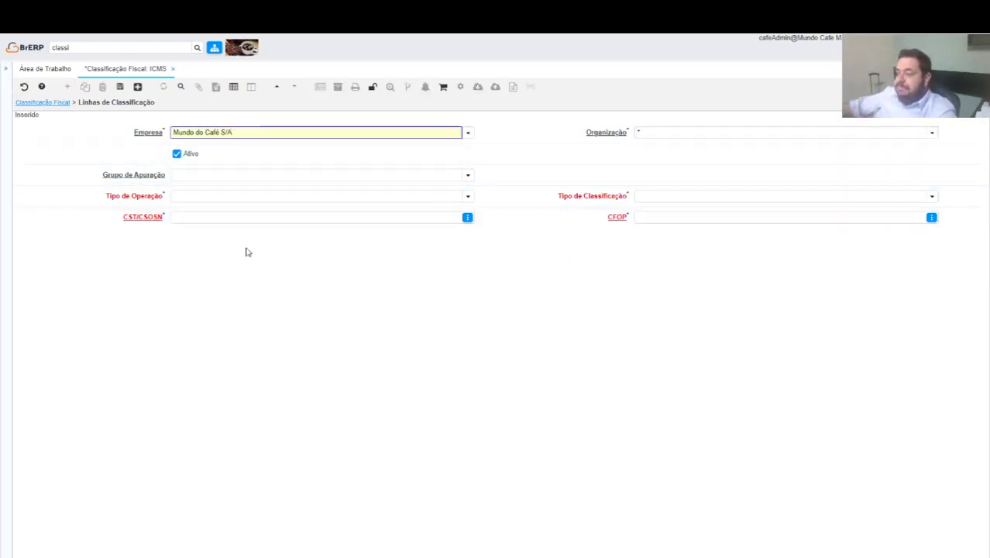
click(469, 198)
click(468, 198)
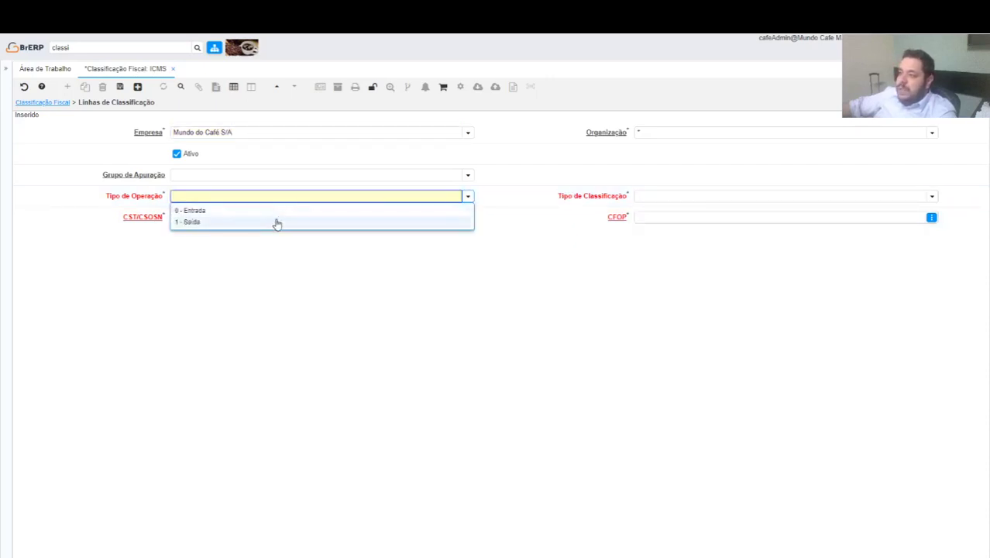
click(277, 208)
click(933, 197)
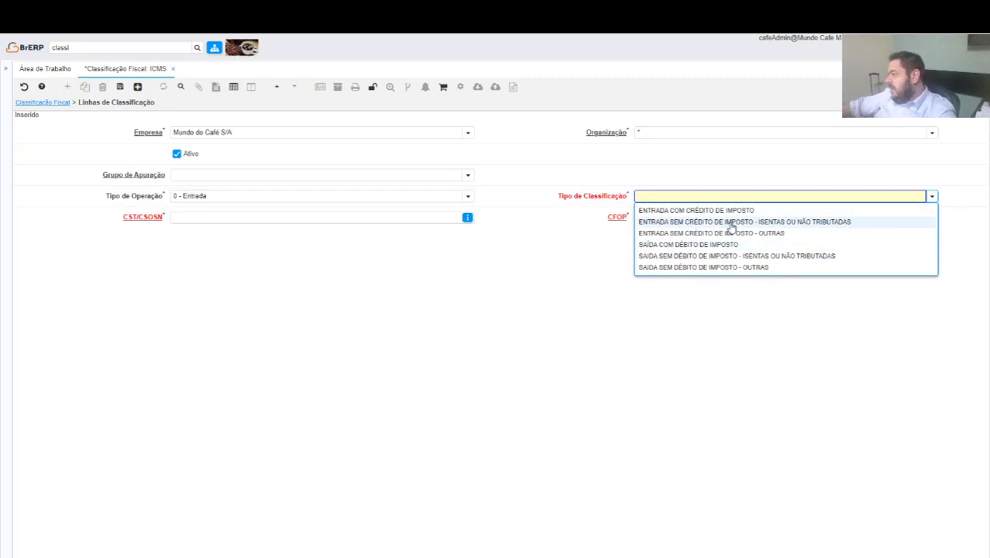
click(678, 211)
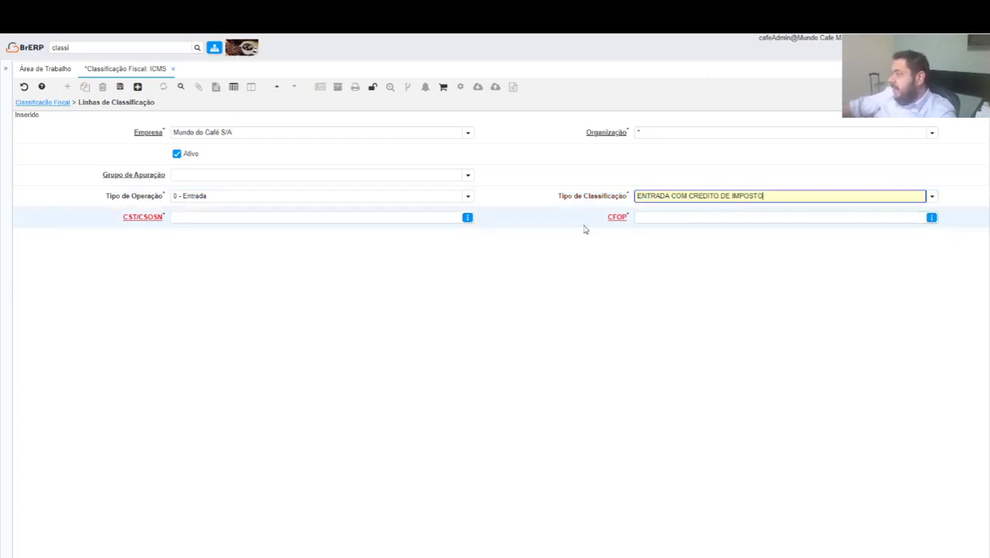
- Set the new line's CST/CSOSN to 00 and its CFOP to 1.101, and save the line
click(249, 226)
click(248, 220)
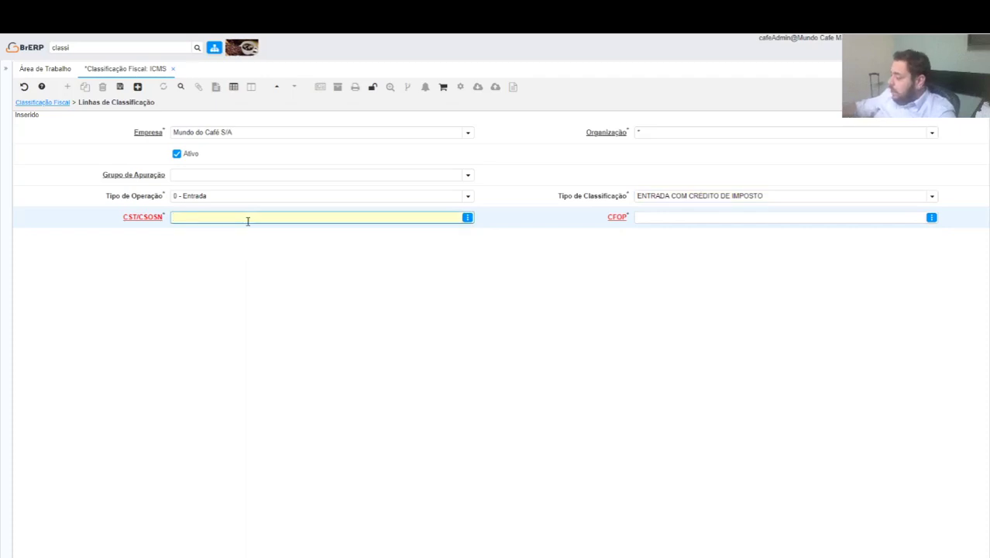
key(Tab)
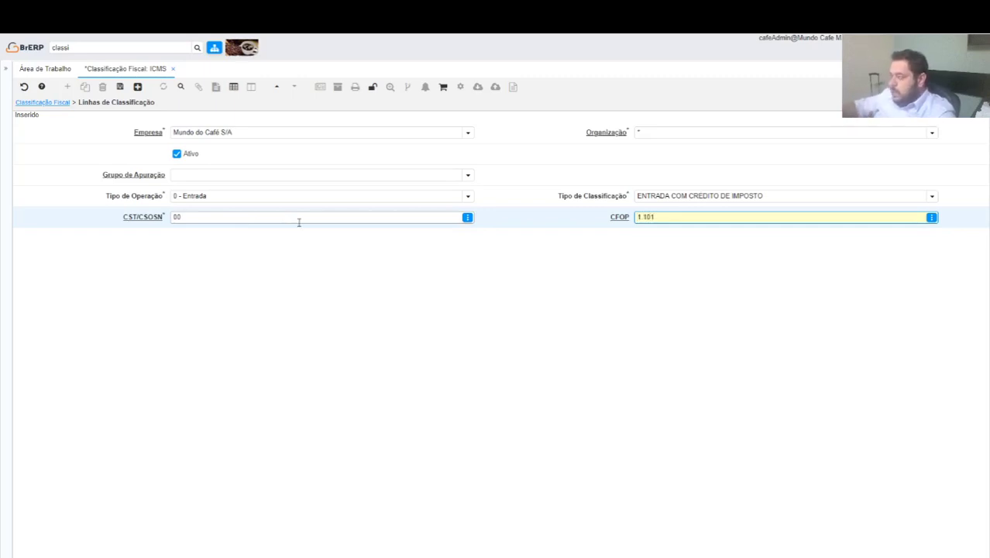
key(Tab)
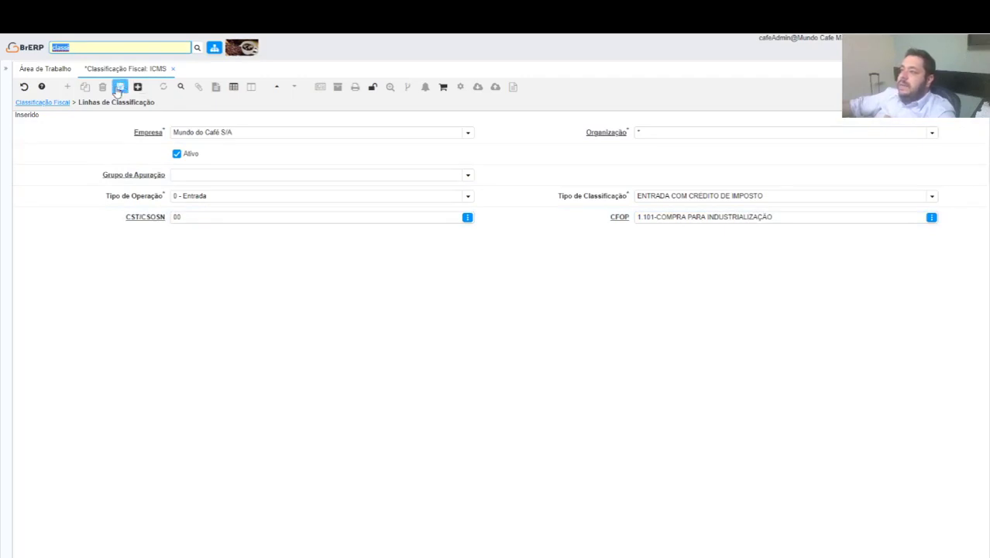
click(119, 87)
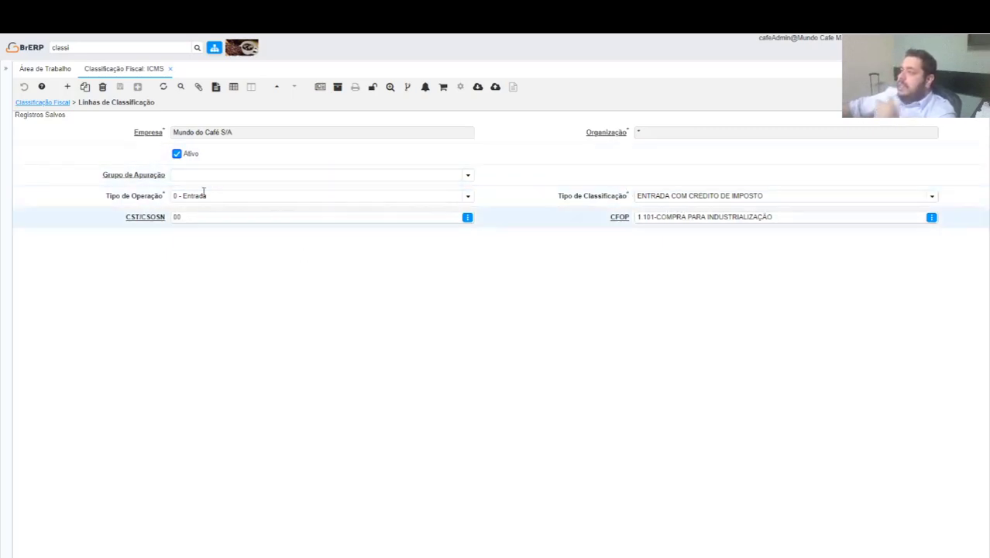
- Try to save an identical copy of the classification line, and discard the copy
click(85, 86)
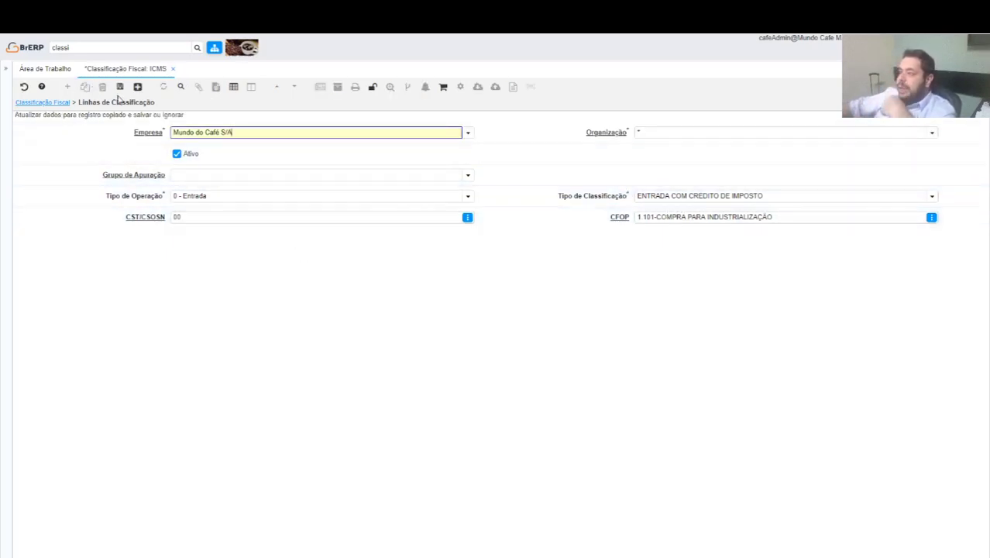
click(119, 86)
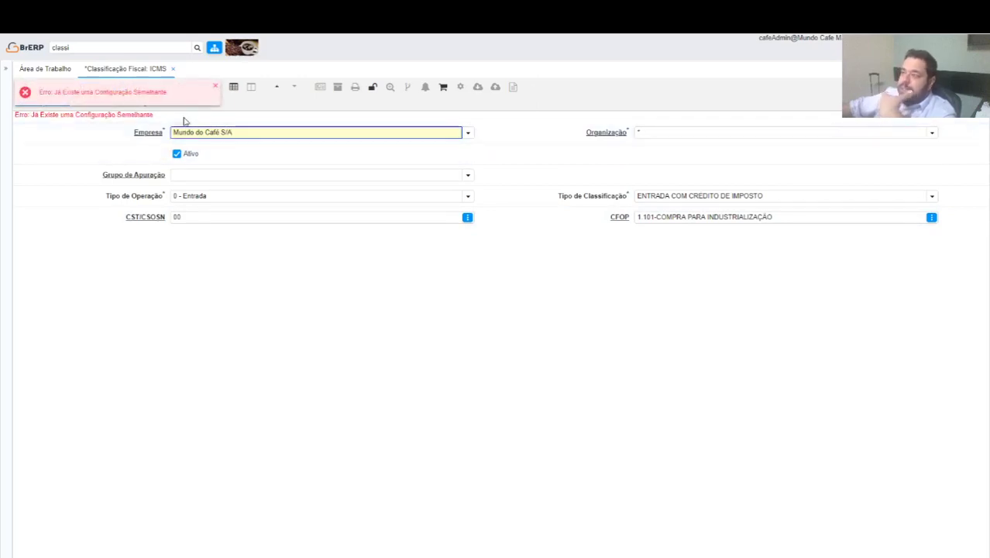
click(215, 86)
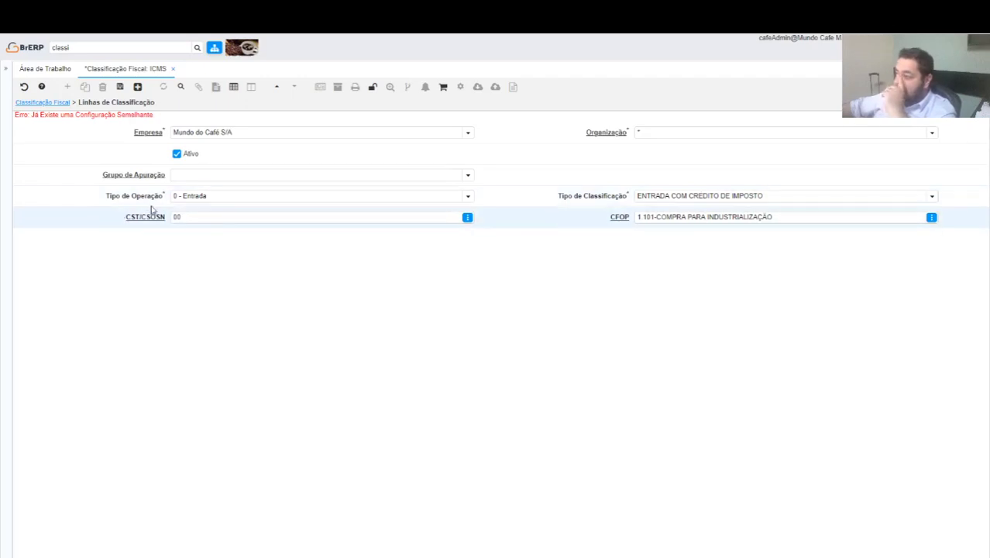
click(24, 86)
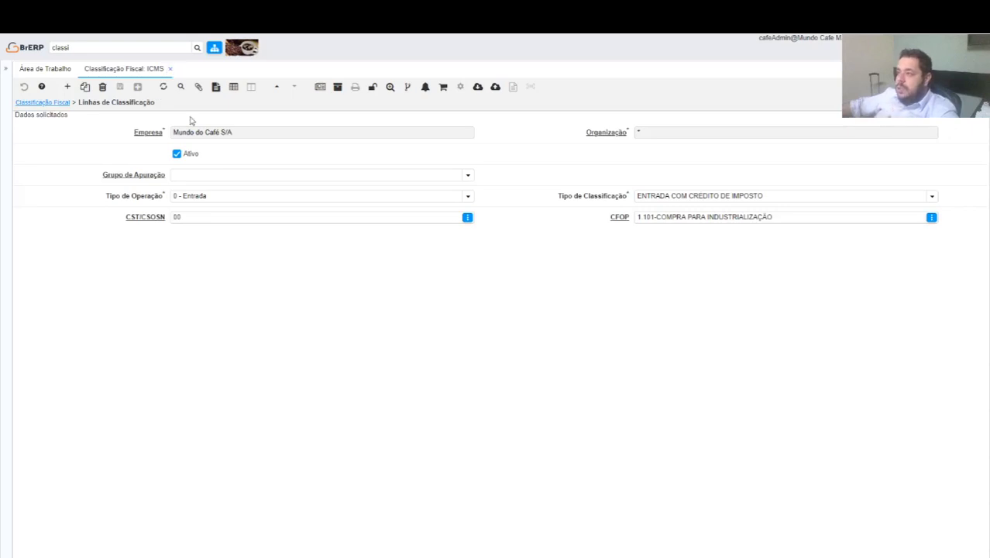
- Close the Classificação Fiscal window and open the Relatório de Livro Fiscal (P1 e P2) report
click(170, 68)
click(103, 46)
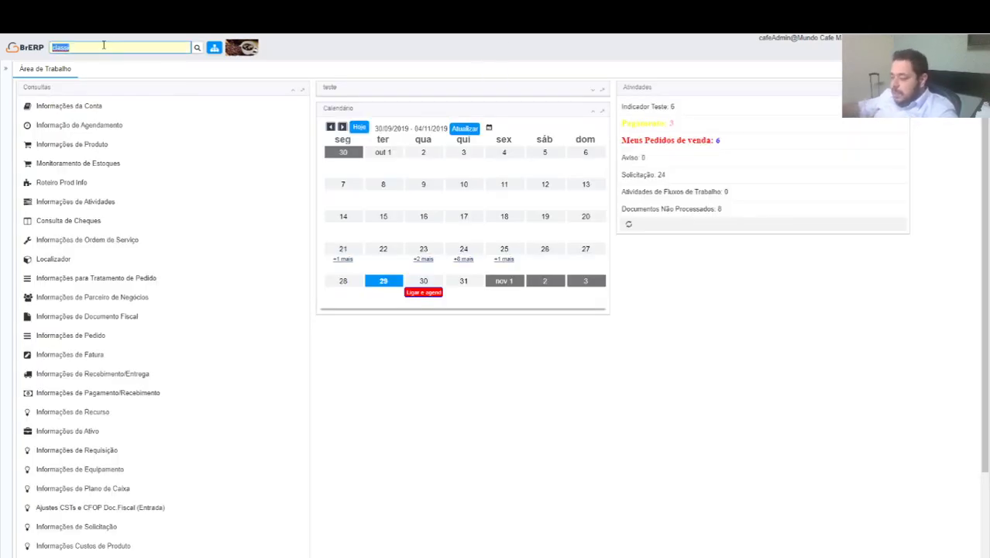
text(registro)
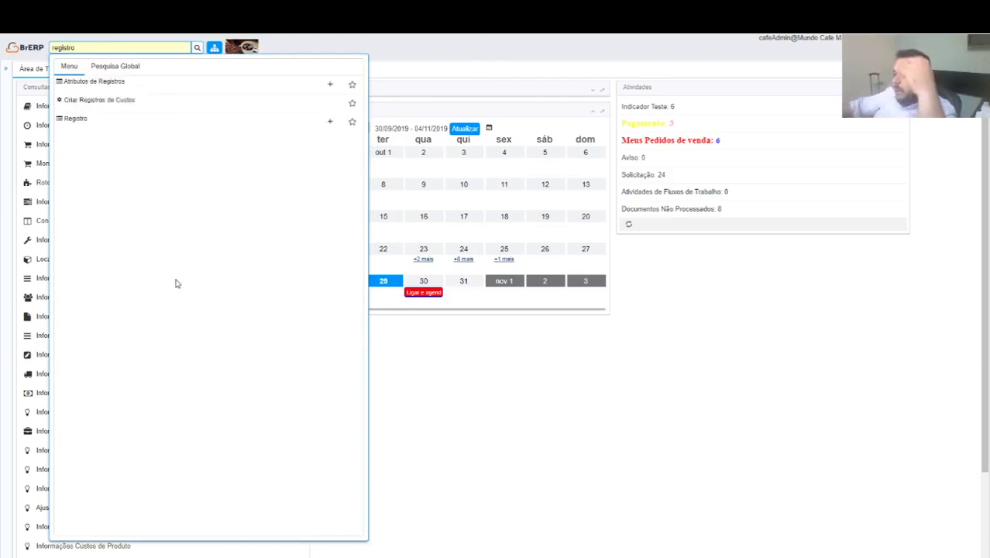
key(BackSpace)
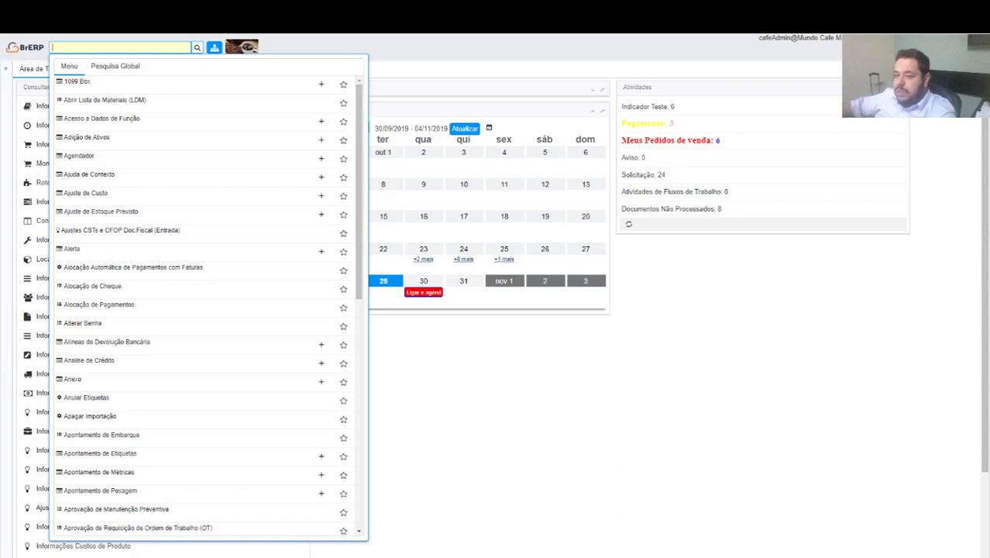
text(fiscal)
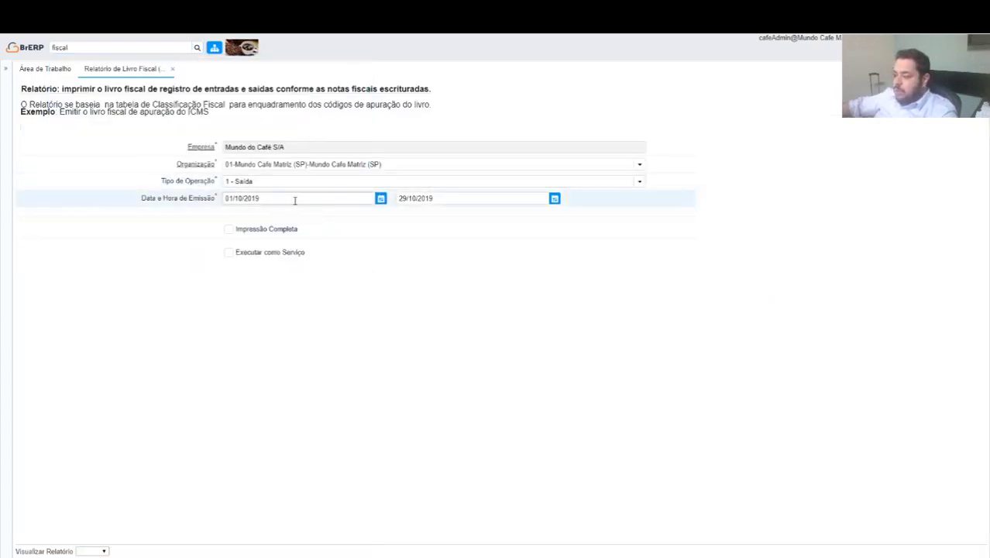
- Set the issue period's end date to 31/10/2019 and generate the fiscal book report for 1 - Saída operations
click(364, 199)
key(Tab)
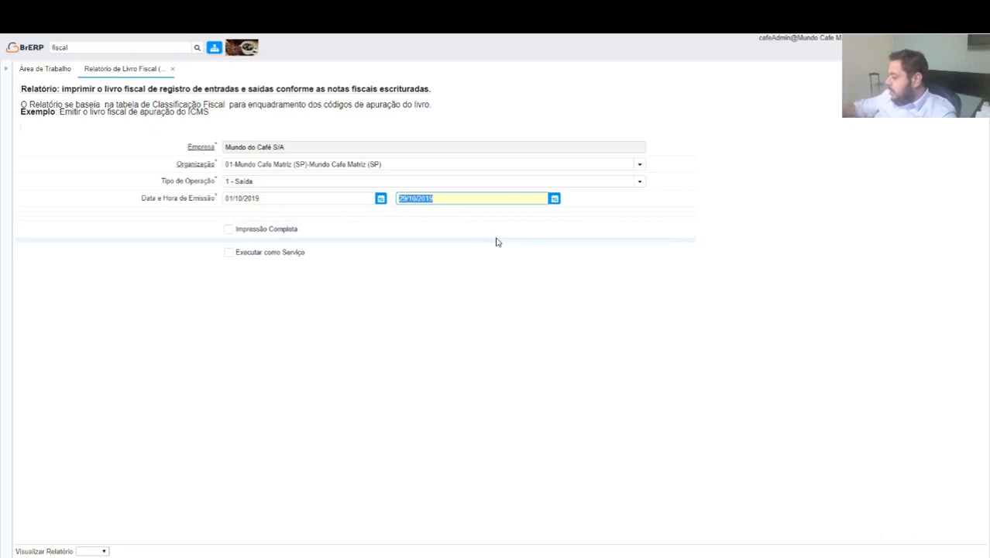
text(31/10/2019)
key(Tab)
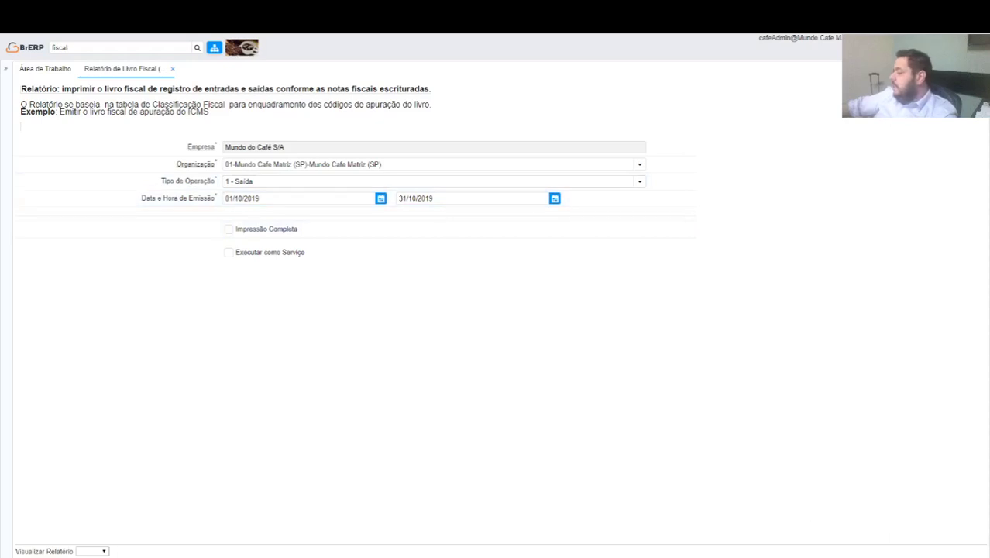
click(848, 547)
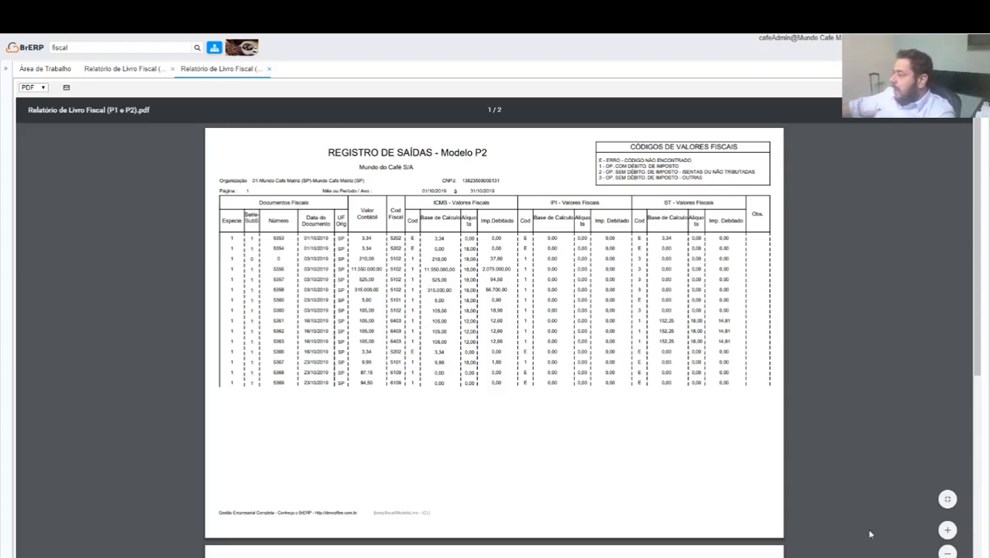
- Examine the Registro de Saídas report, including the document entries, tax codes and the period summaries by CFOP and UF
click(946, 530)
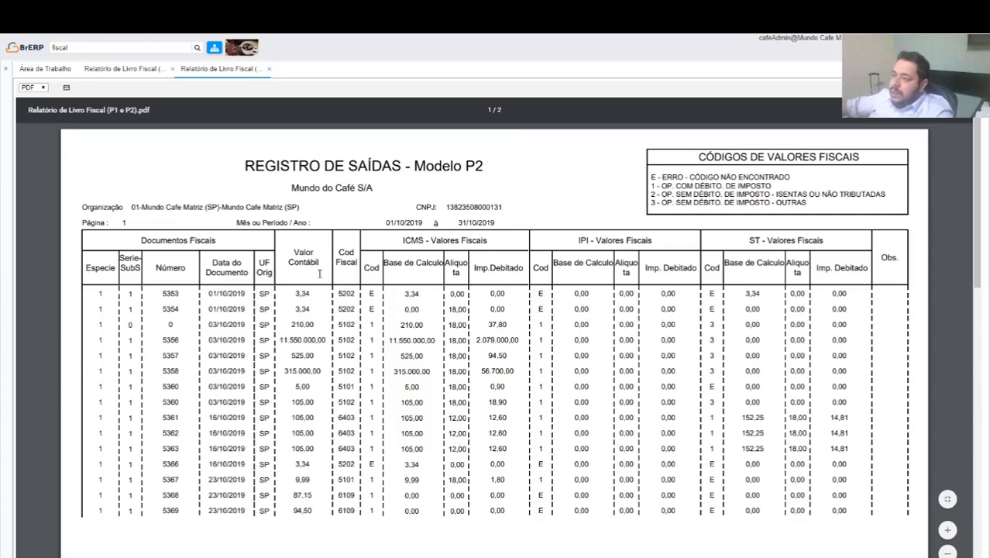
scroll(341, 291, down, 1)
scroll(348, 293, up, 1)
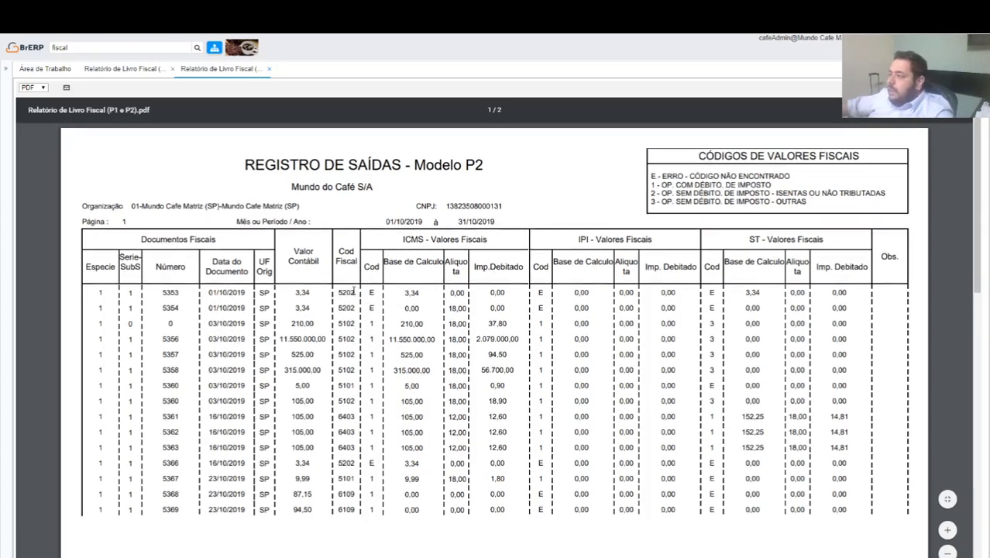
scroll(547, 273, down, 2)
scroll(548, 272, up, 2)
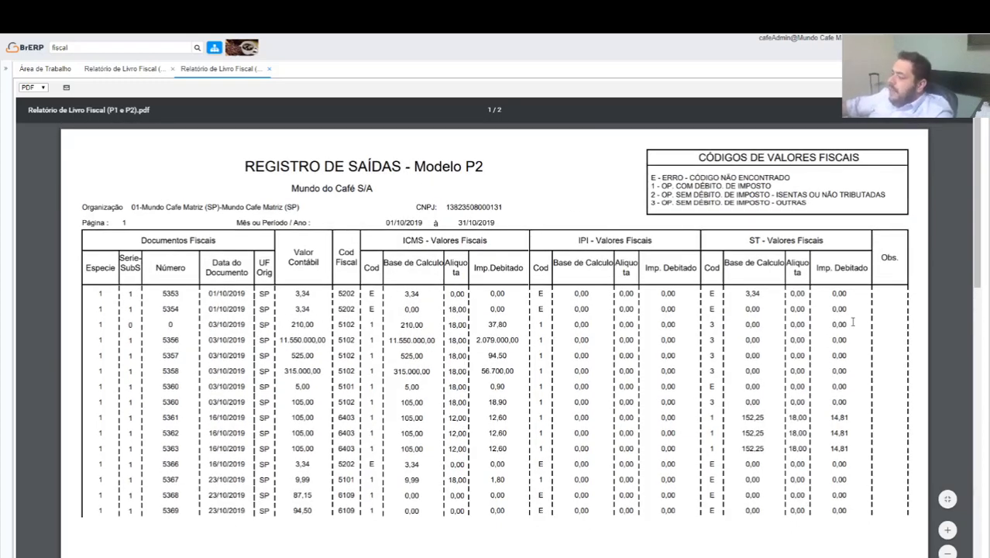
scroll(445, 239, down, 3)
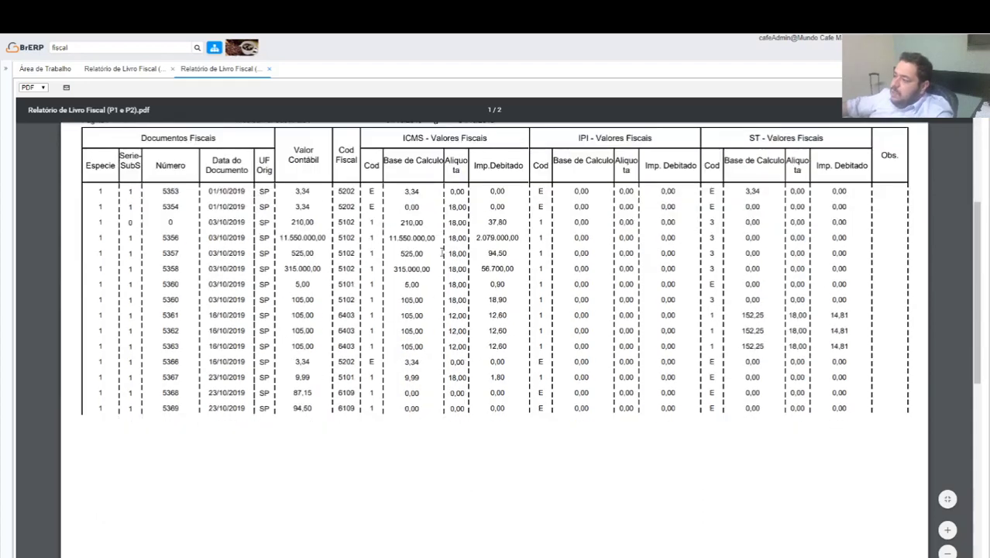
scroll(443, 251, down, 5)
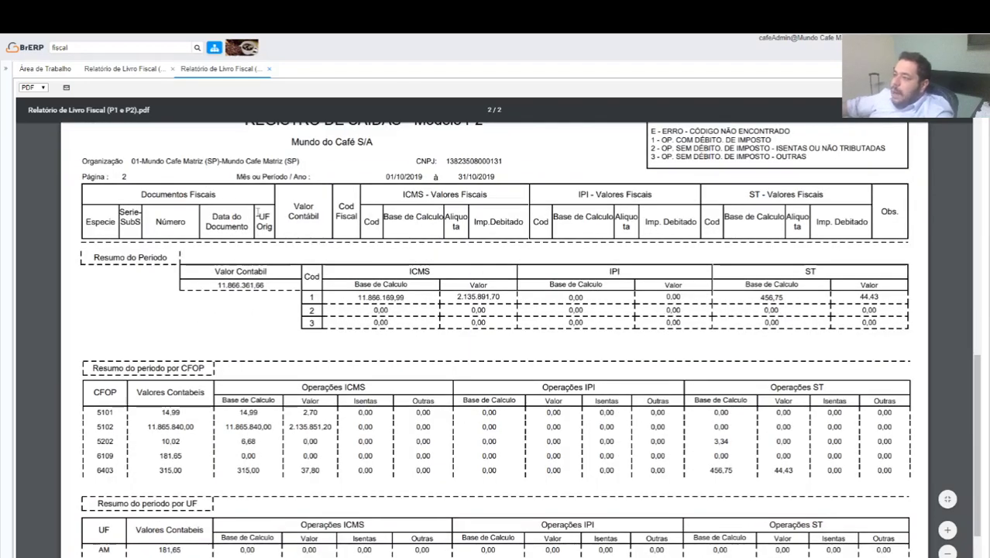
scroll(411, 292, down, 3)
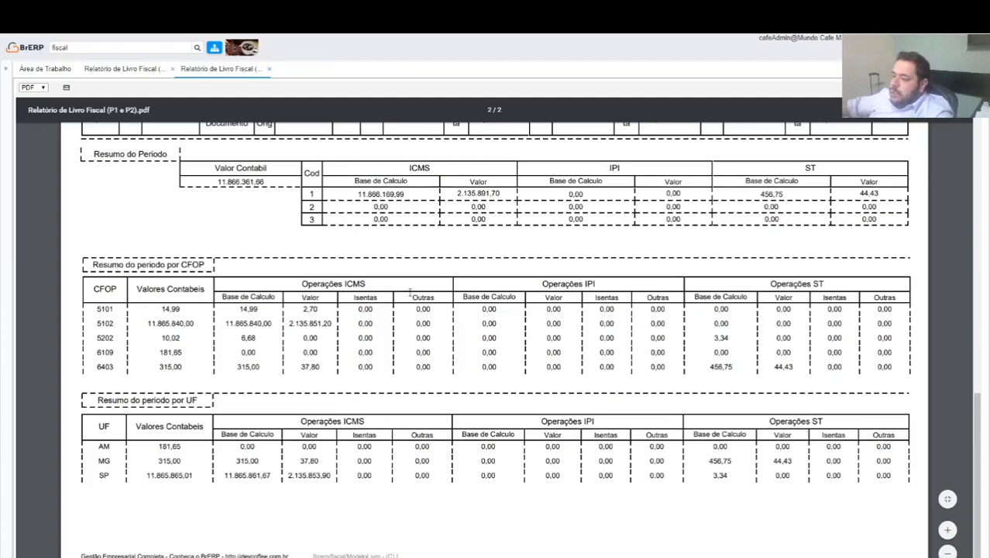
scroll(324, 391, down, 1)
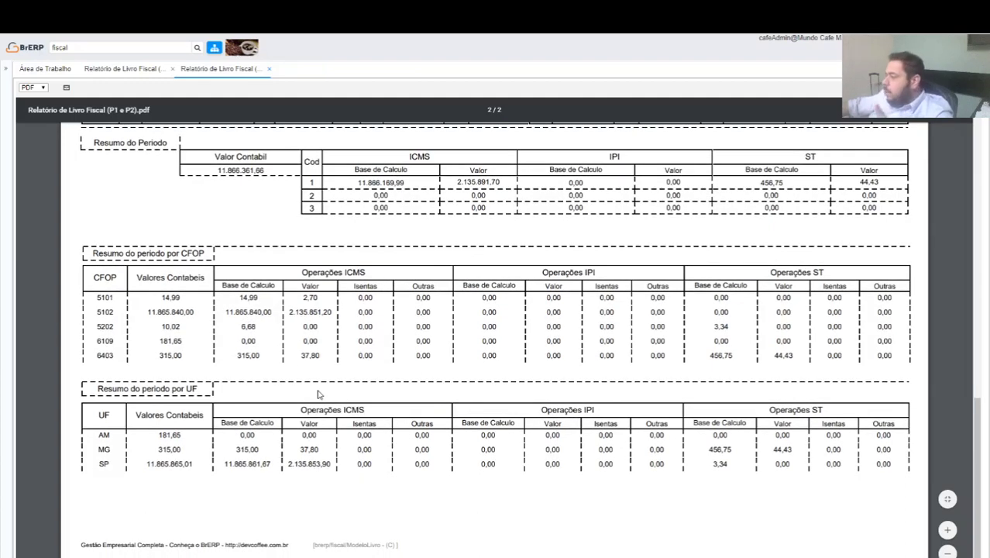
scroll(366, 436, up, 15)
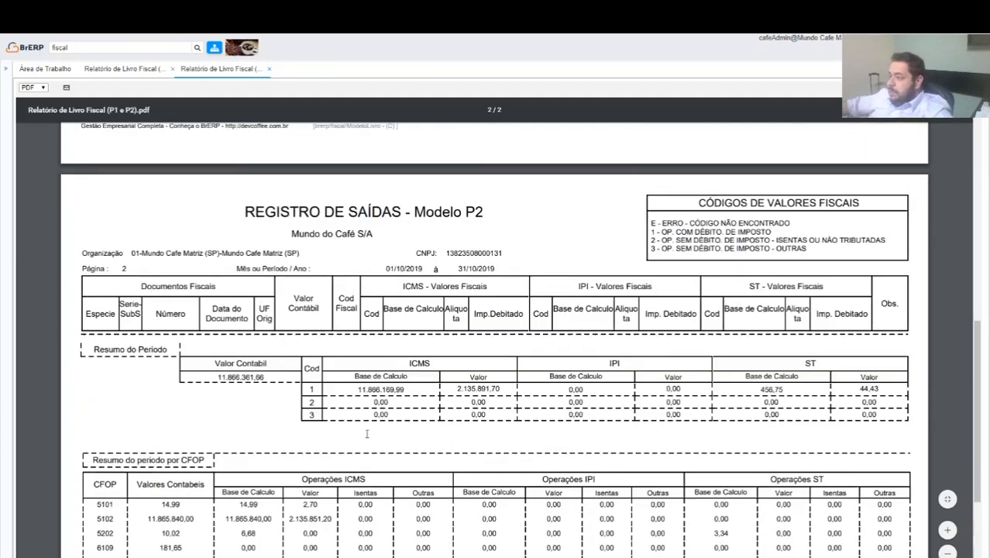
scroll(284, 119, up, 2)
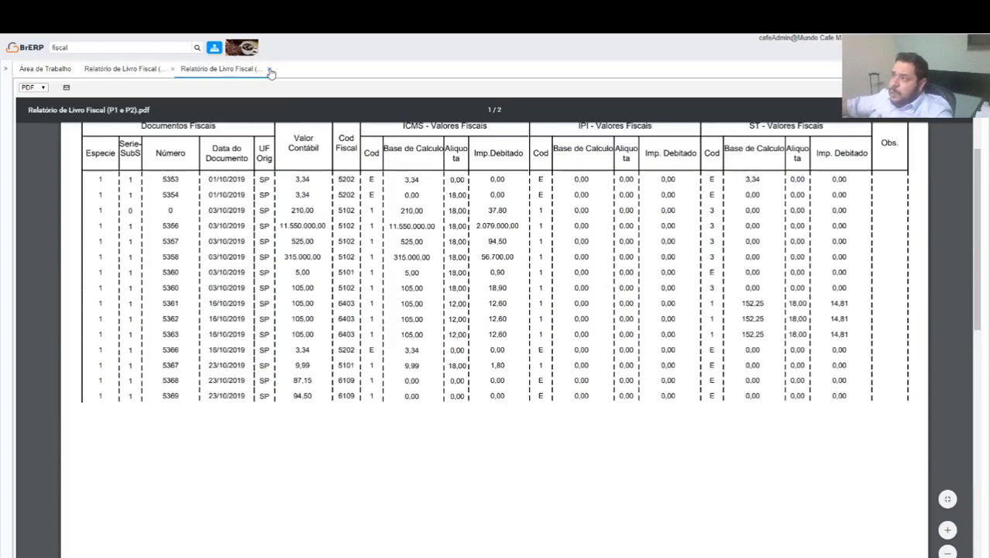
- Close the generated Registro de Saídas and set the report's operation type to 0 - Entrada
click(269, 68)
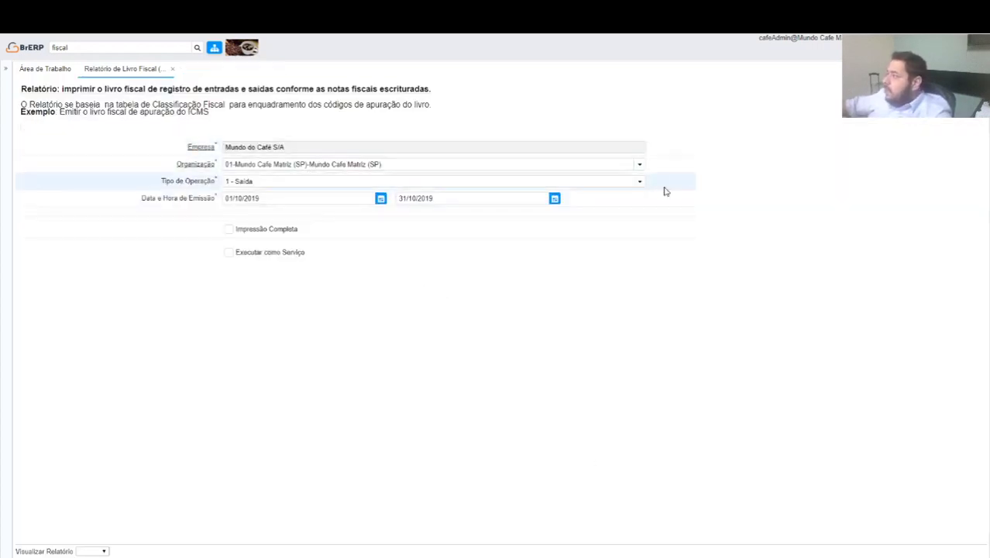
click(635, 184)
click(261, 206)
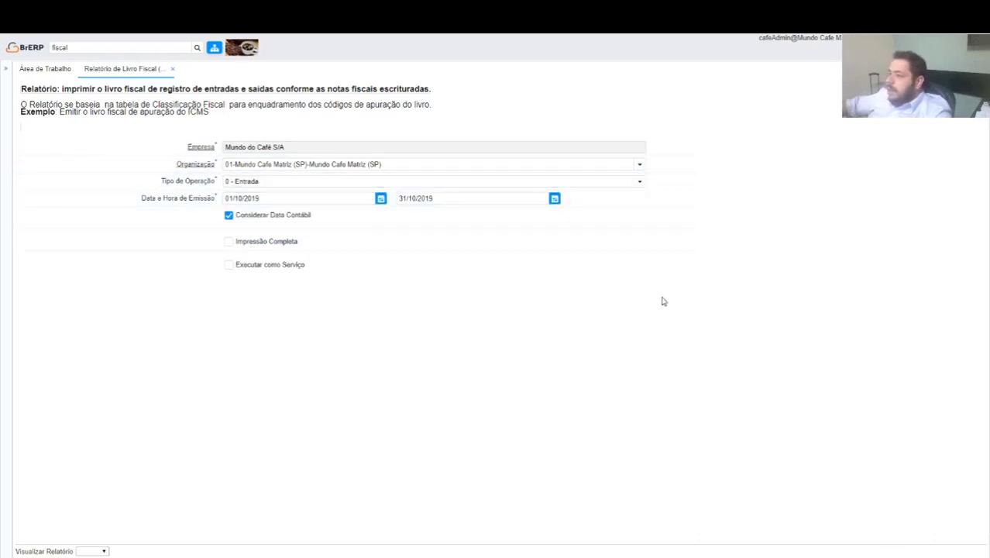
- Generate the fiscal book report for 0 - Entrada operations from 01/10/2019 to 31/10/2019
key(Return)
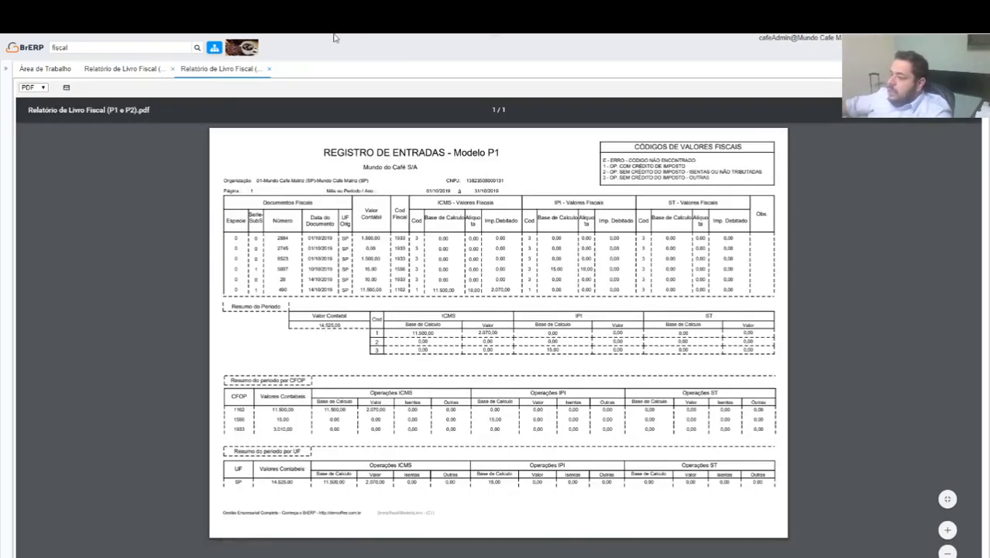
click(268, 69)
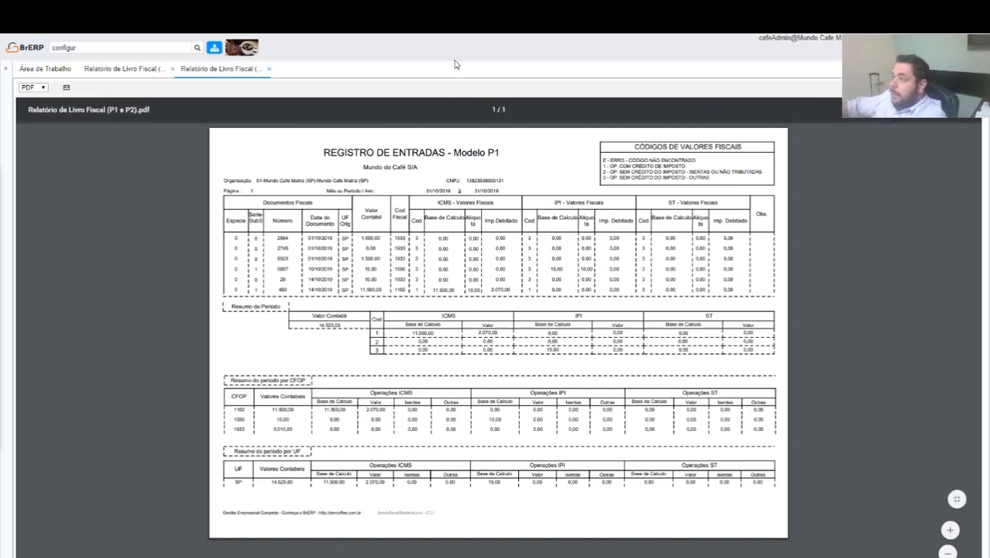
- Switch to the devCoffee release notes in the browser and highlight the Registro de Entrada / Saída note about COF_COLUNASQL_VALOR_CONTABIL
key(F11)
click(224, 42)
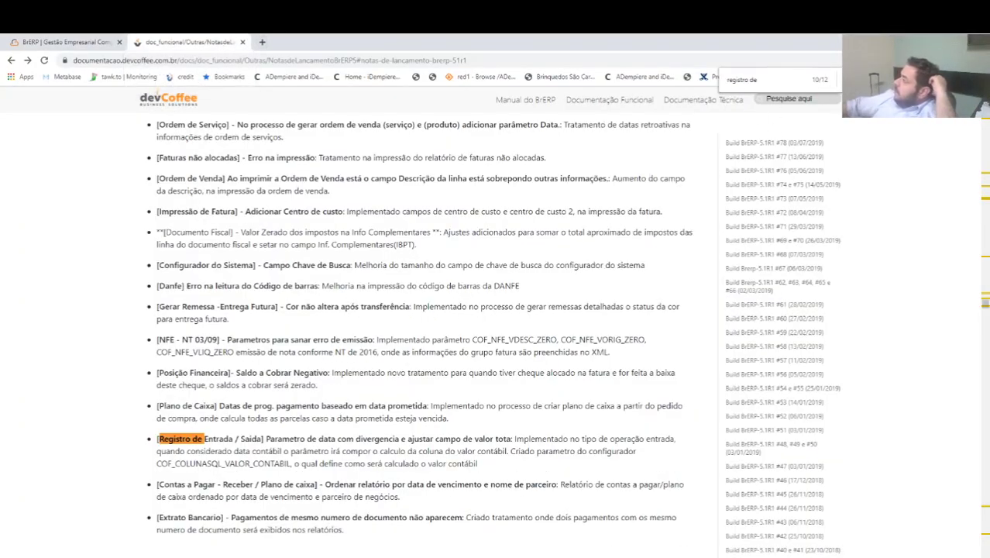
key(Escape)
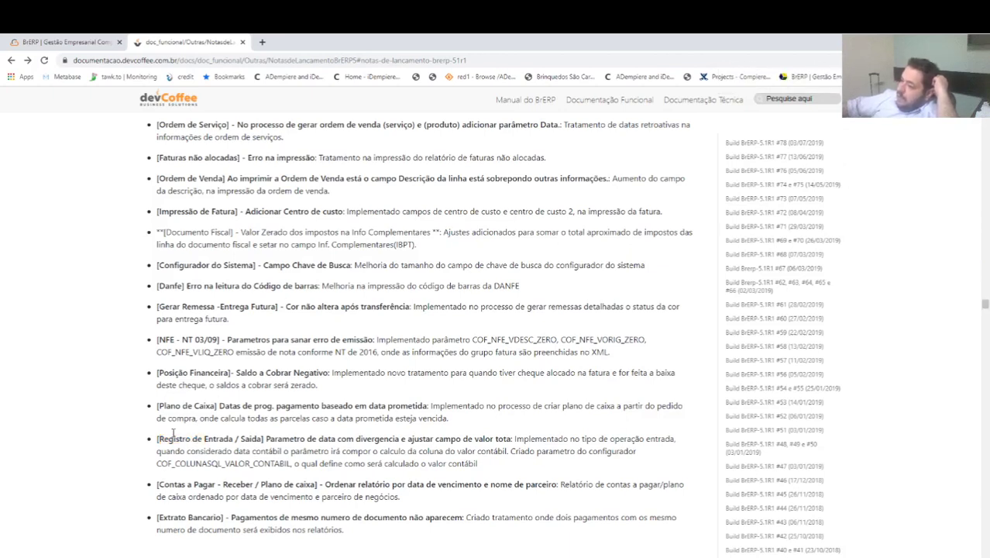
drag(158, 439, 518, 468)
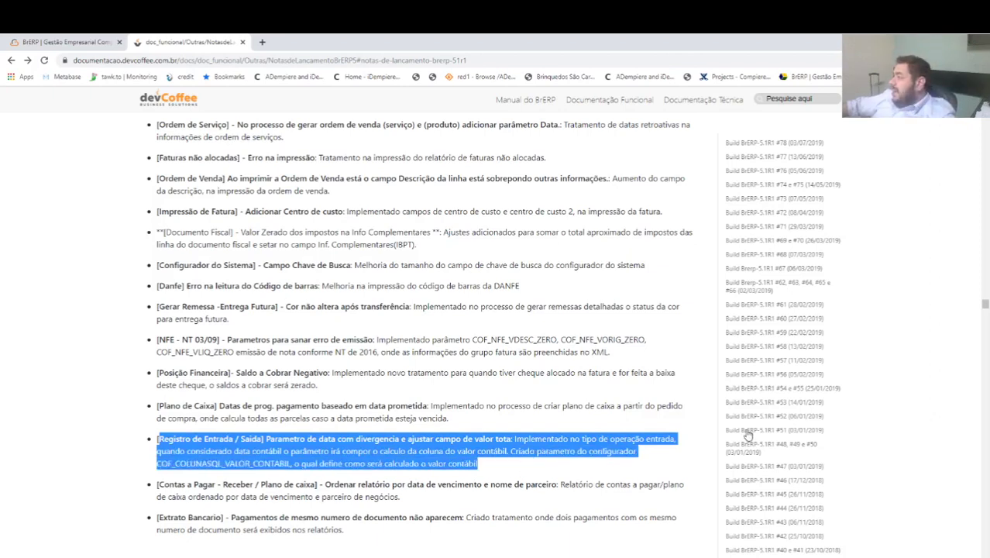
- Look through the Documentação Técnica index and the BrERP help portal, close the documentation, and return to BrERP in full screen
click(988, 271)
drag(988, 271, 986, 117)
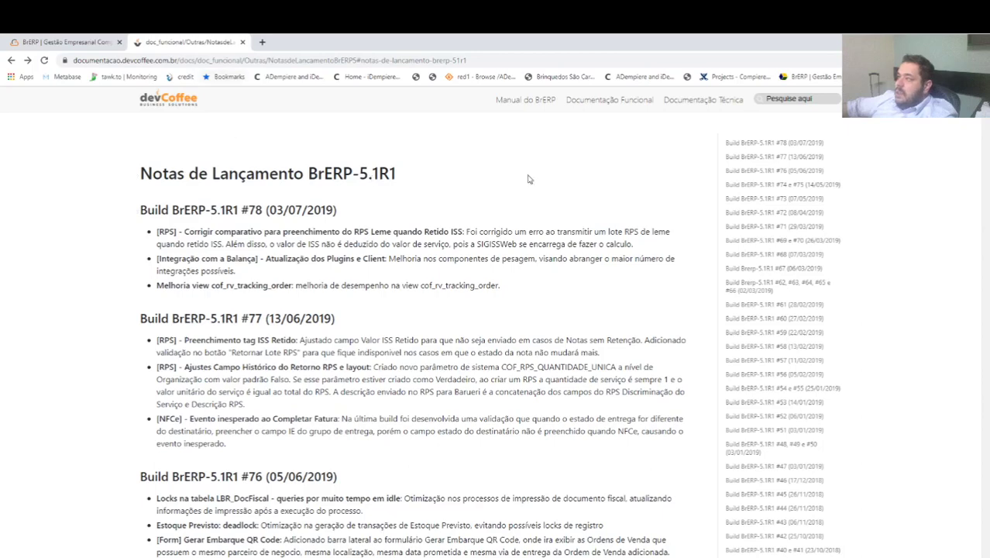
click(694, 99)
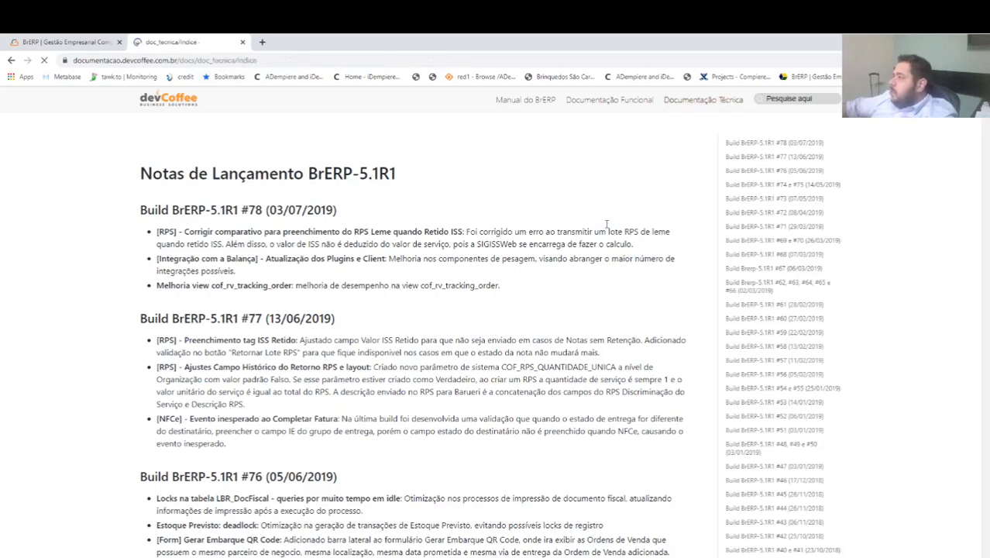
scroll(237, 333, down, 3)
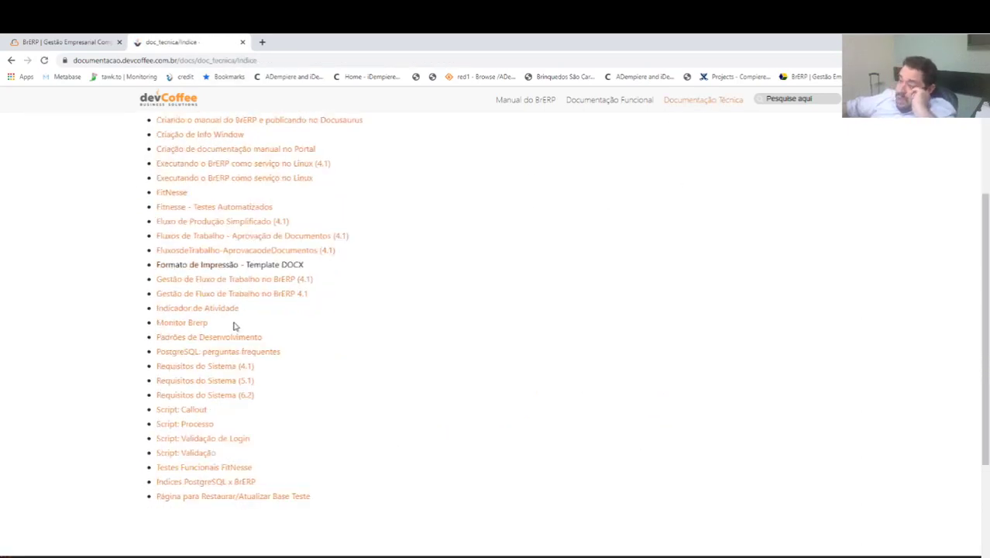
click(613, 108)
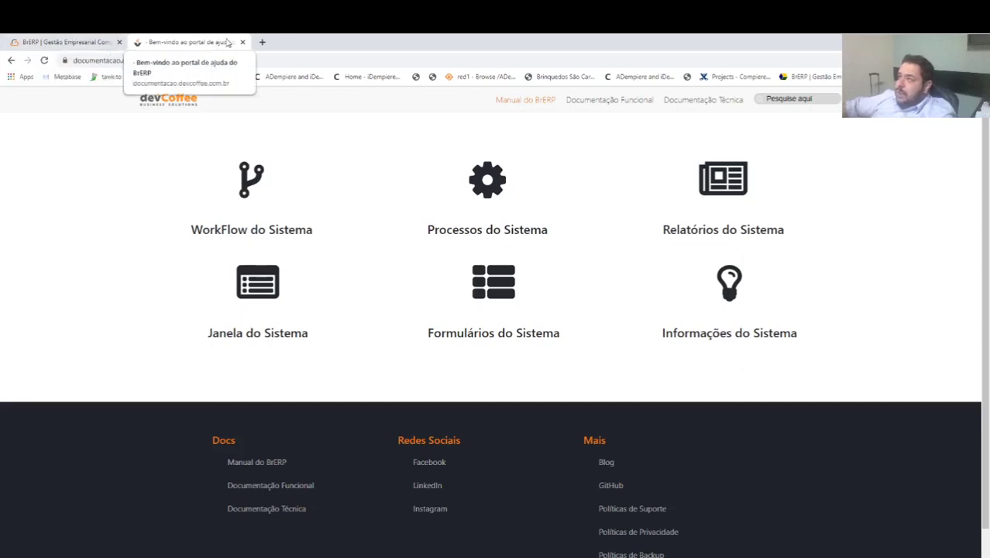
click(243, 42)
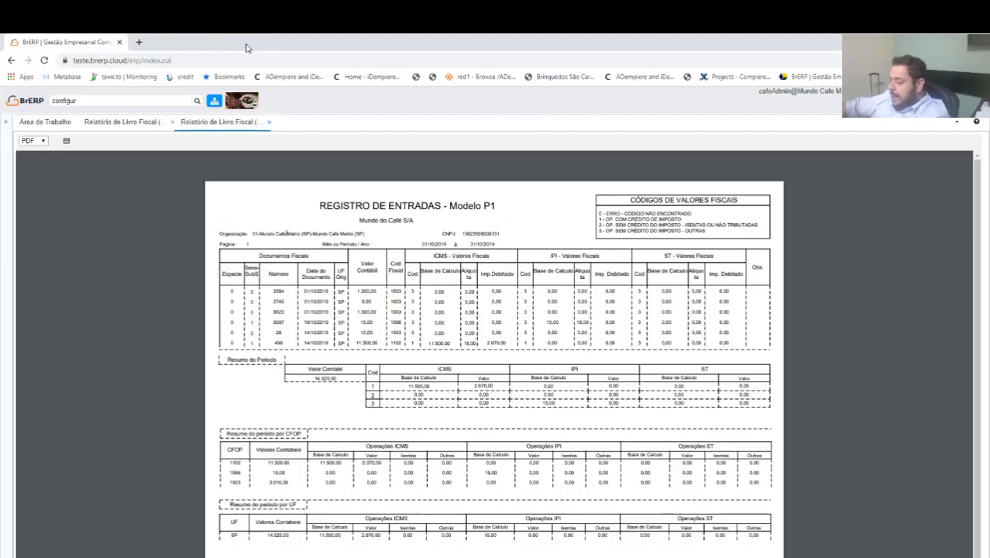
key(F11)
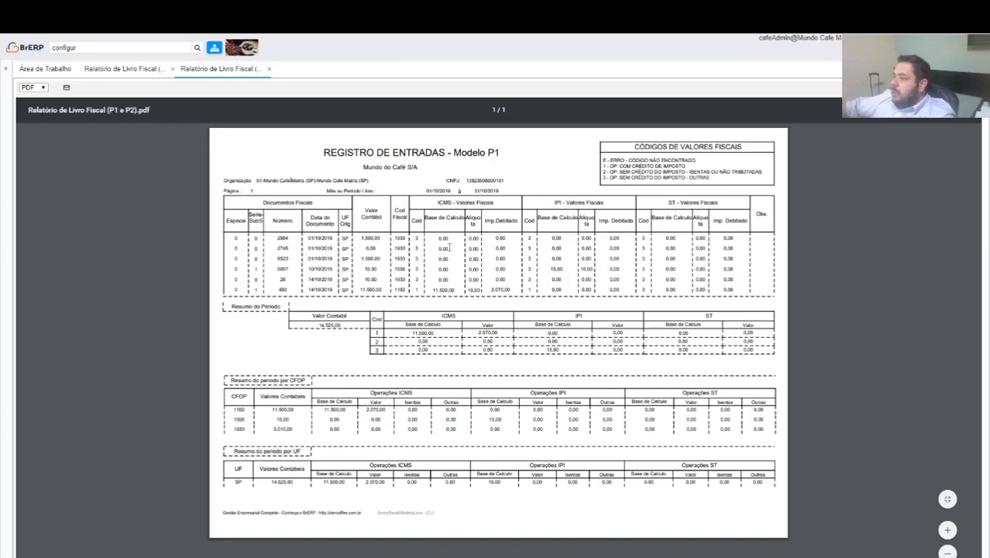
- Close the Registro de Entradas and its report window, and open the ICMS record in Classificação Fiscal
click(269, 68)
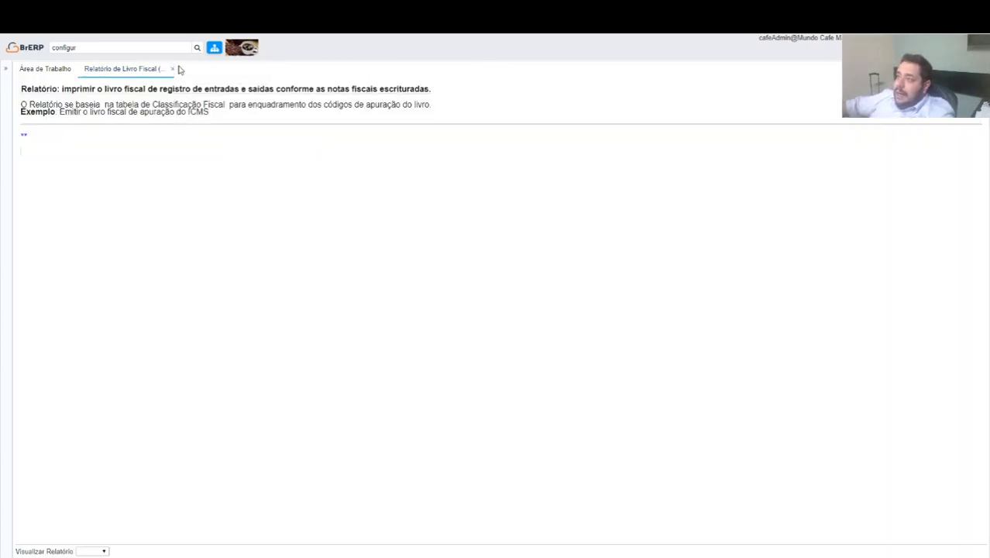
click(173, 68)
click(143, 47)
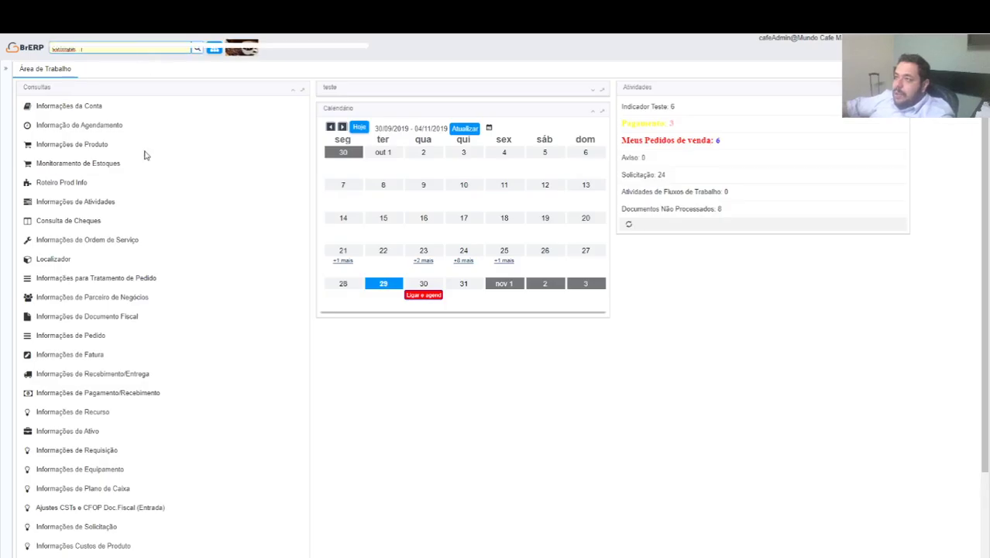
double_click(102, 48)
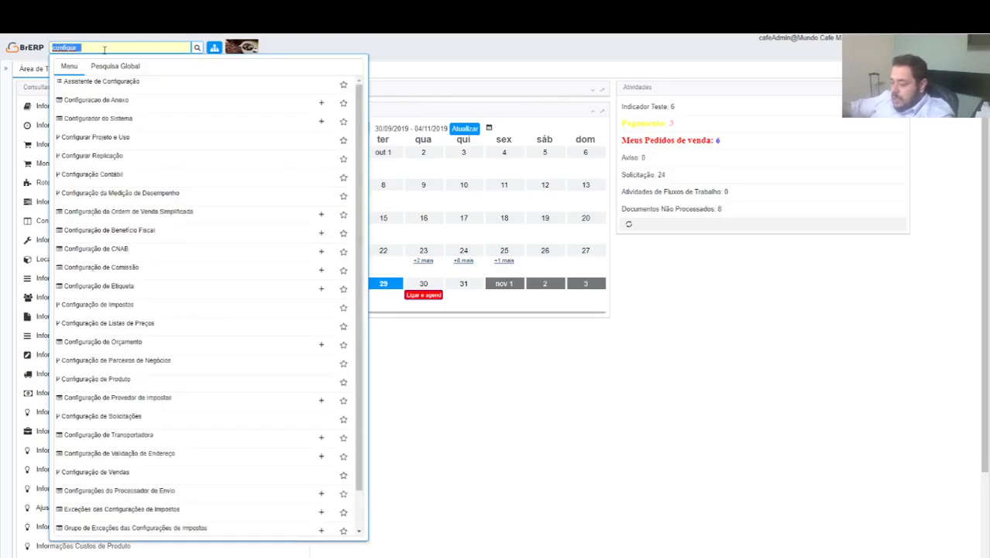
text(cla)
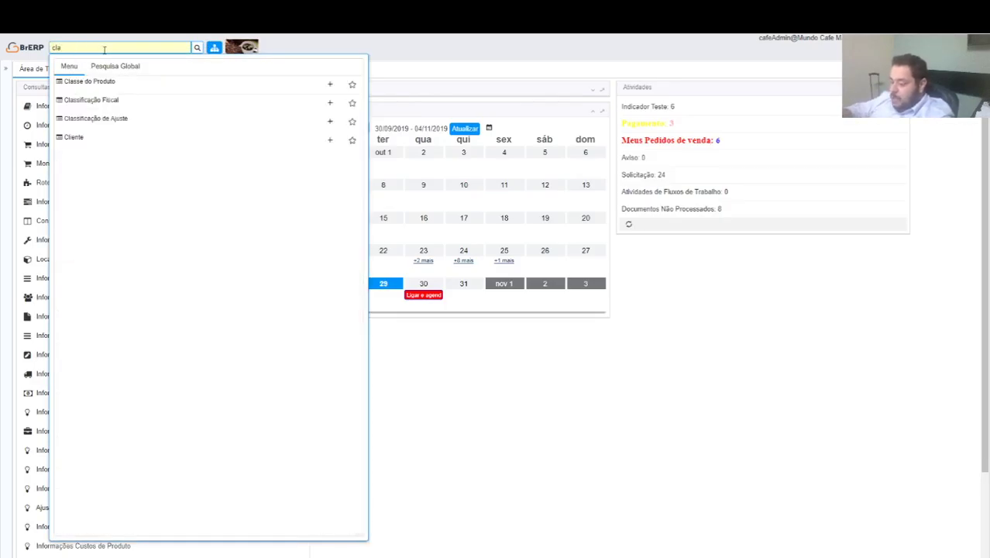
text(ssi)
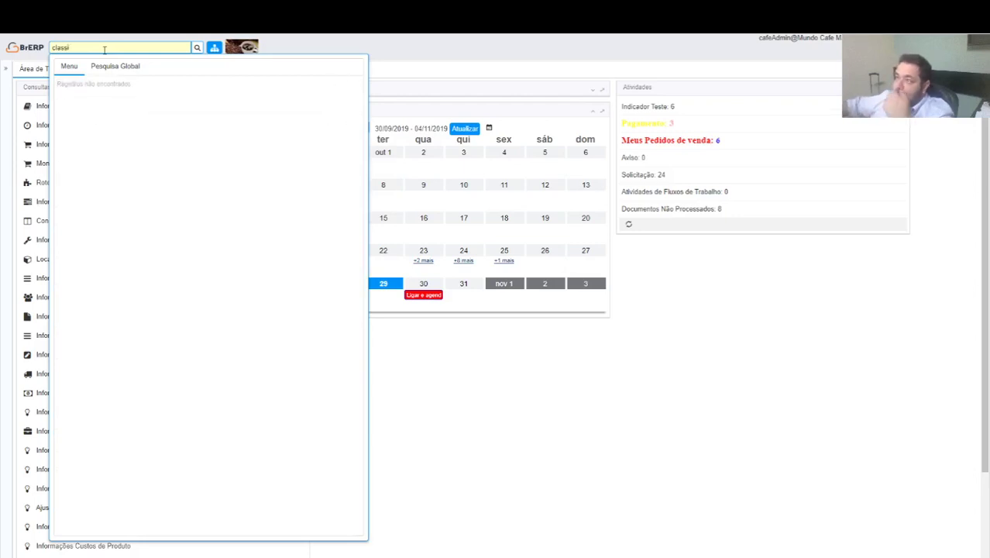
click(107, 86)
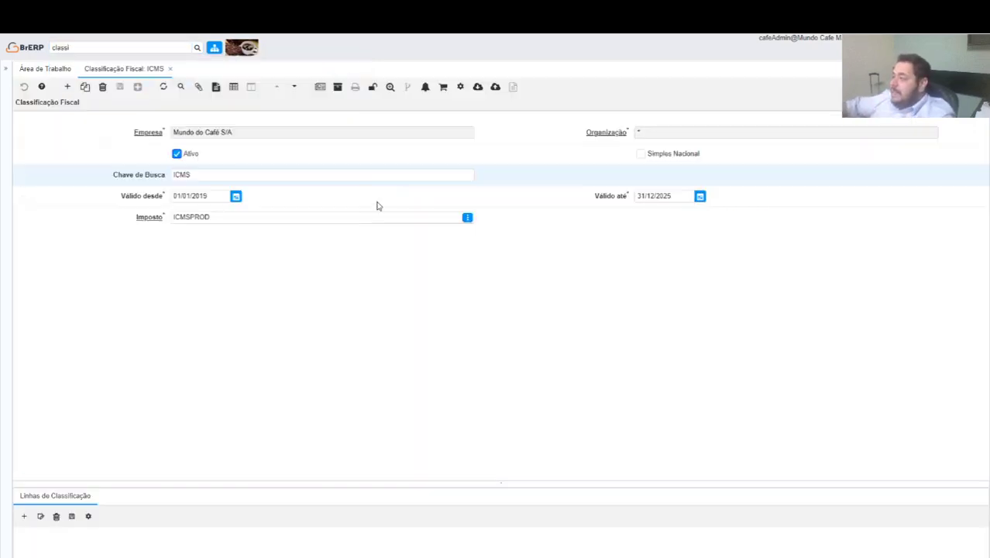
- Open the Grupo de Apuração records from the ICMS classification line and list all groups in grid view
click(40, 515)
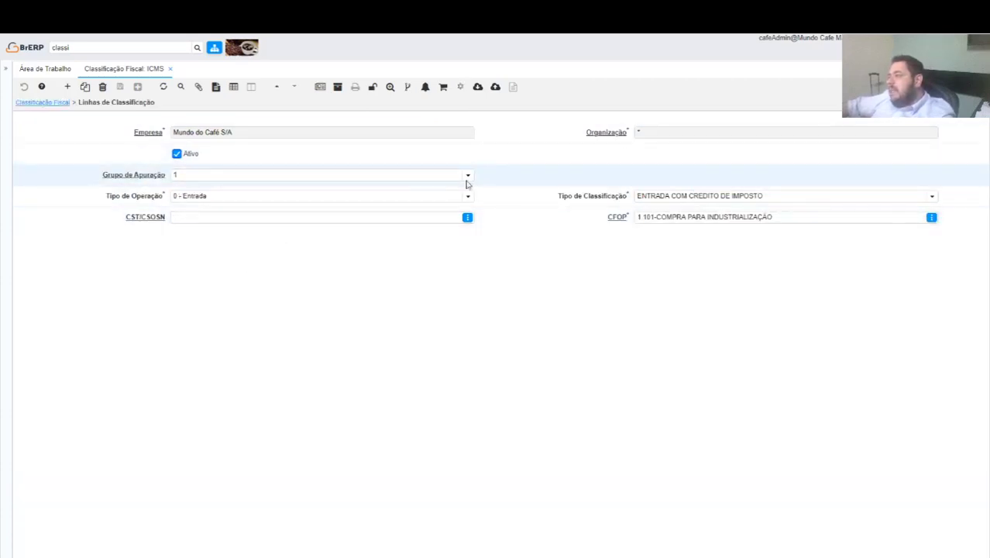
click(468, 175)
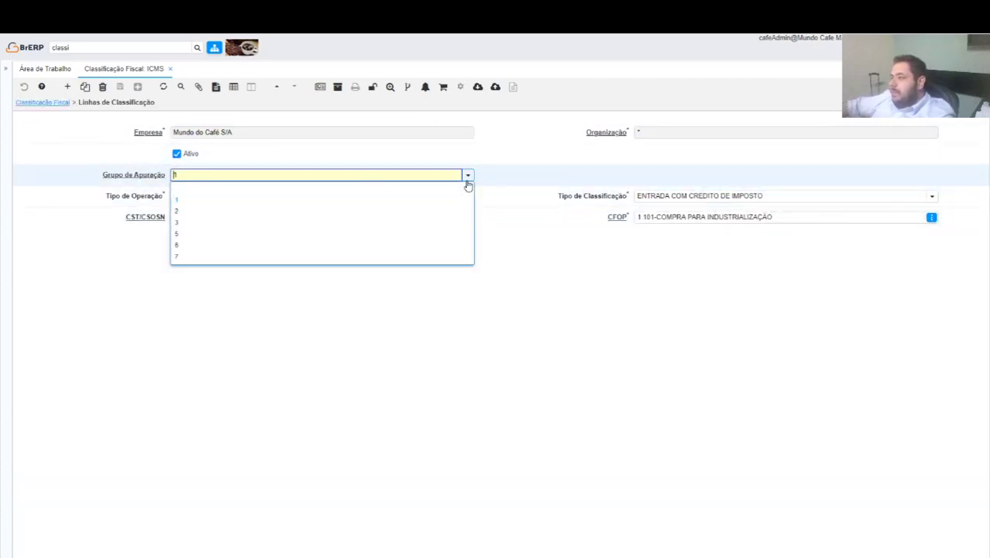
click(195, 161)
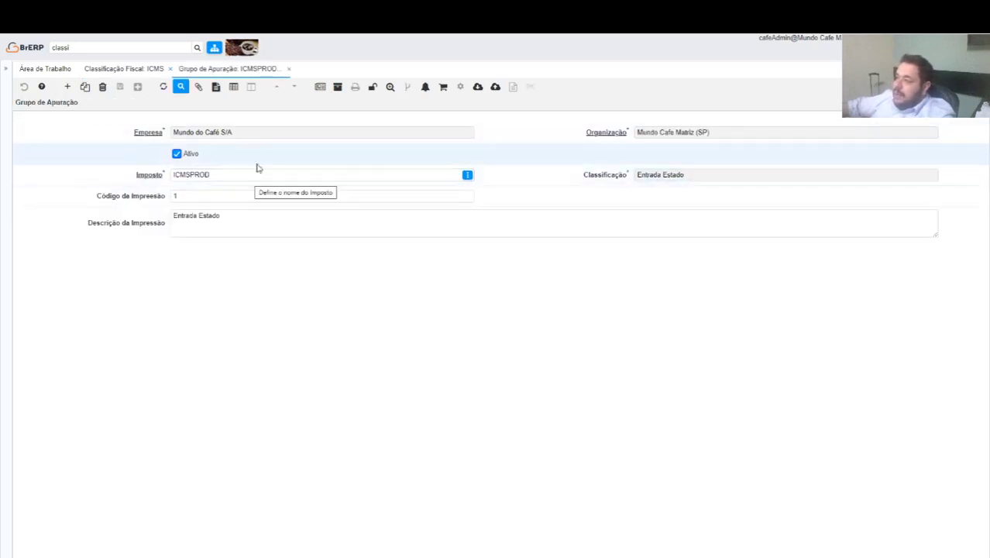
click(240, 88)
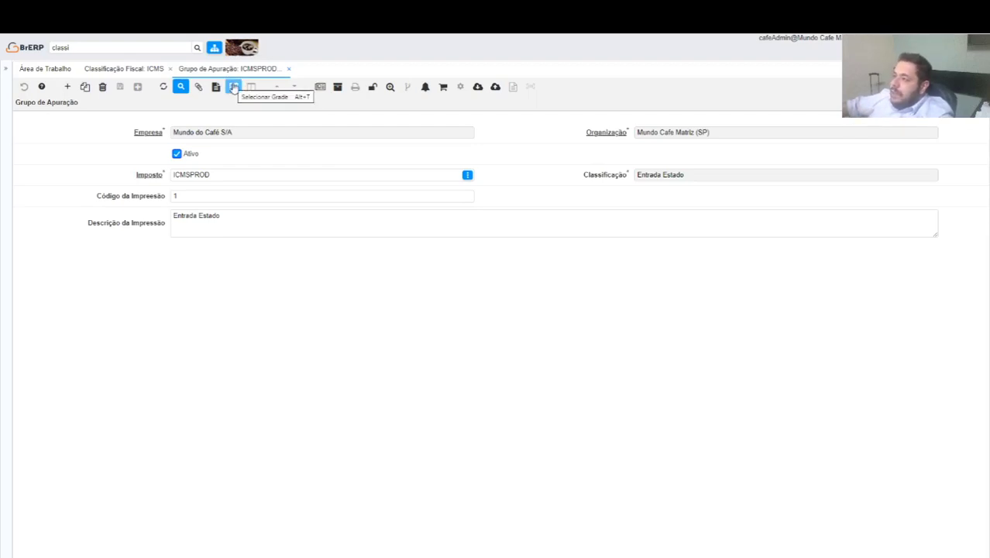
click(234, 87)
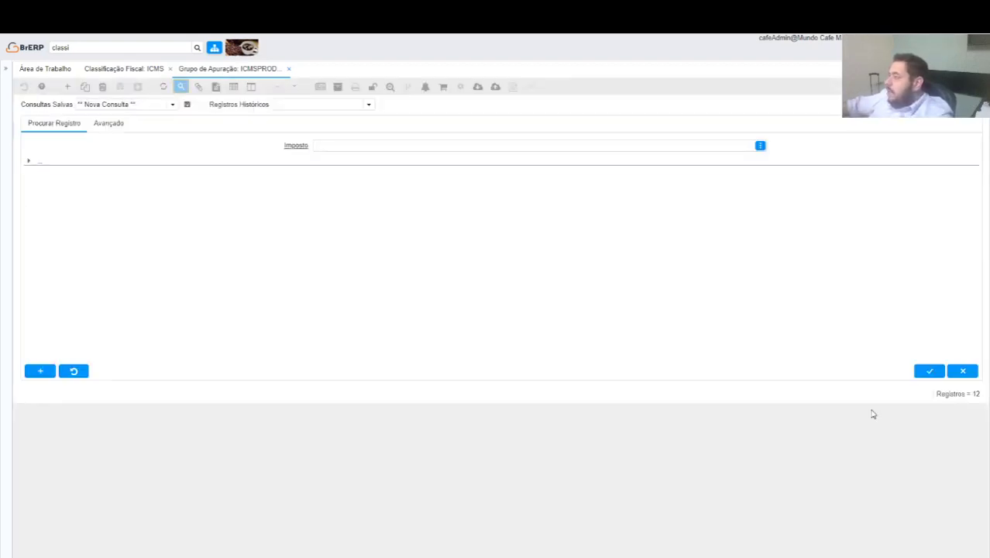
click(926, 369)
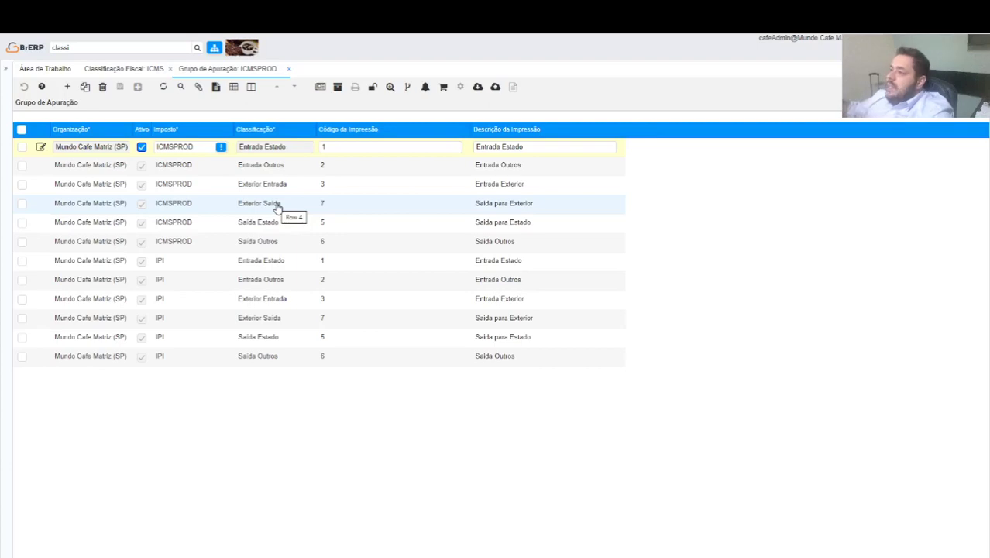
- Close the Grupo de Apuração and Classificação Fiscal windows and open the Apuração de Impostos window
click(288, 69)
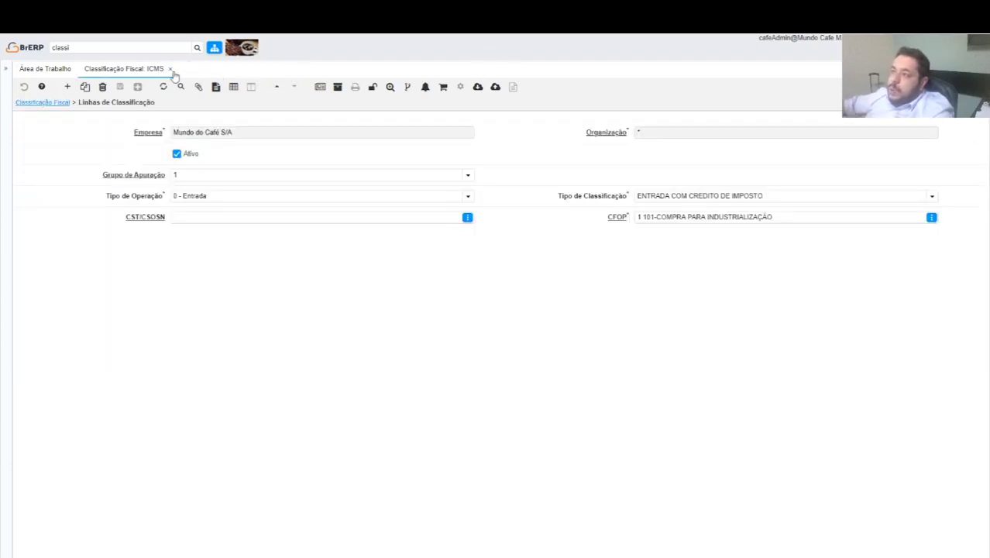
click(171, 70)
click(122, 50)
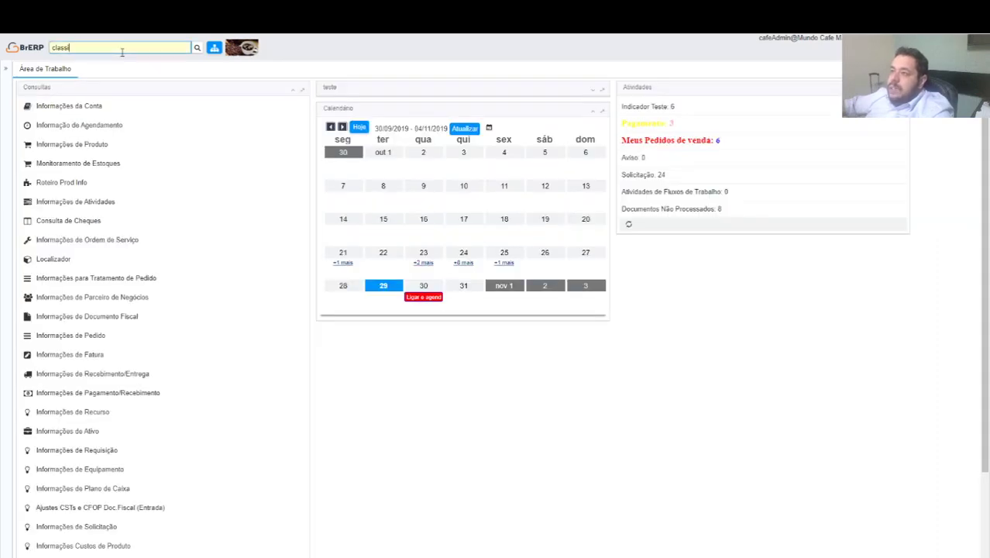
key(BackSpace)
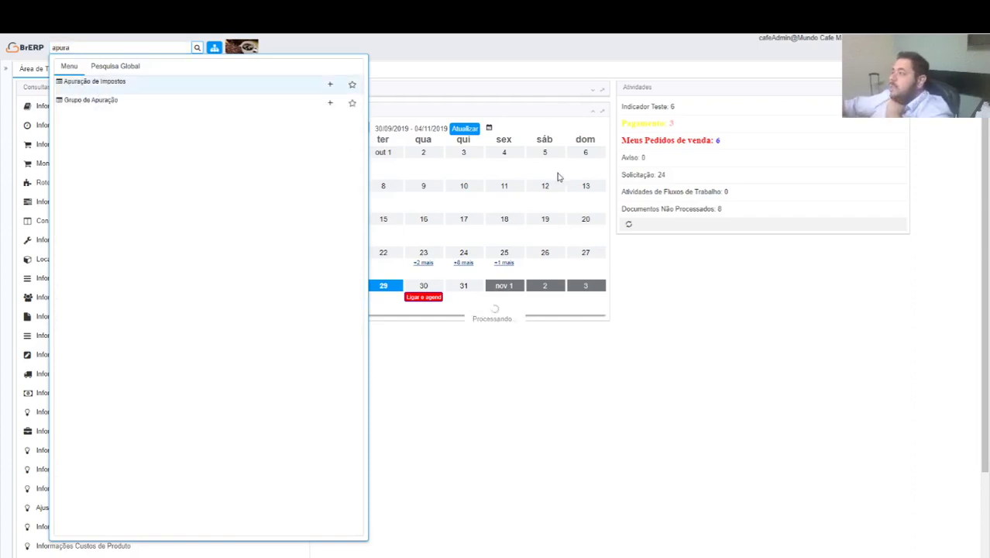
key(Return)
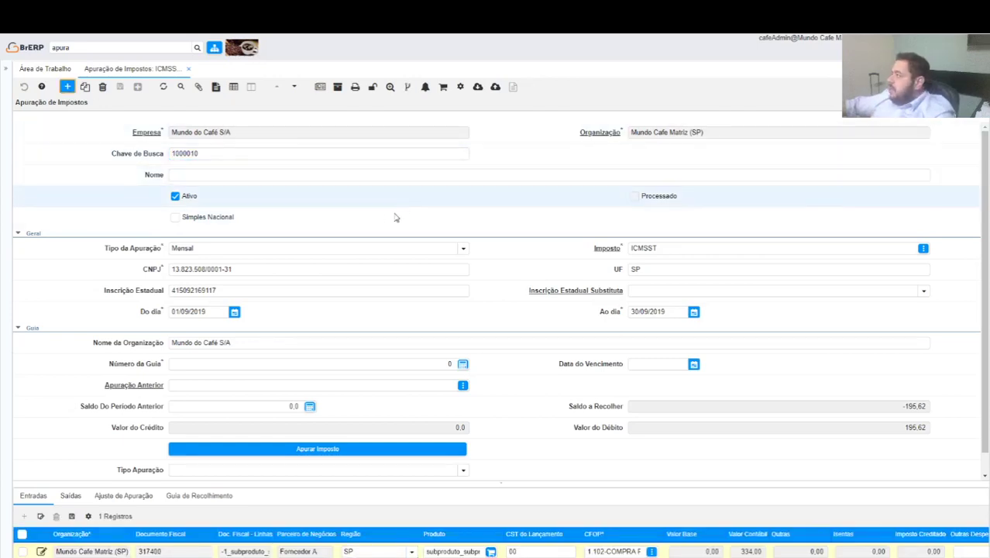
- Create a new tax assessment record with search key M12019 and name Icms102019
key(alt+n)
click(273, 154)
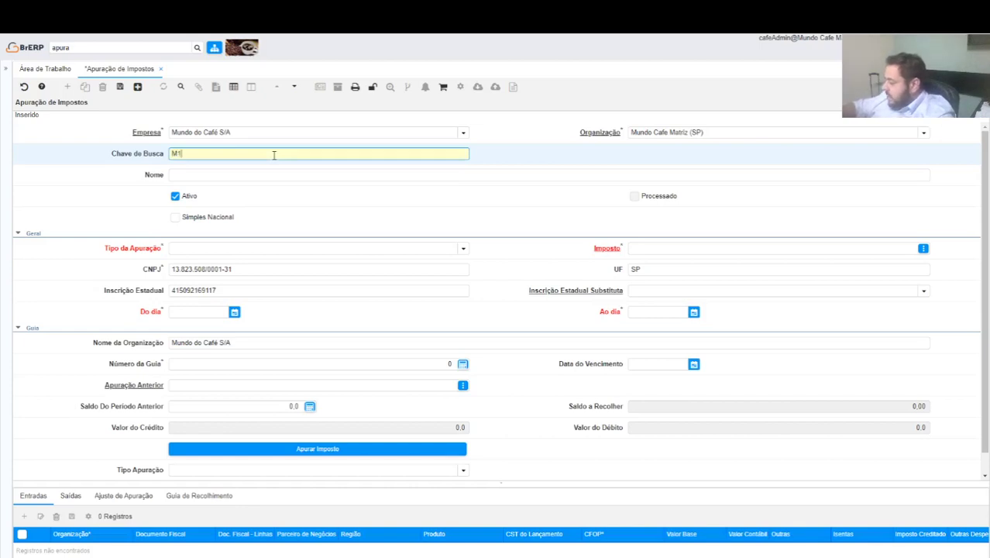
key(Tab)
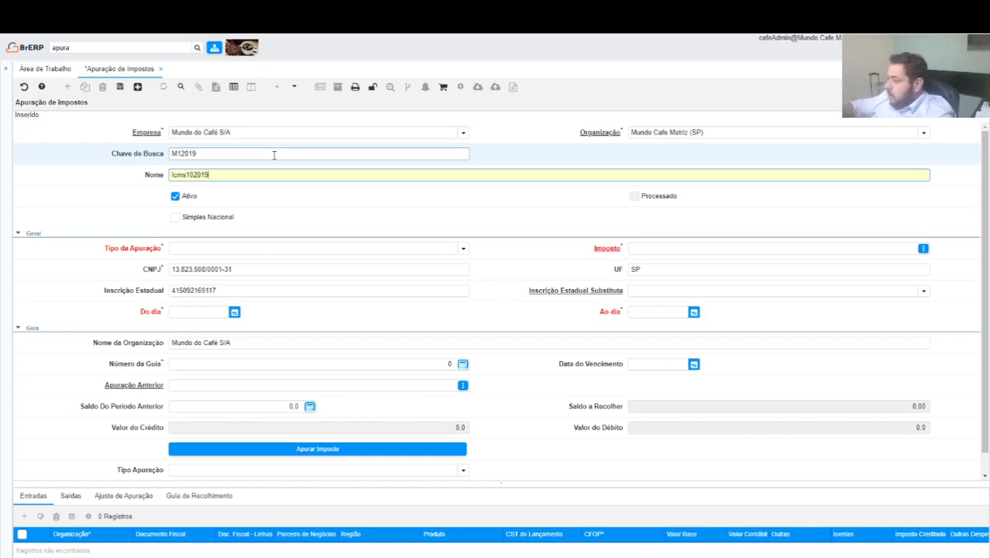
key(Tab)
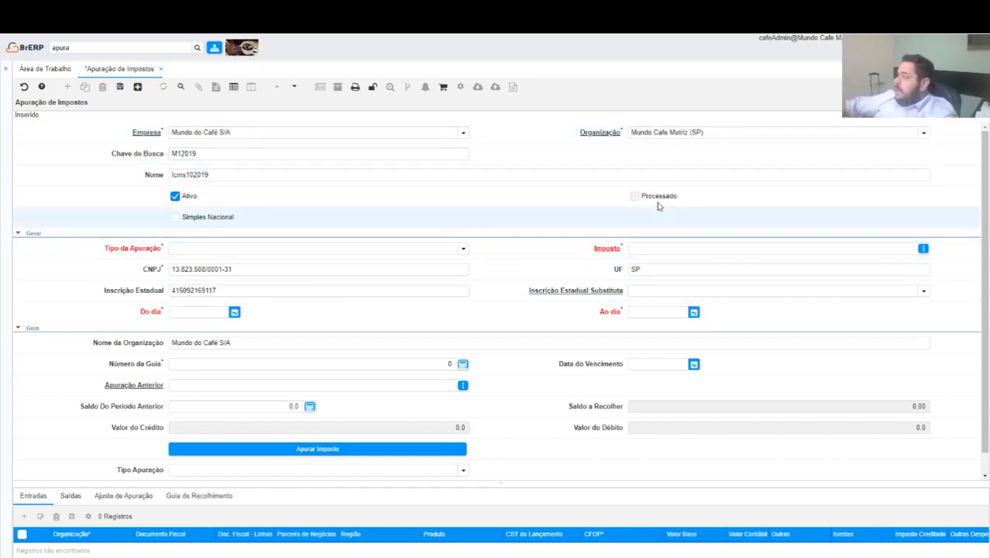
- Set the assessment's Tipo da Apuração to Mensal and its Imposto to ICMSPROD
click(464, 248)
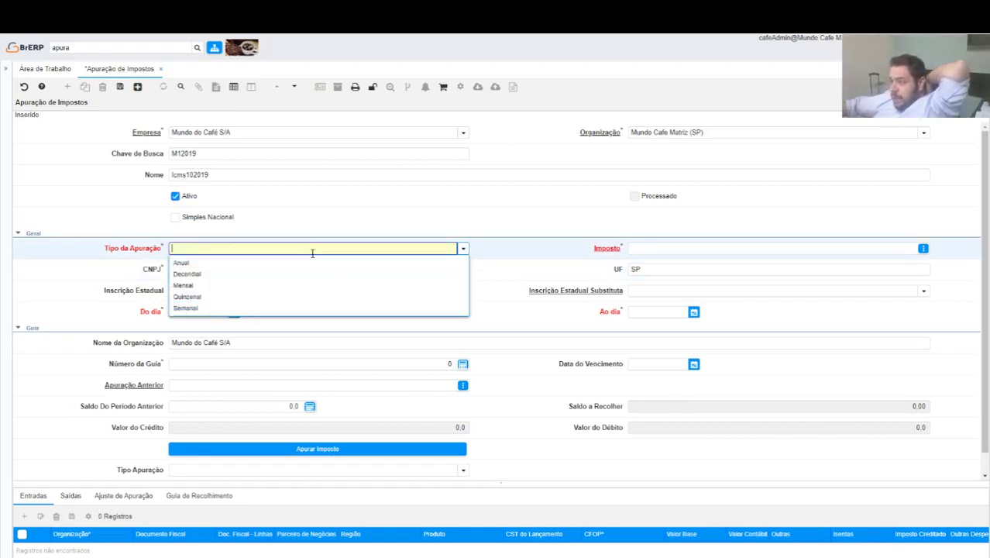
click(203, 285)
click(805, 248)
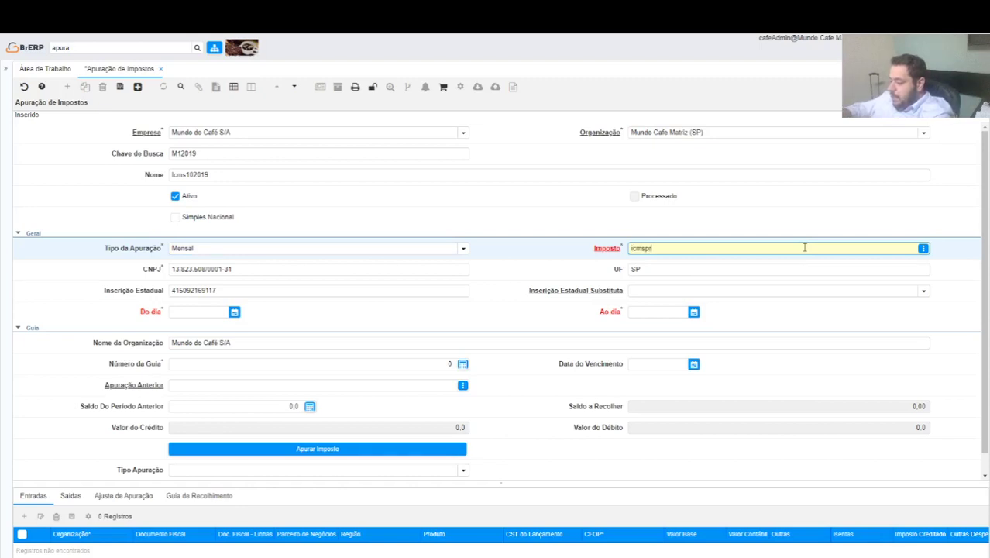
key(Tab)
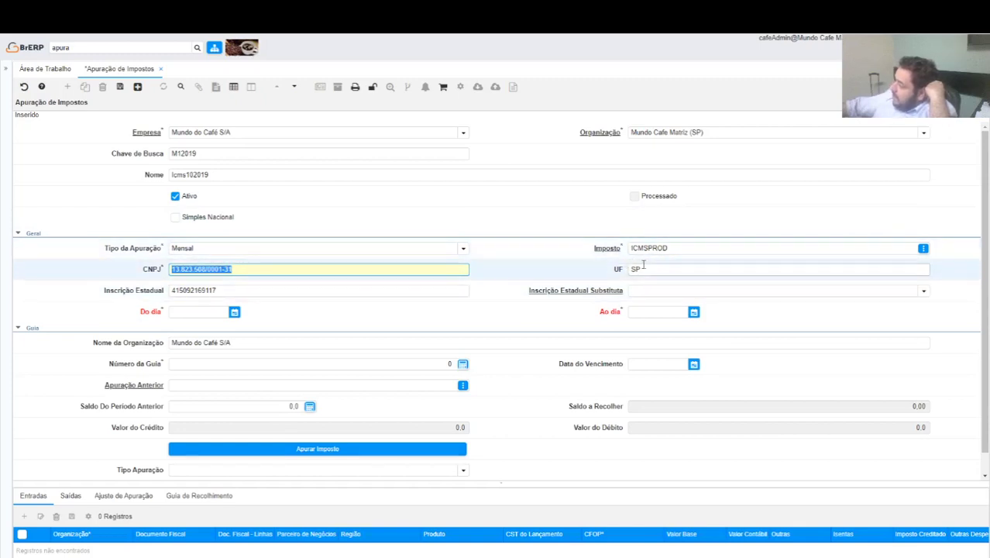
- Check the options available for Inscrição Estadual Substituta and review the selected Imposto
click(901, 291)
click(923, 292)
click(950, 285)
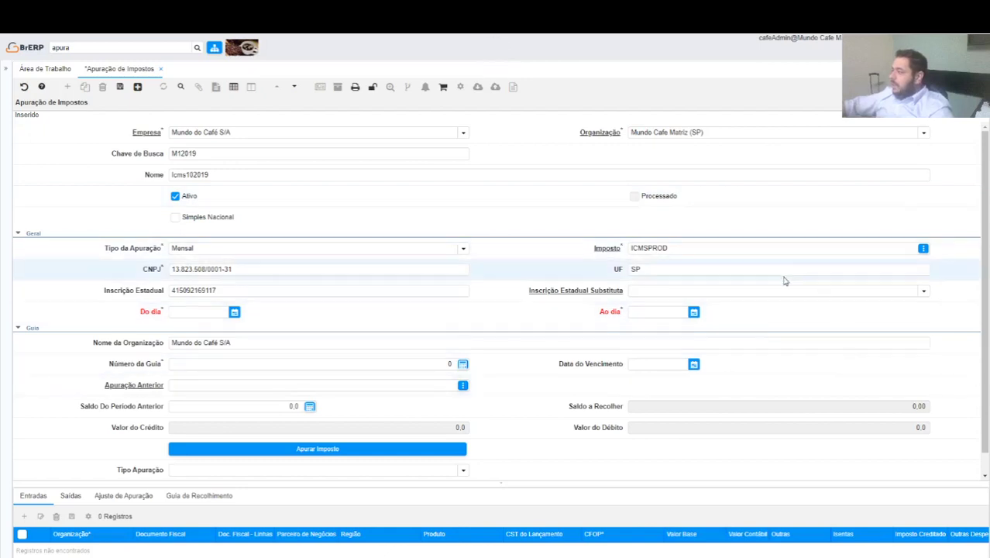
click(677, 247)
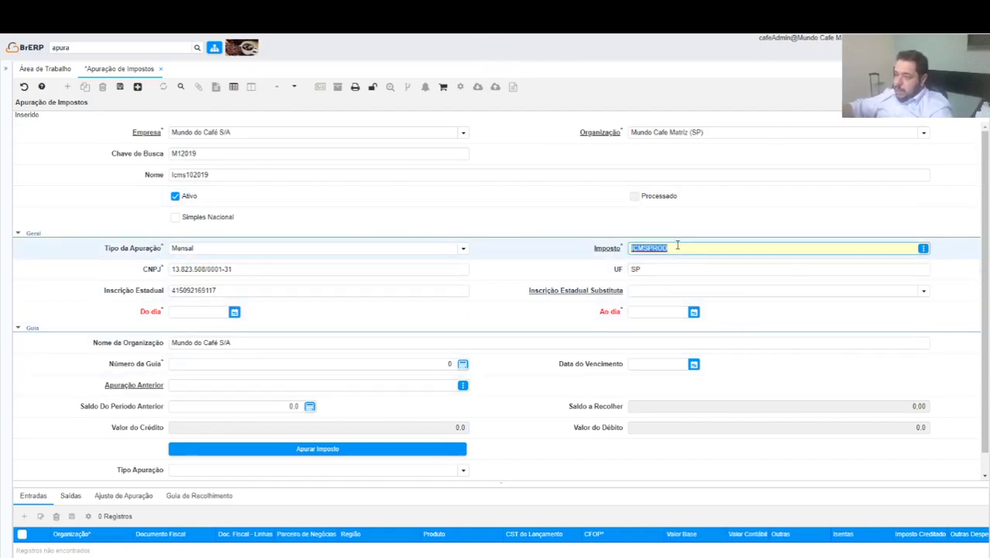
- Set the assessment period from 01/10/2019 (Do dia) to 31/10/2019 (Ao dia)
key(Tab)
key(Tab)
key(Tab)
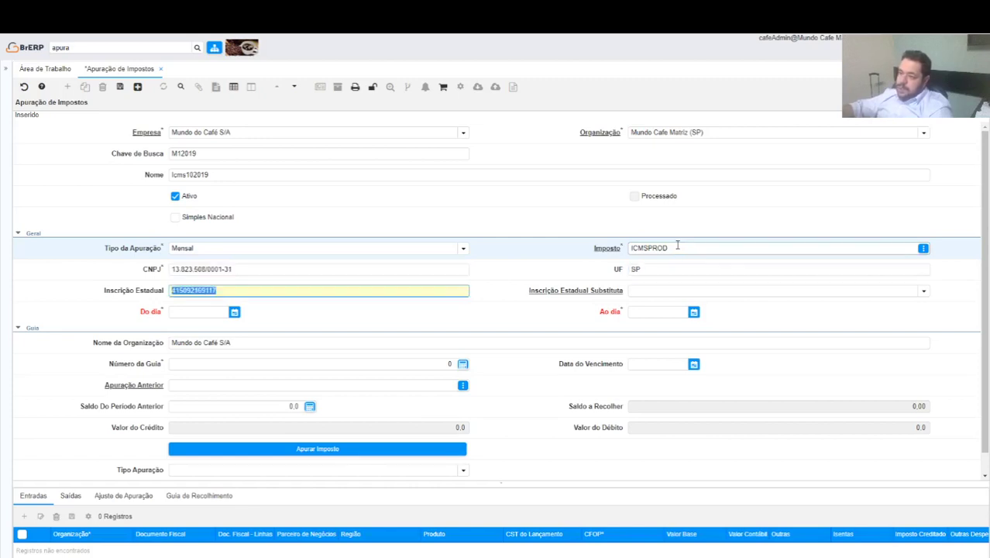
key(Tab)
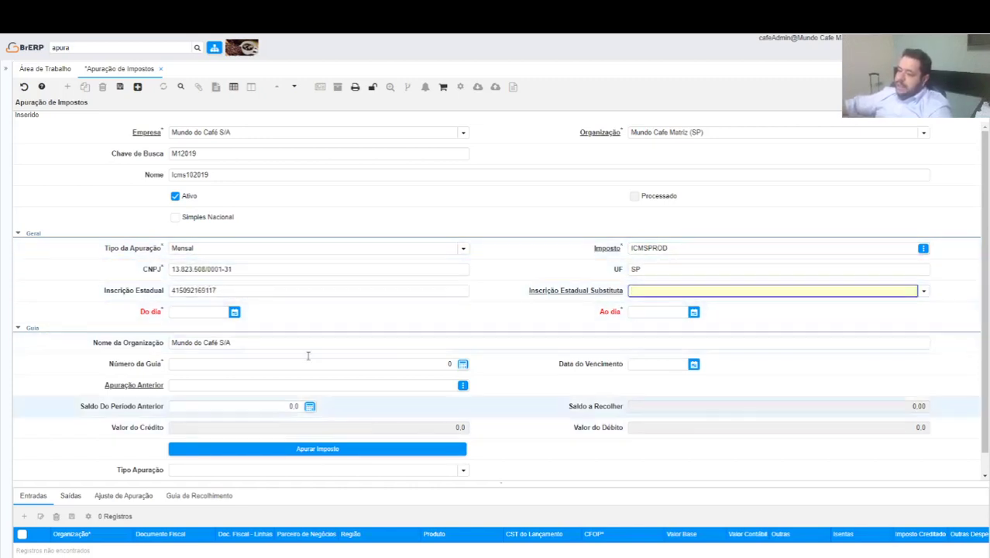
key(Tab)
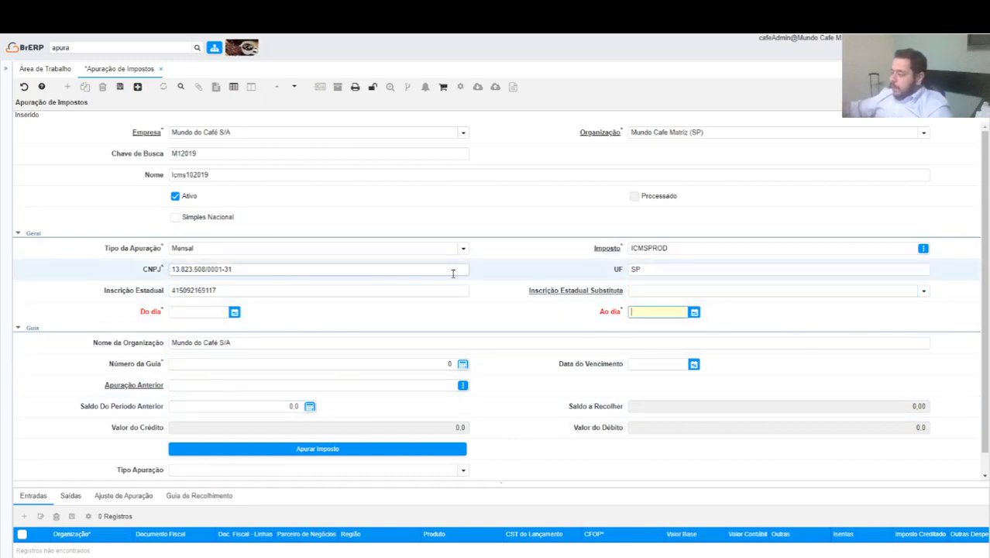
click(191, 313)
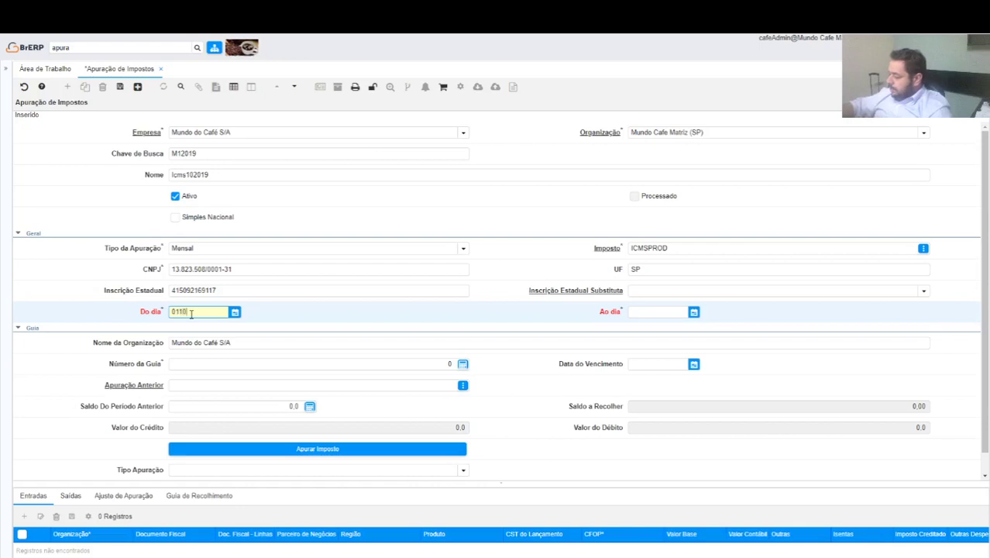
key(Tab)
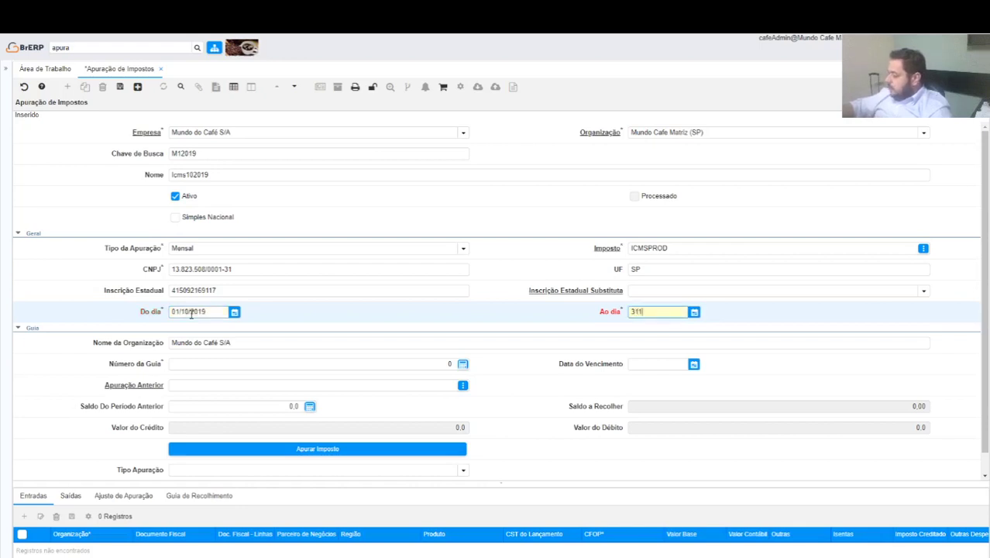
text(31/10/2019)
key(Tab)
- Check the existing assessments selectable as Apuração Anterior and close the lookup without choosing one
scroll(260, 336, down, 1)
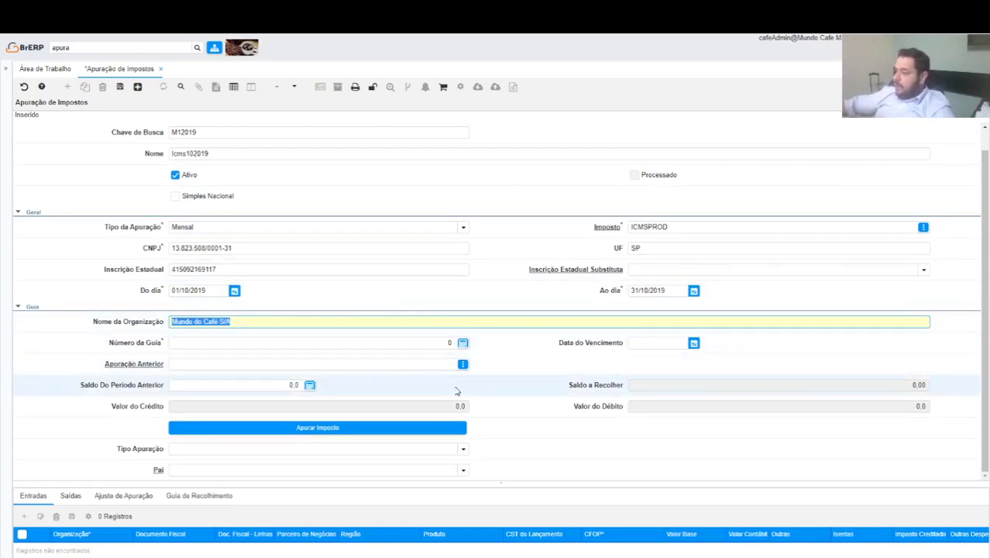
click(180, 447)
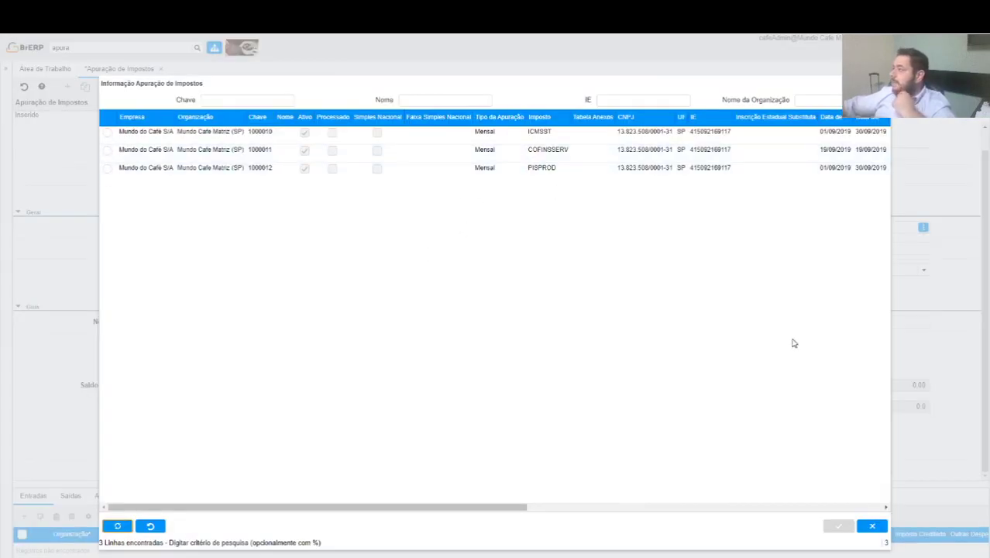
click(873, 527)
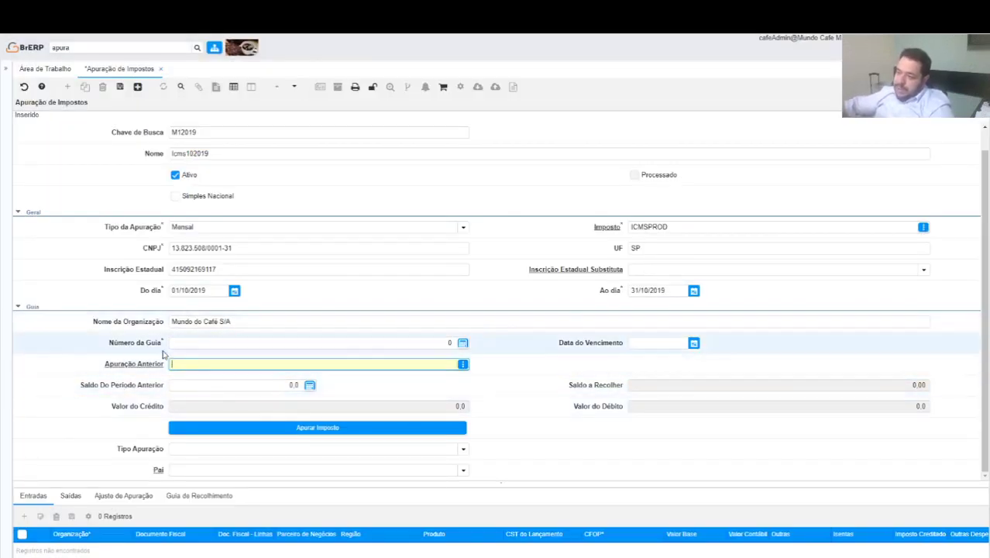
- Set Saldo Do Período Anterior to 15.000,0 and save the assessment record
click(276, 384)
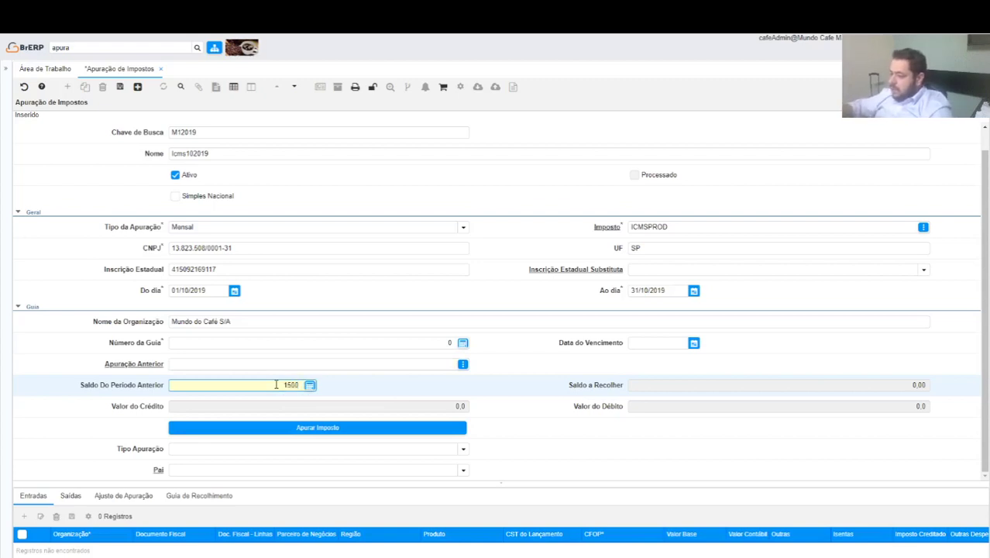
key(Tab)
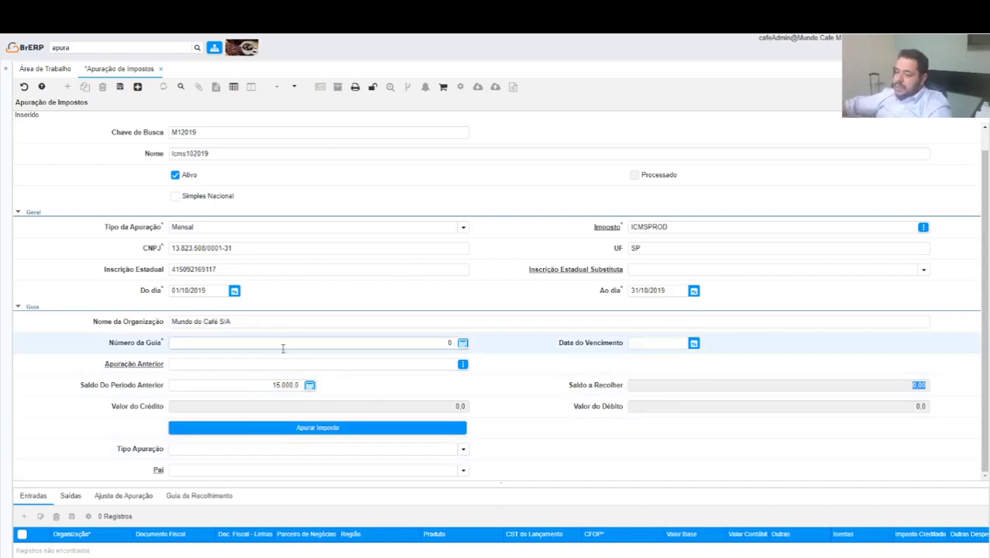
click(120, 86)
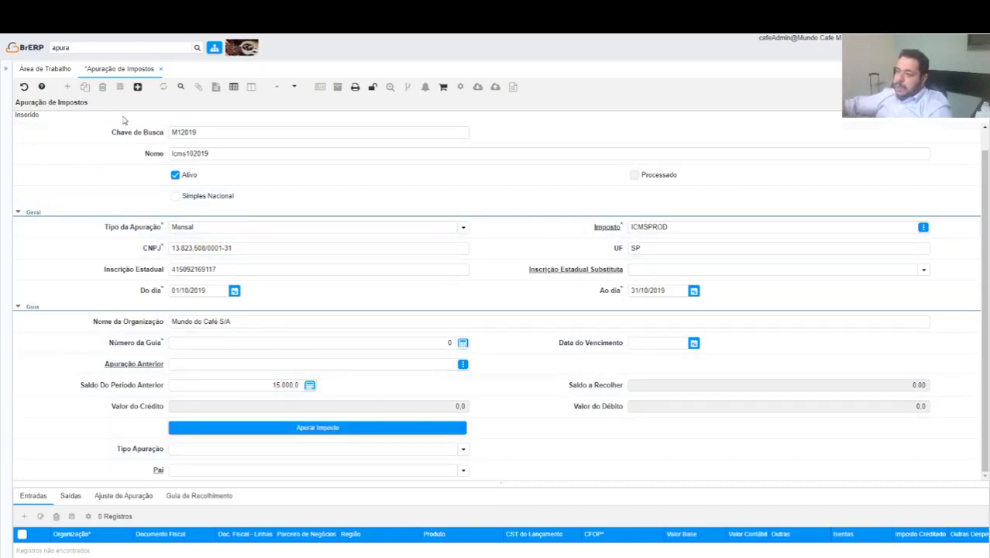
- Check the Tipo Apuração options and run Apurar Imposto with Excluir registros antigos/existentes enabled
click(462, 450)
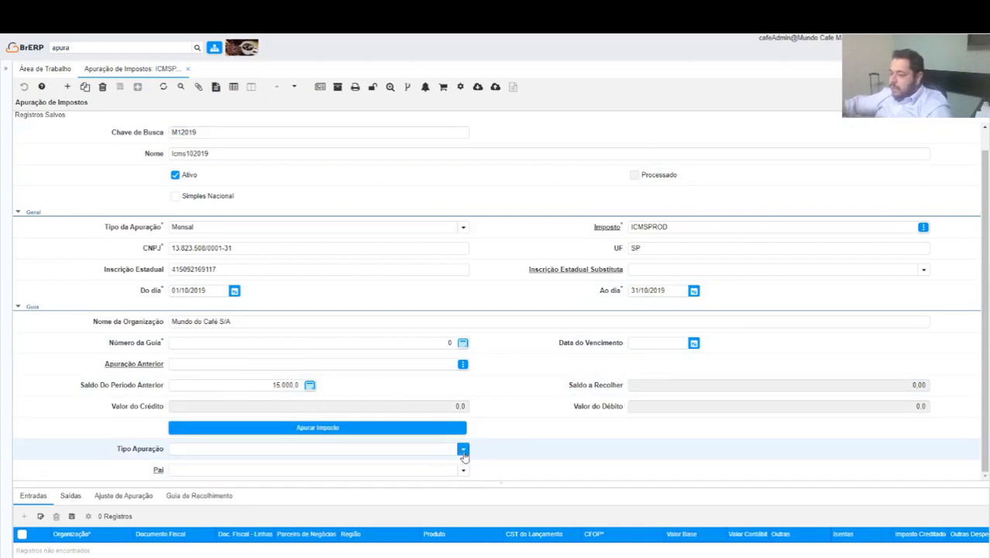
click(527, 459)
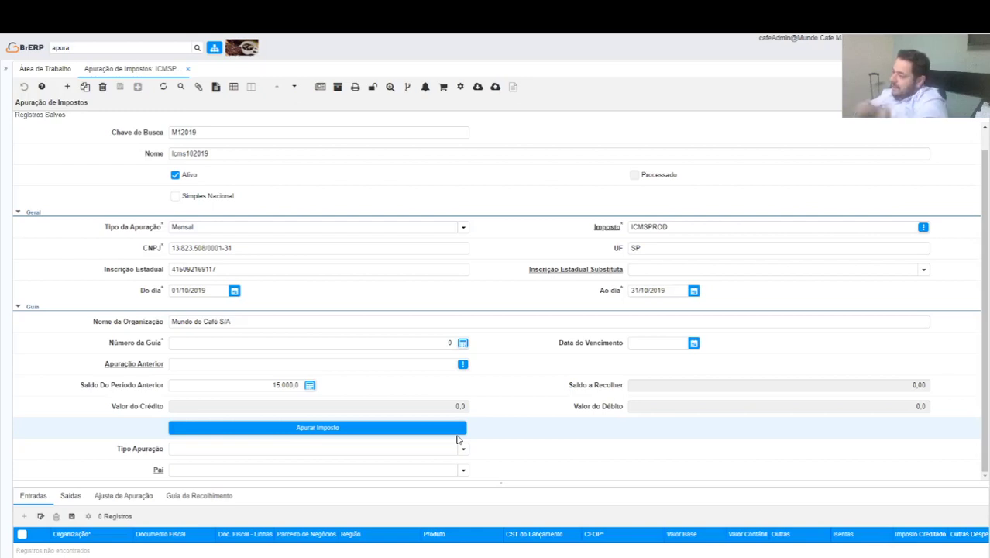
click(387, 427)
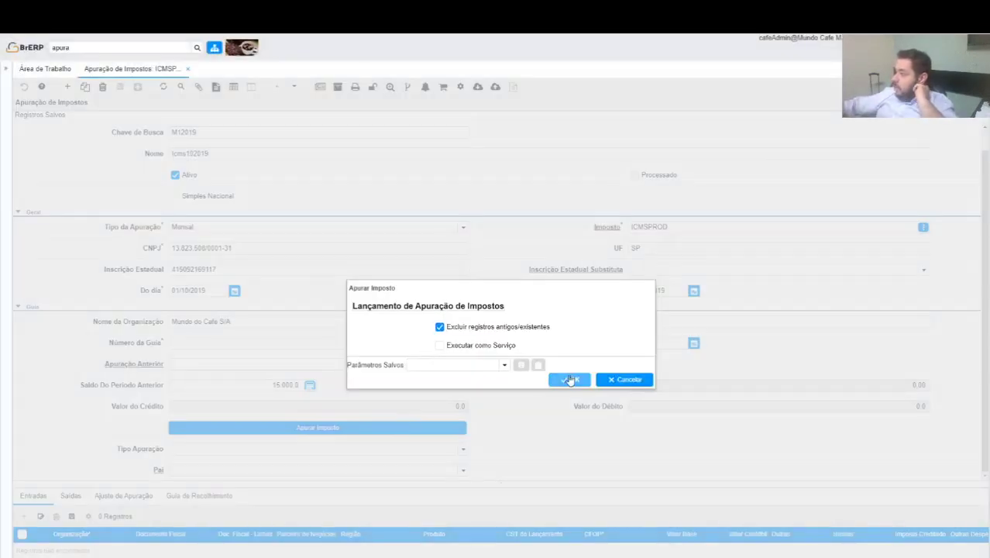
click(570, 380)
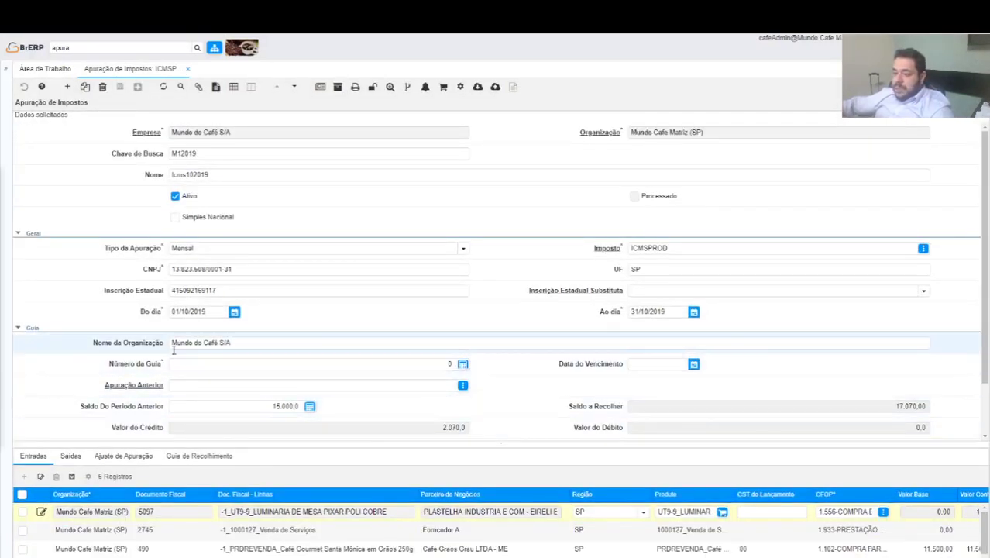
- Review the assessment's Entradas records one by one in detail and check its Saídas list
scroll(370, 351, down, 1)
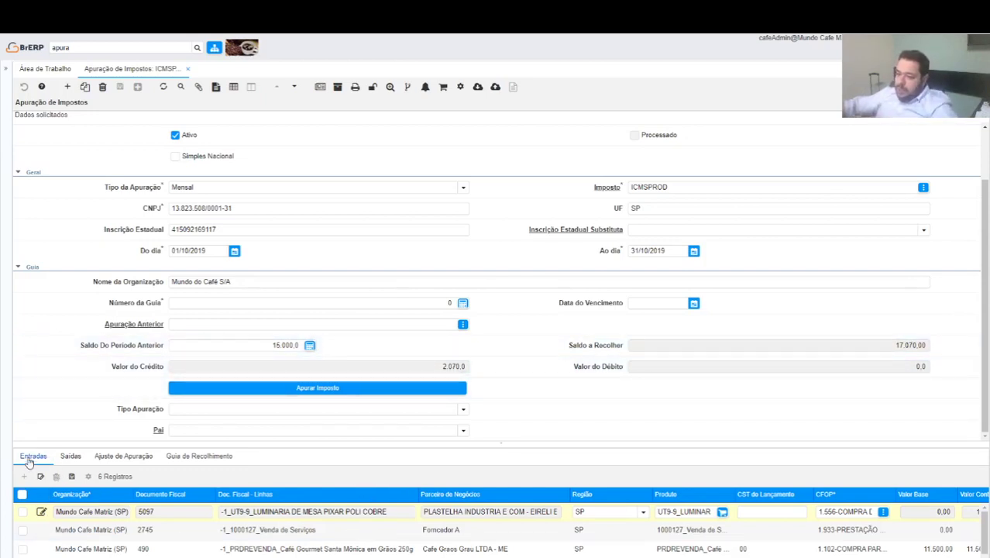
key(alt+Down)
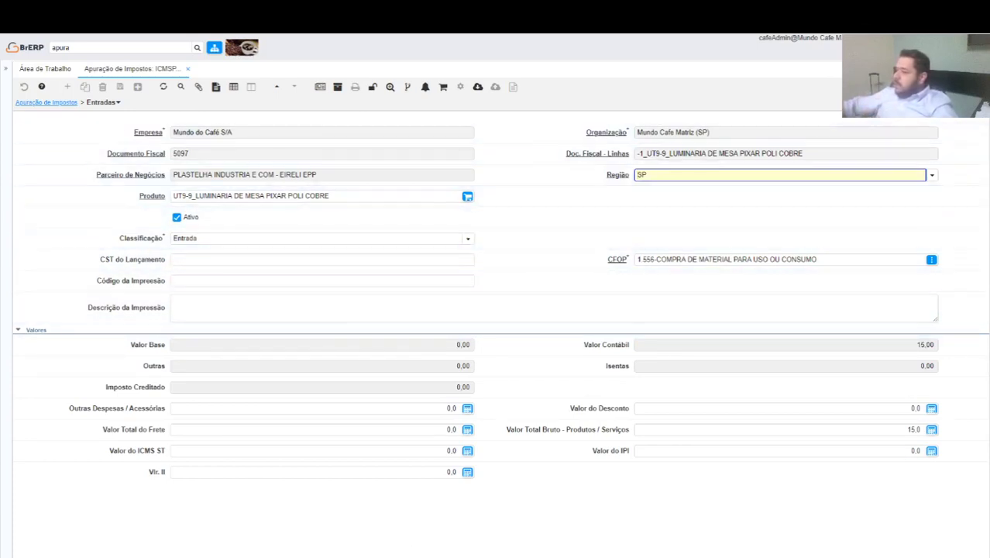
key(alt+Down)
key(alt+Down)
key(alt+Down)
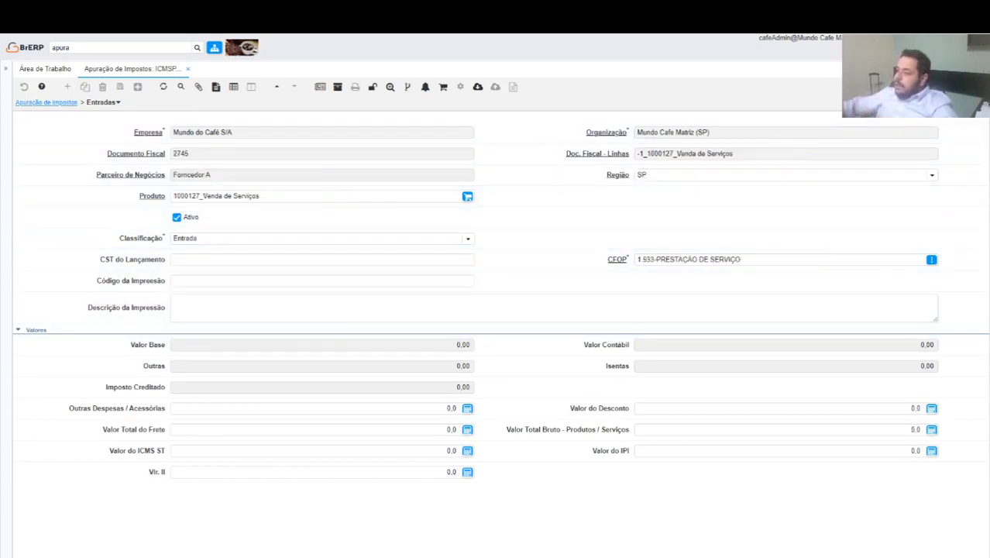
key(alt+Down)
key(alt+Down)
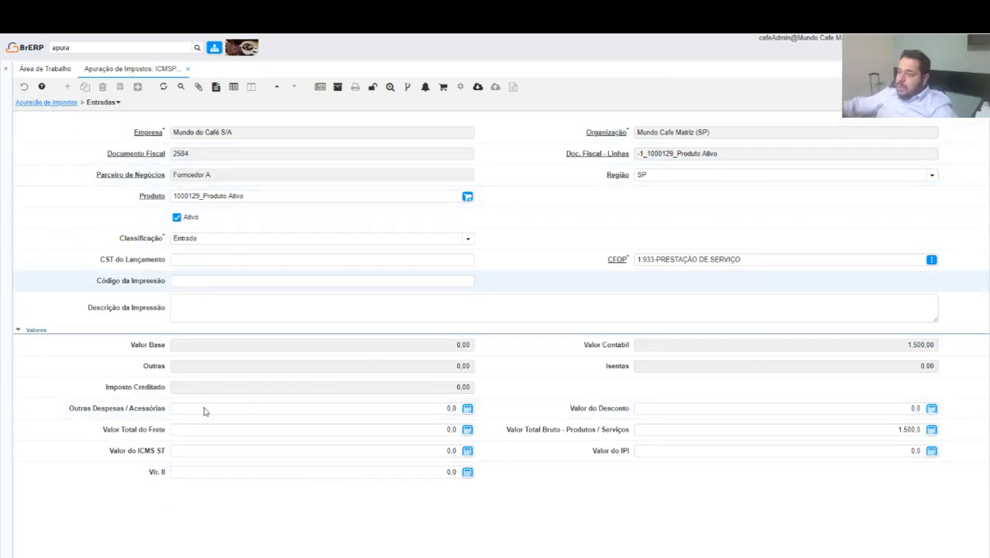
key(alt+Left)
click(78, 460)
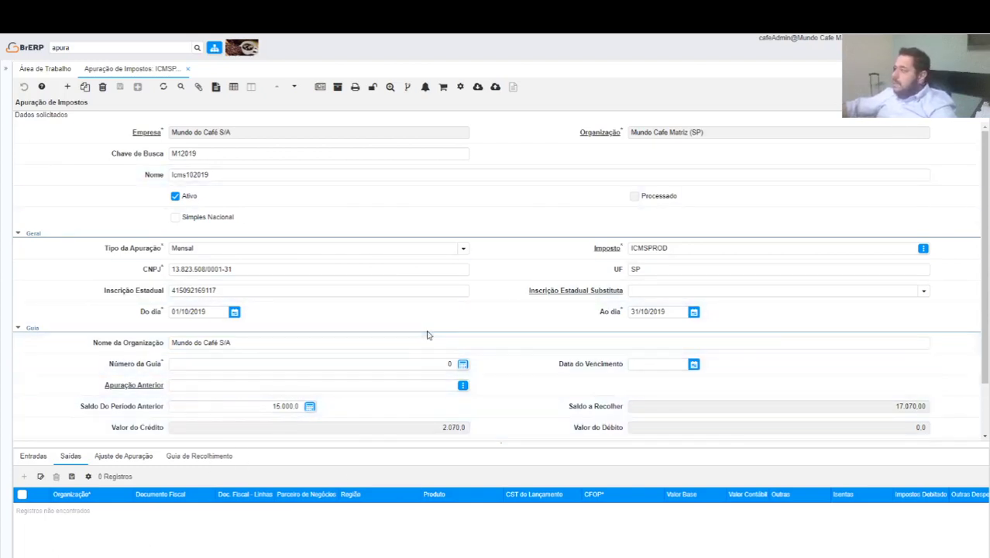
- Create a new Ajuste de Apuração record for the assessment with Tipo de Ajuste set to Documento
click(139, 459)
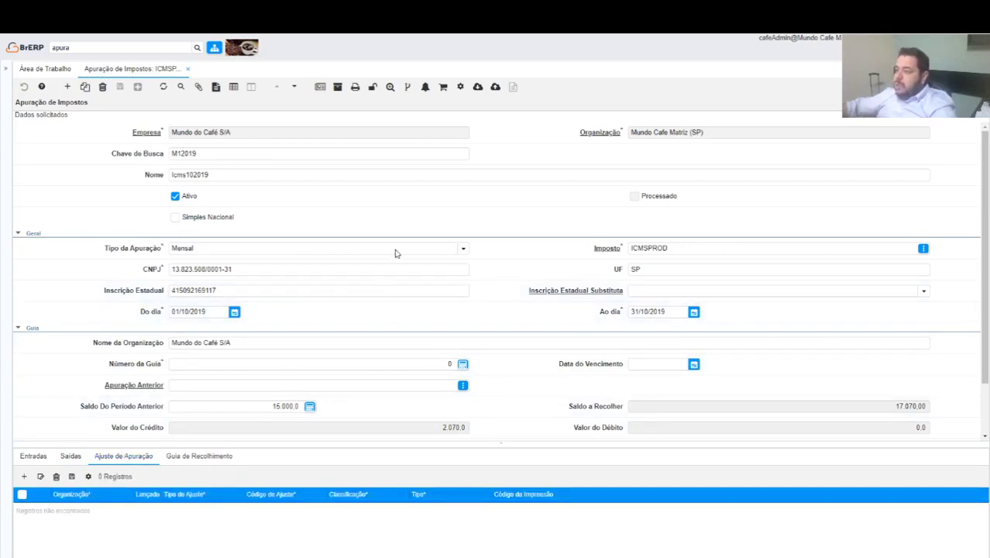
key(alt+n)
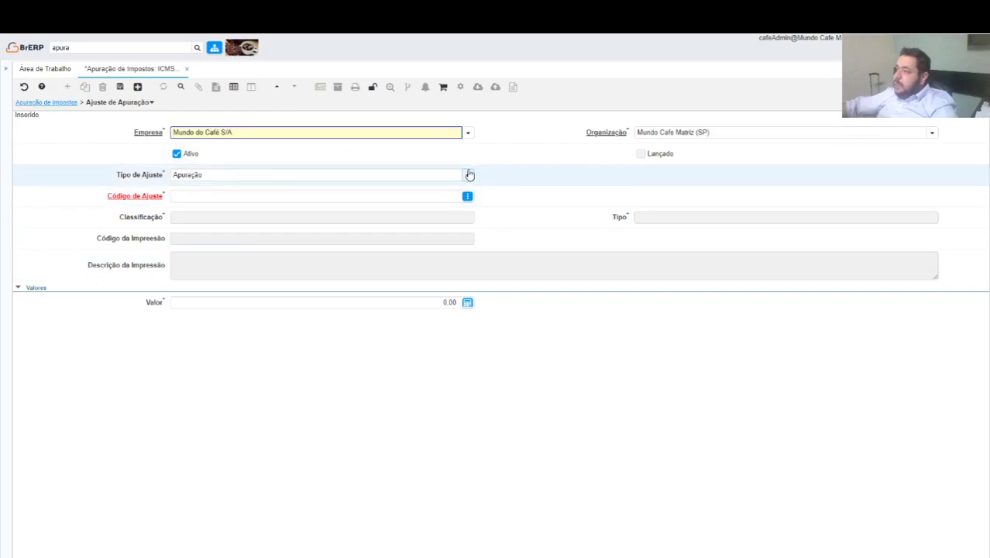
click(469, 175)
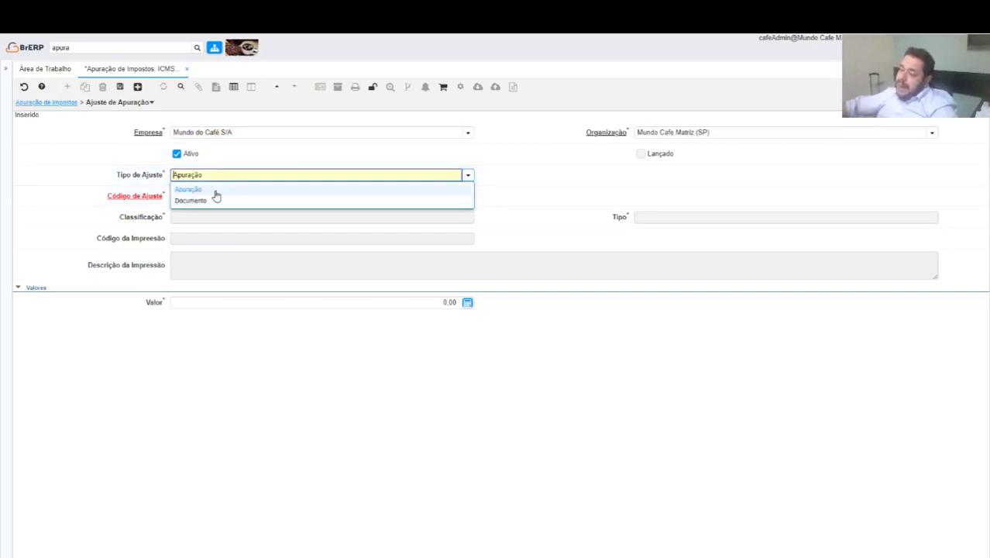
click(230, 200)
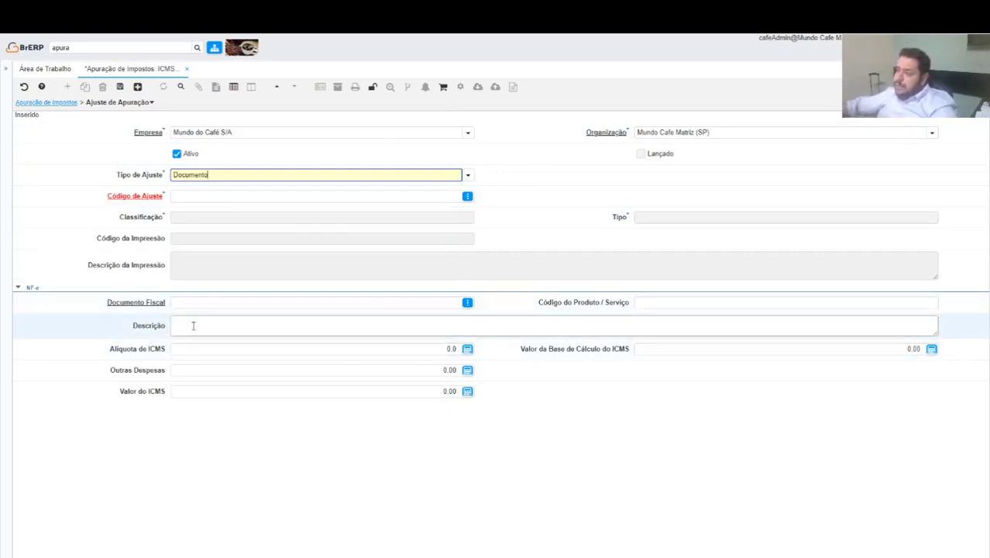
- Search the outgoing fiscal documents and assign document 5360 as the adjustment's Documento Fiscal
click(468, 303)
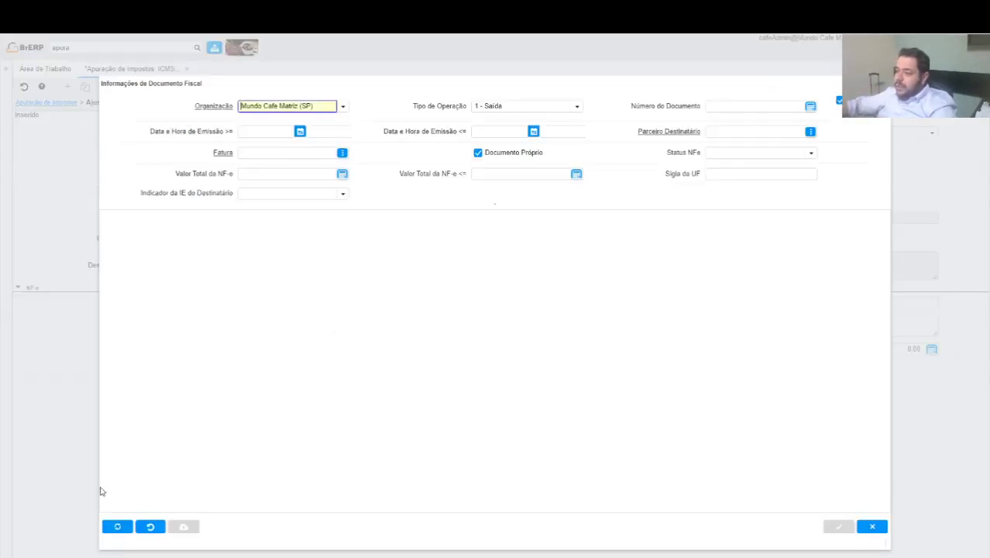
click(117, 526)
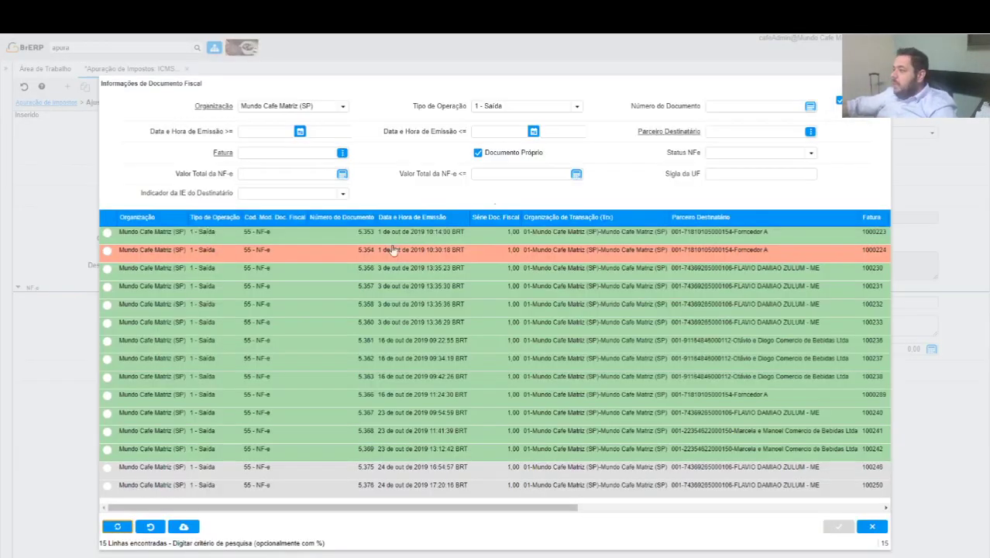
double_click(325, 321)
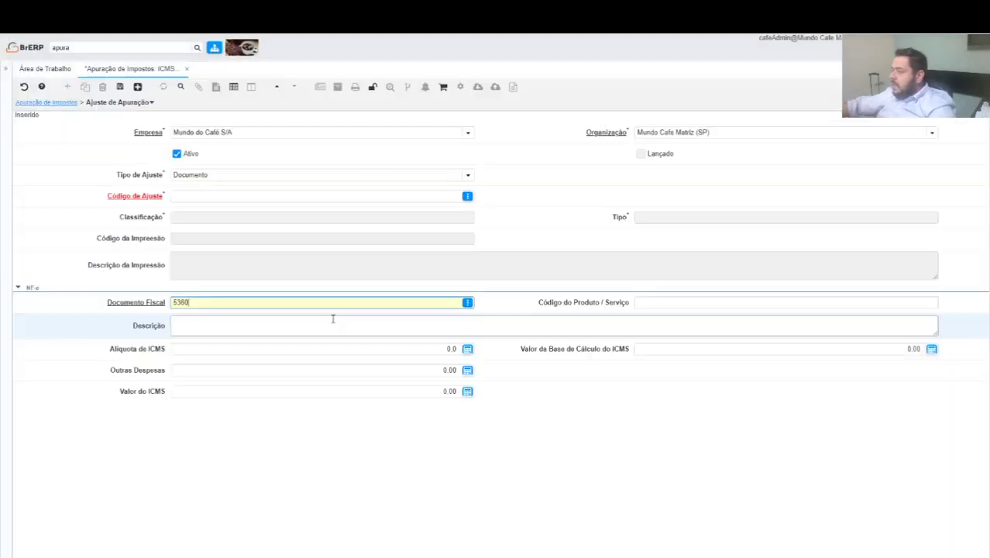
click(441, 325)
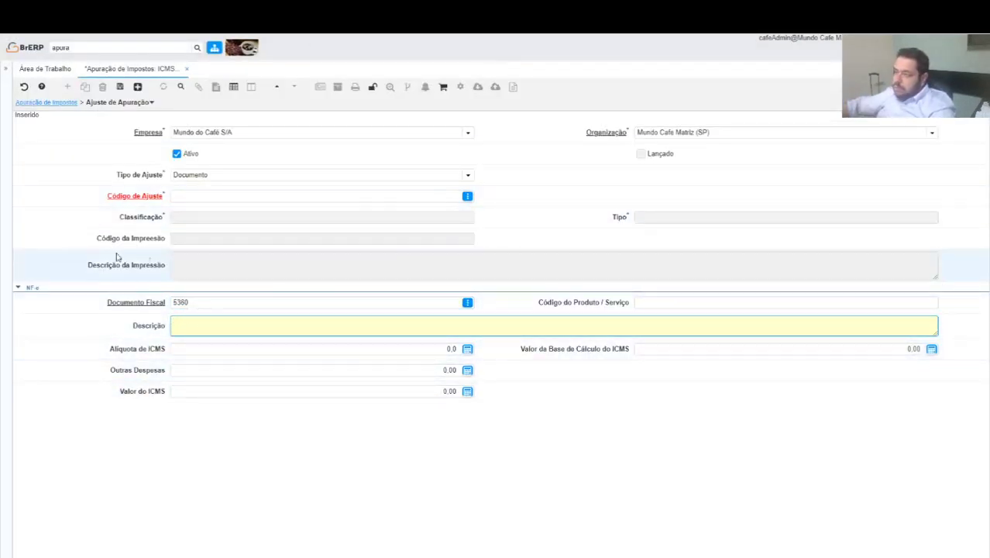
- Keep Tipo de Ajuste as Documento and set Código de Ajuste to SP000202 from table 5.1.1
click(459, 169)
click(468, 174)
click(260, 197)
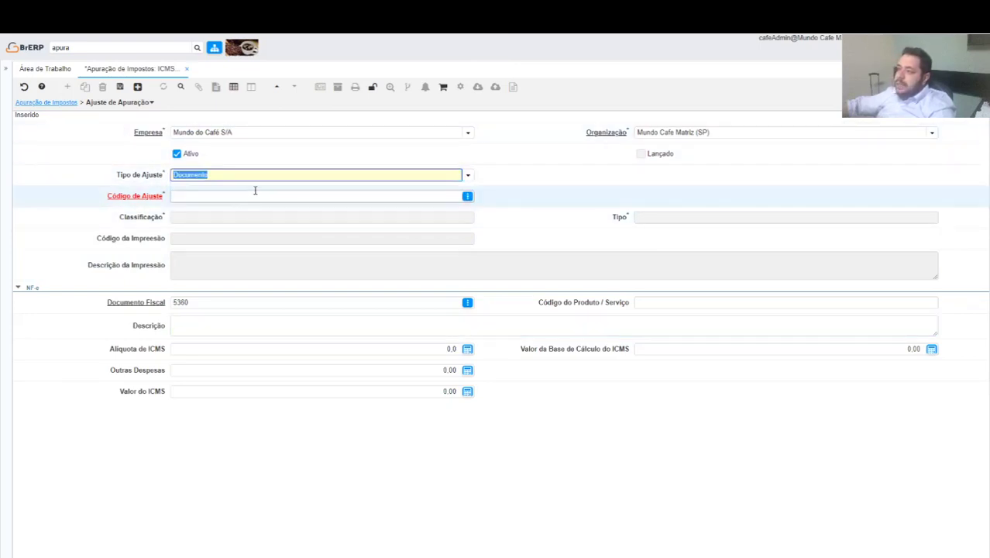
click(467, 196)
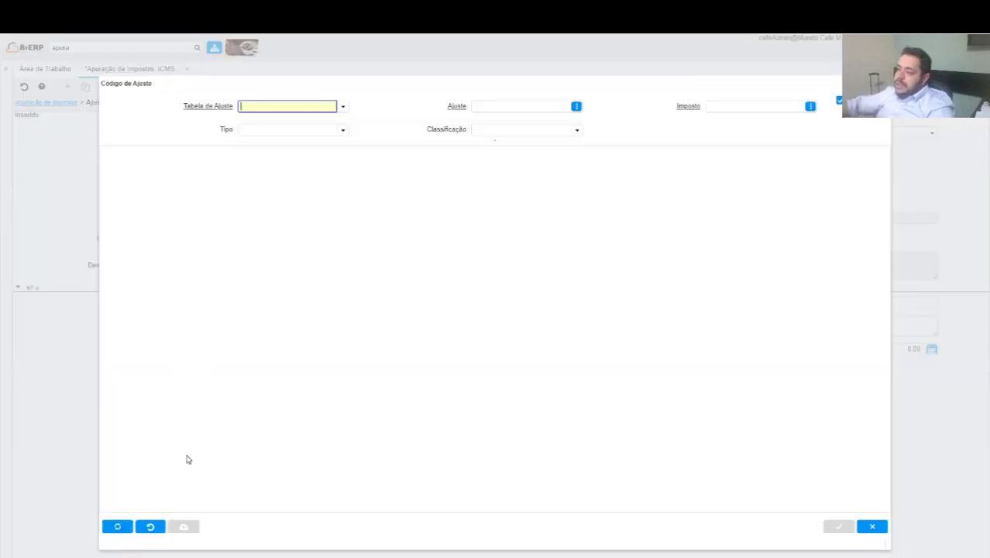
click(125, 528)
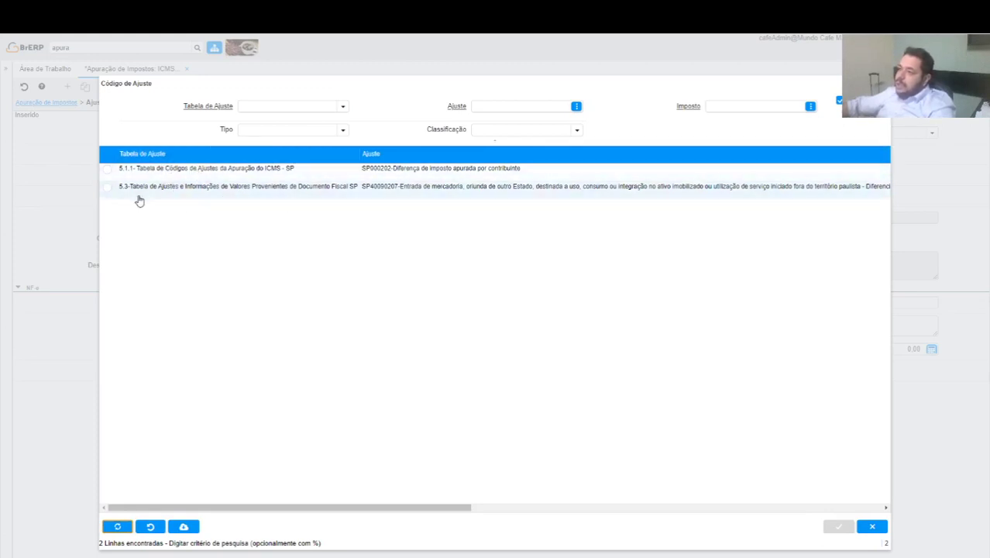
double_click(240, 168)
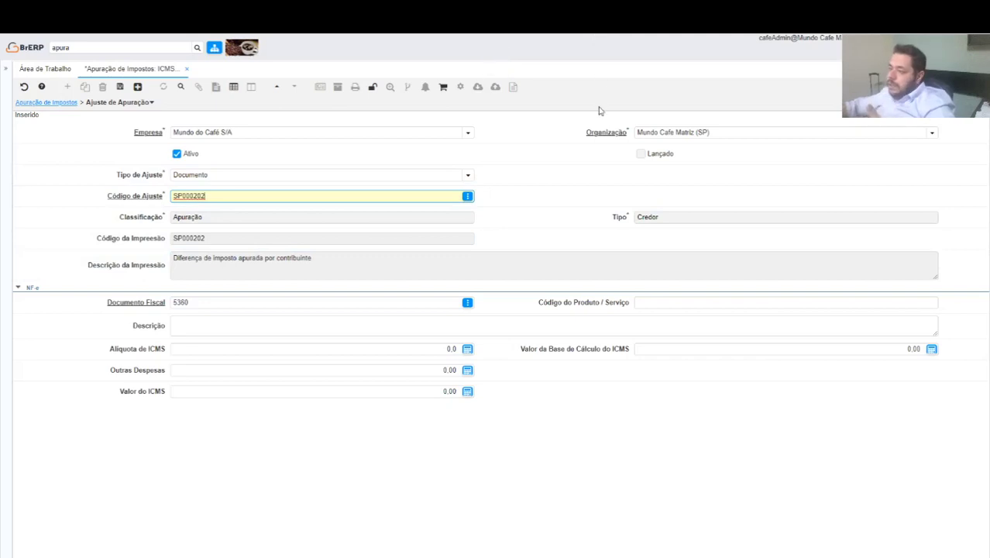
- Open the Classificação de Ajuste record for the chosen adjustment code and check its Classificação options
click(120, 201)
click(162, 198)
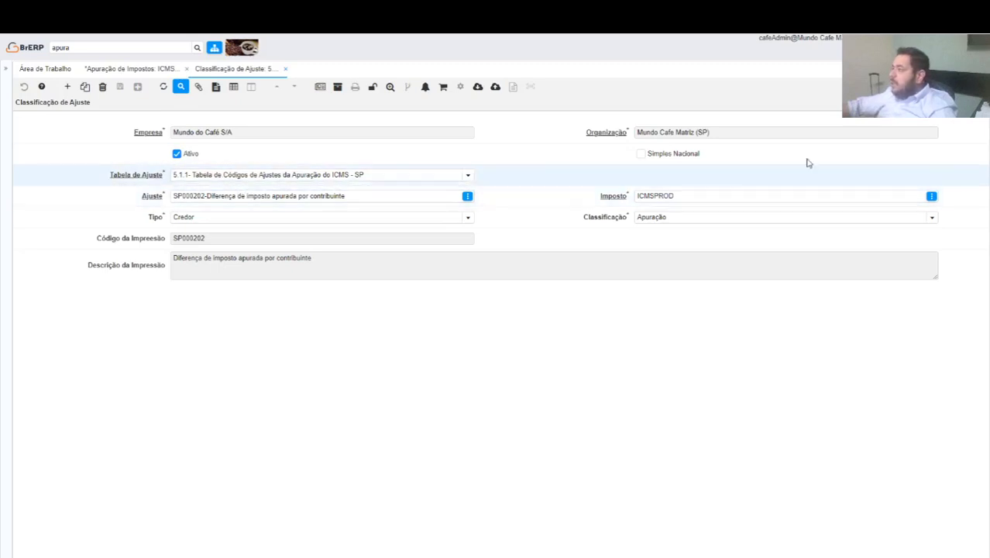
click(930, 217)
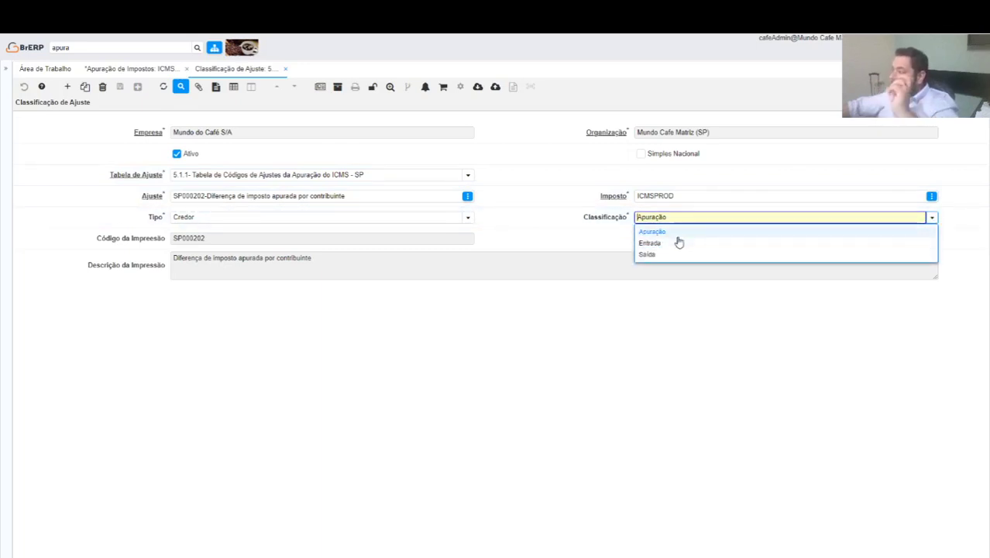
click(519, 319)
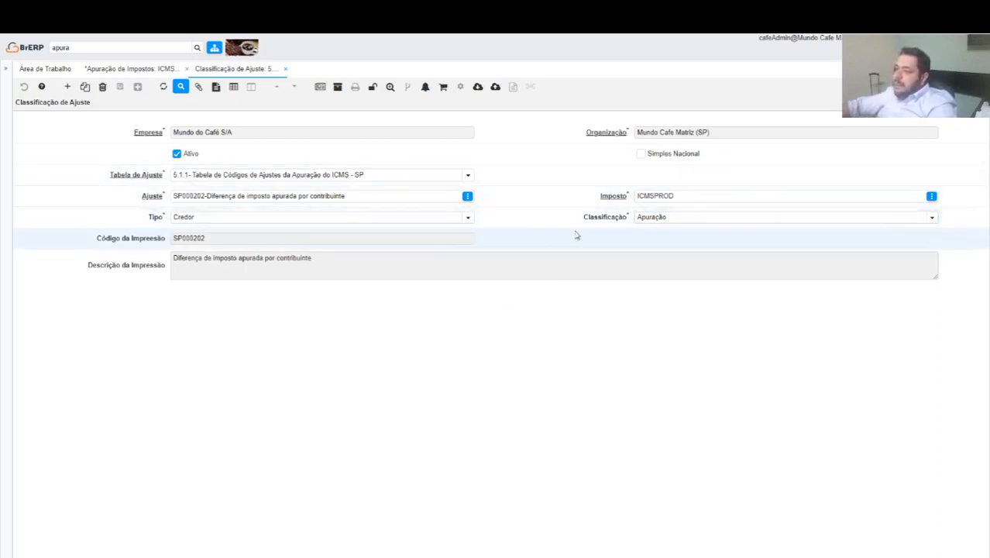
- Check the classification's Tipo options, inspect the linked adjustment record and its parent table 5.1.1, and return to the adjustment
click(469, 219)
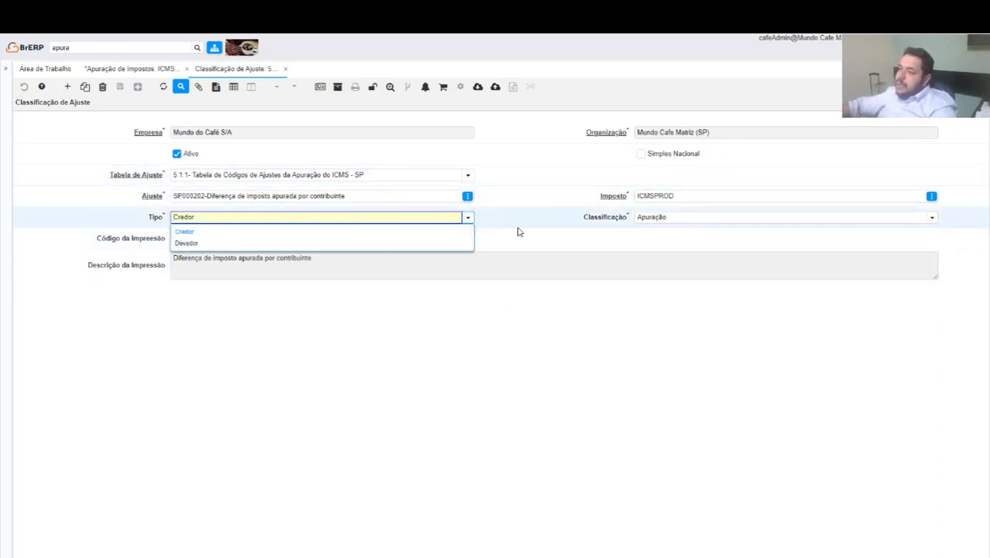
click(519, 232)
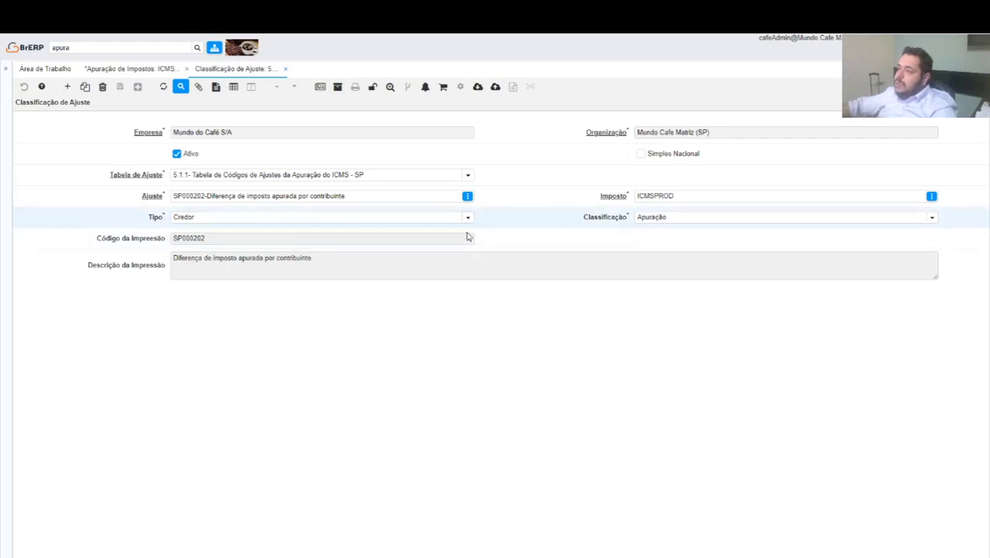
click(149, 198)
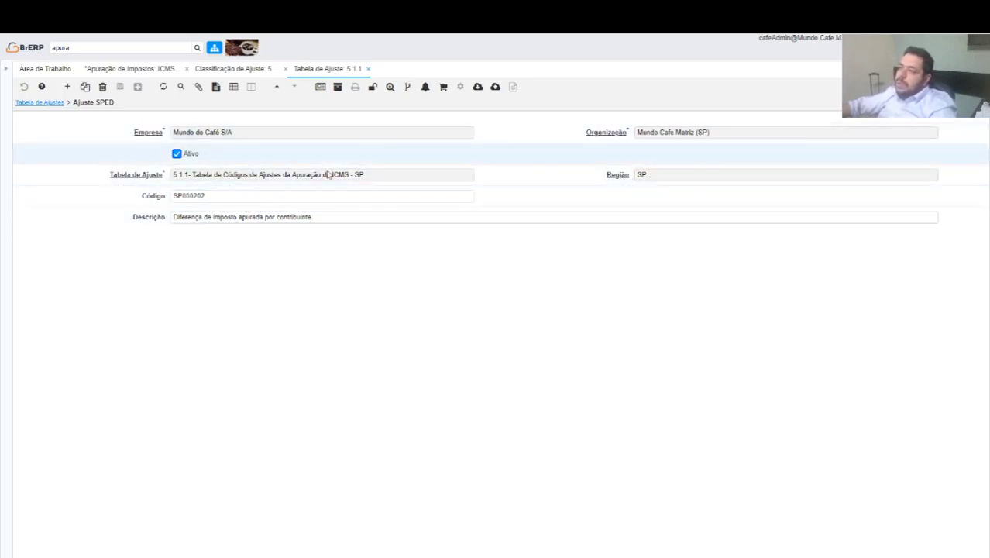
click(32, 102)
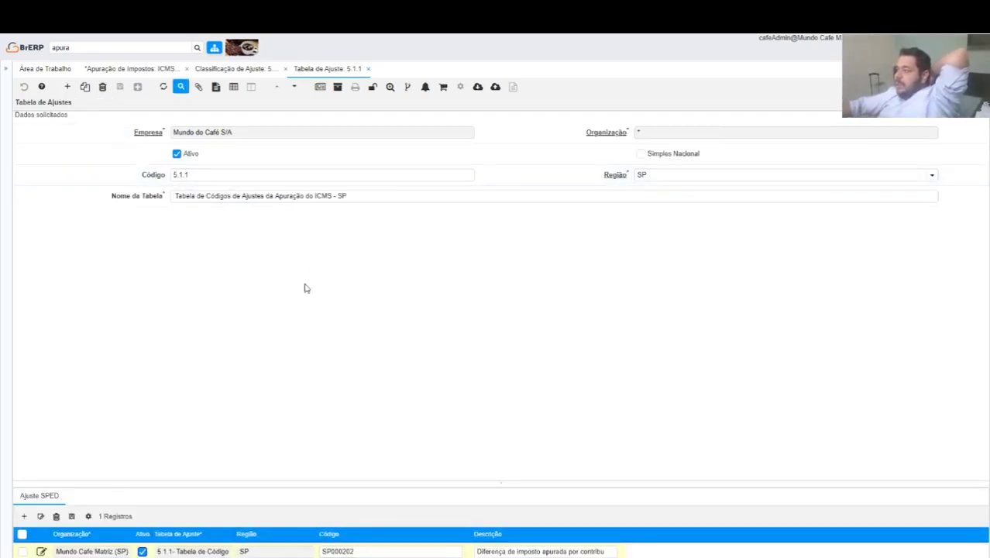
click(368, 69)
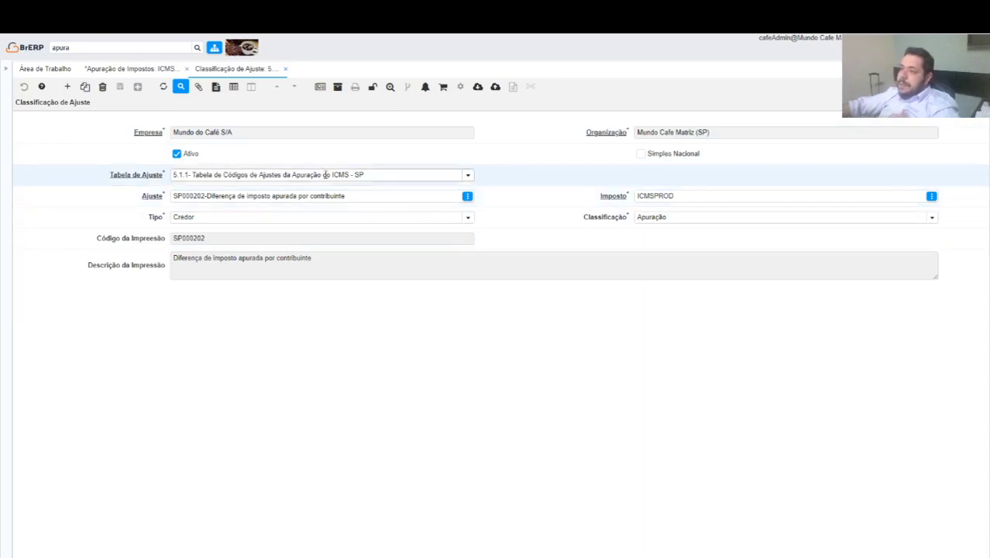
click(284, 70)
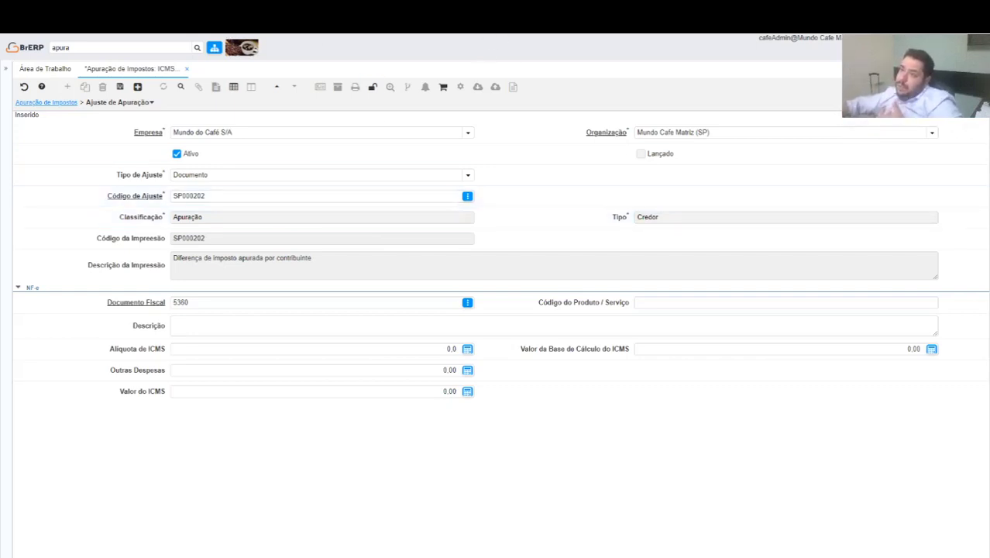
- Return from the unsaved adjustment to the Icms102019 assessment and run the process that closes it
click(45, 102)
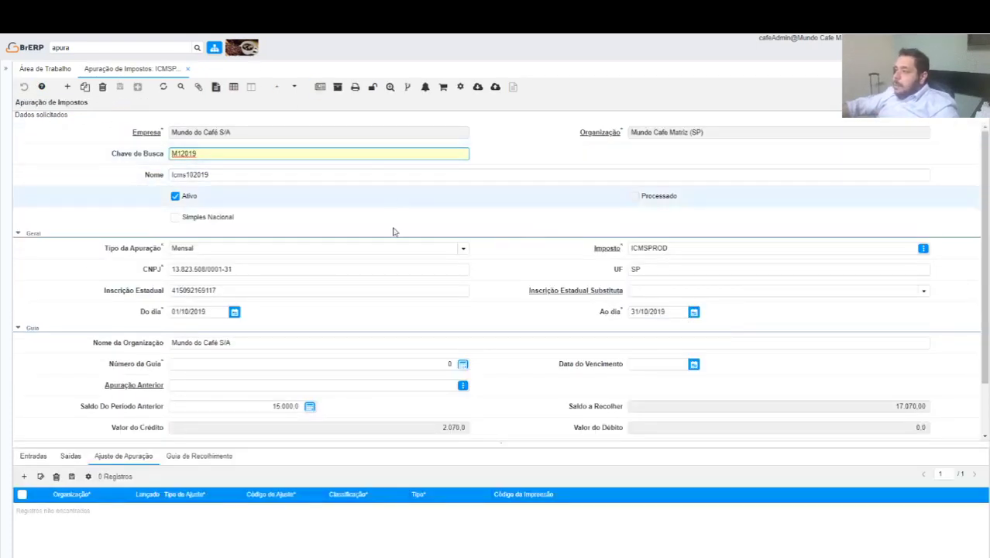
click(461, 85)
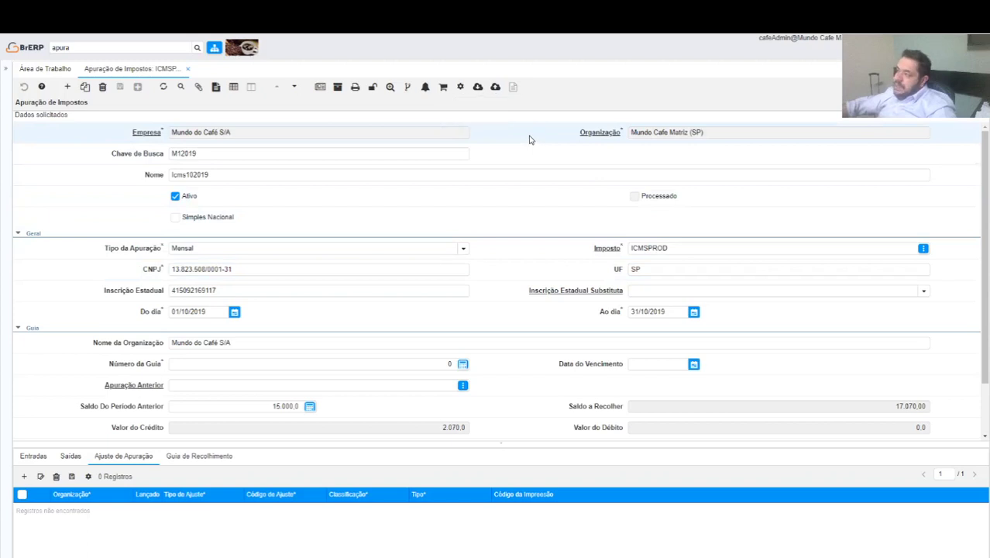
click(460, 86)
click(480, 102)
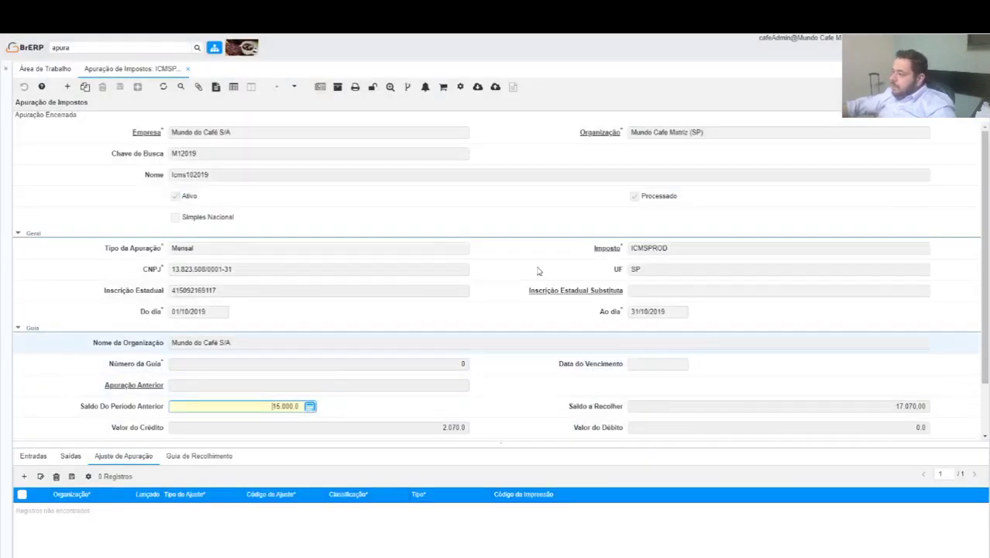
- Generate the Relatório de Registro de Apuração for the closed assessment and review its entry summary and balances
click(356, 88)
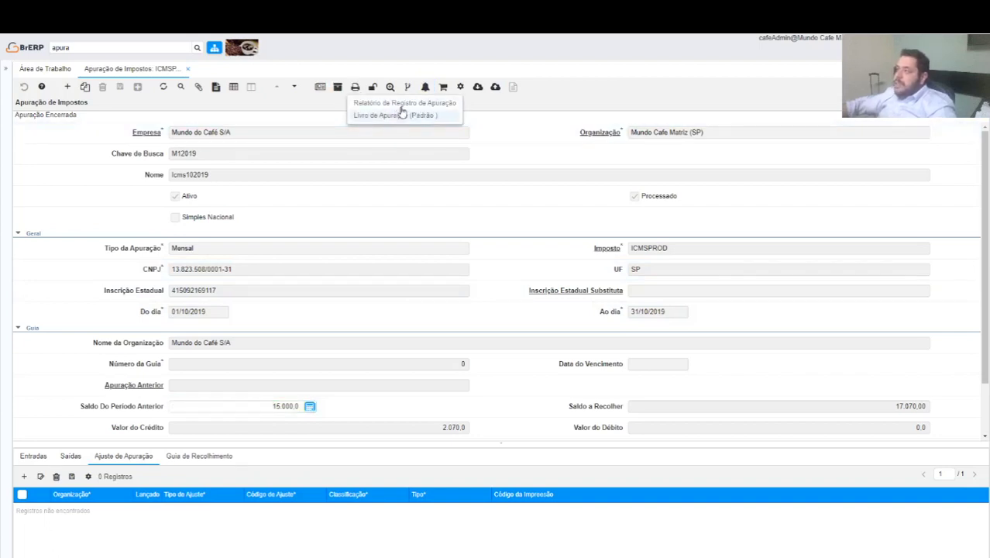
click(398, 114)
click(573, 359)
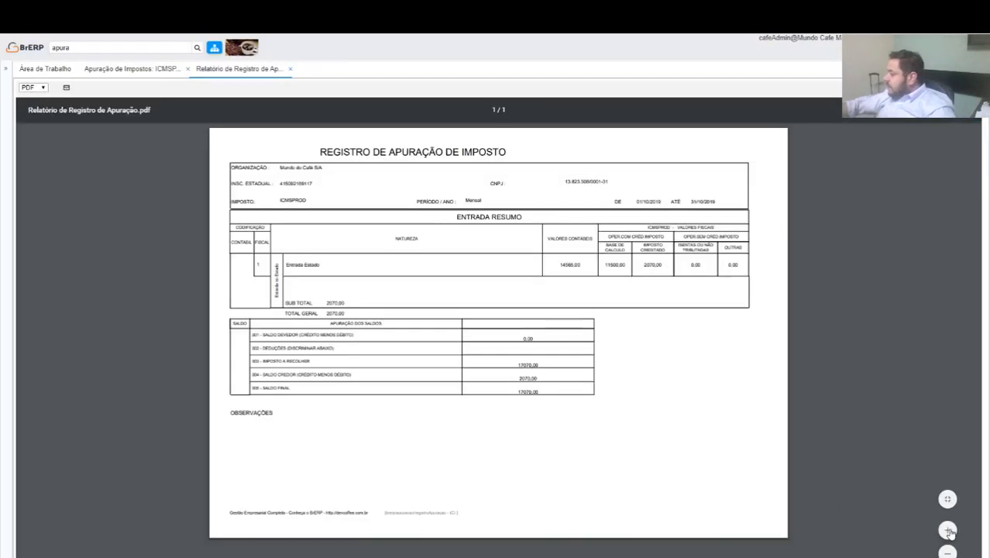
click(948, 530)
click(948, 531)
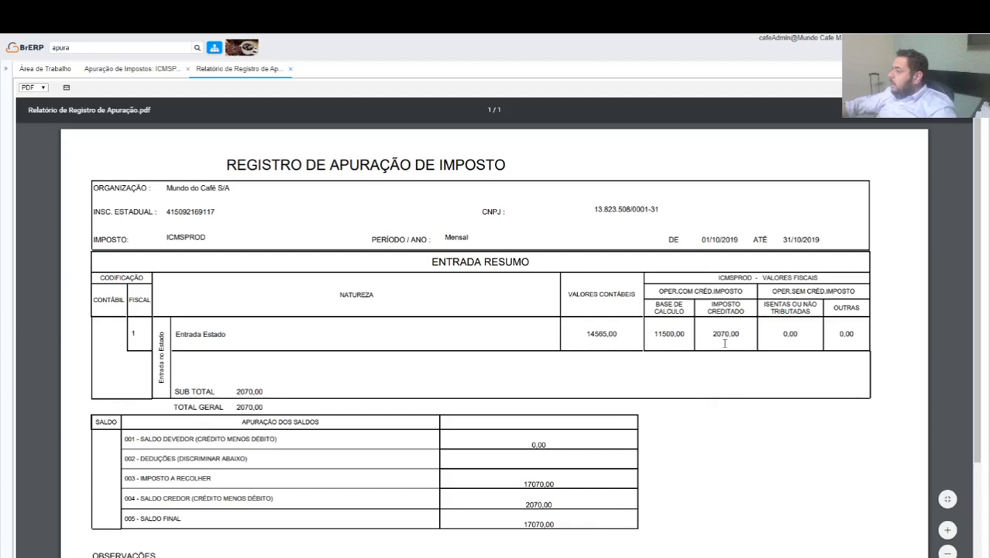
scroll(416, 426, down, 3)
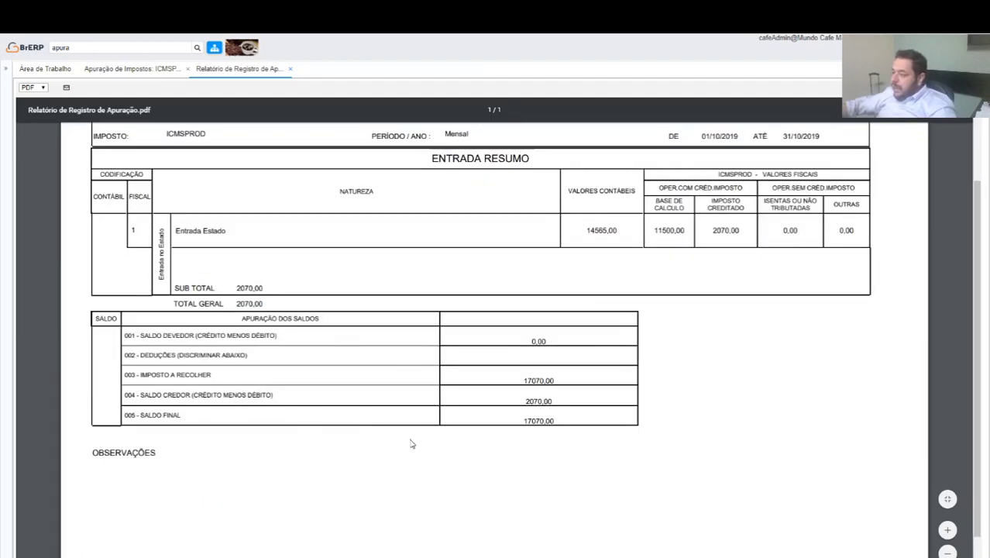
scroll(622, 382, up, 3)
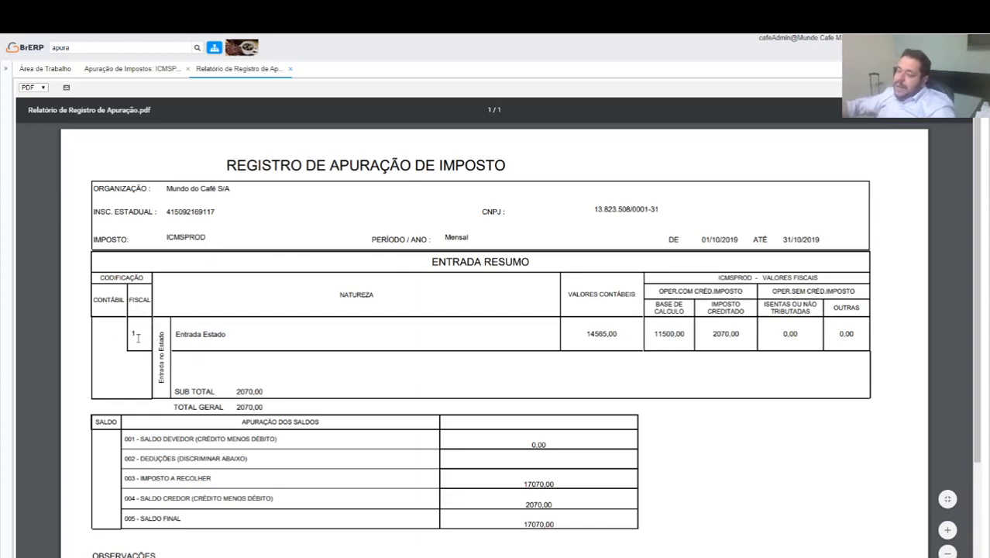
- Find the ICMS Classificação Fiscal record and examine the Grupo de Apuração settings in its Linhas de Classificação
click(137, 47)
text(c)
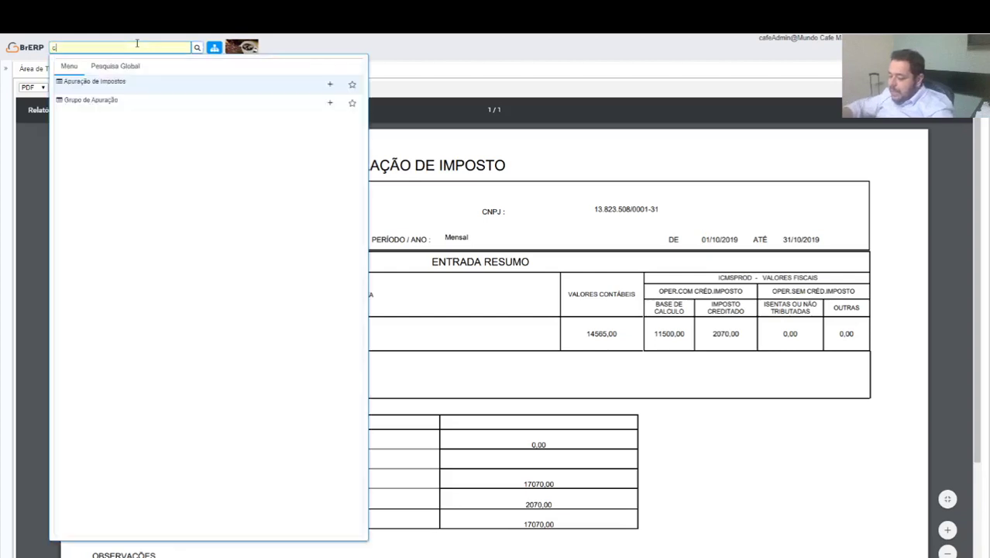
text(lassi)
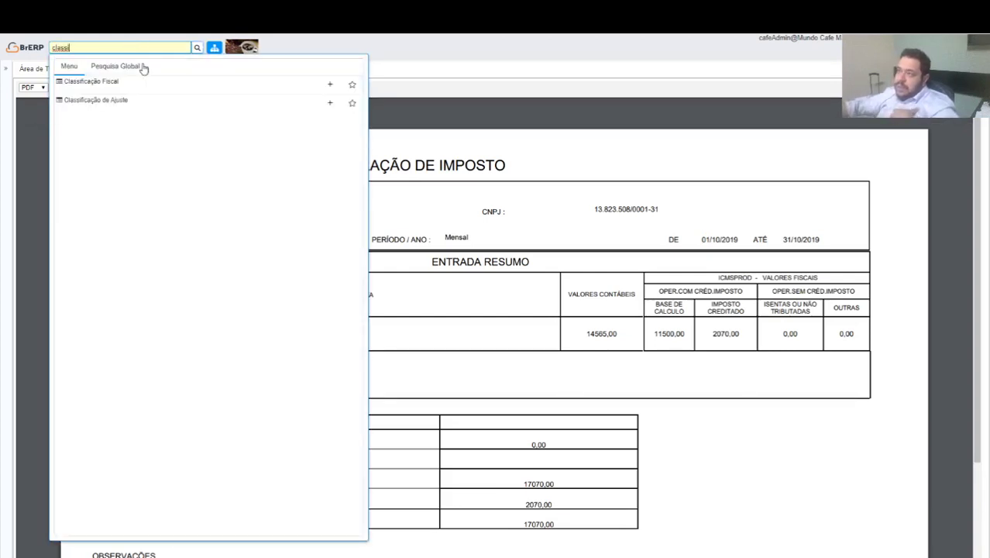
click(108, 83)
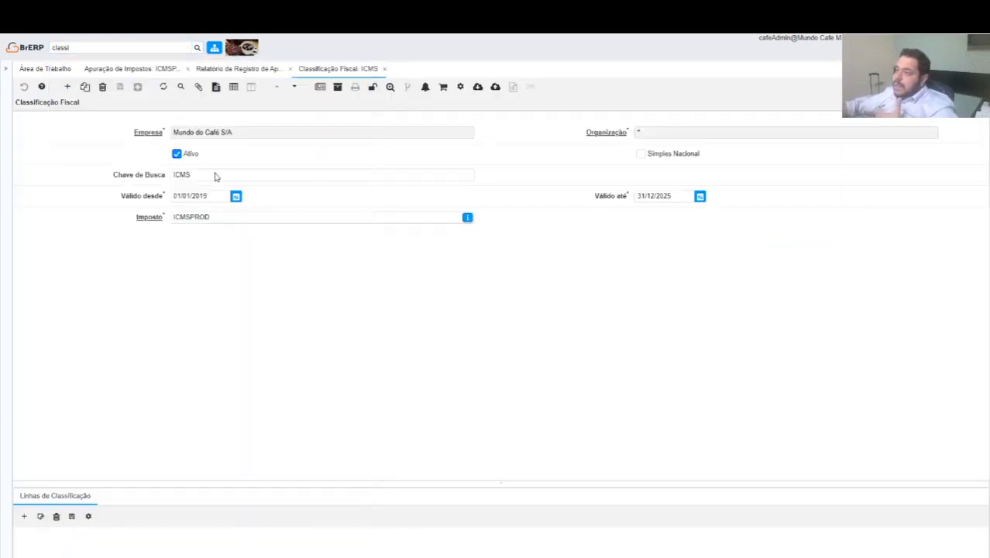
click(58, 497)
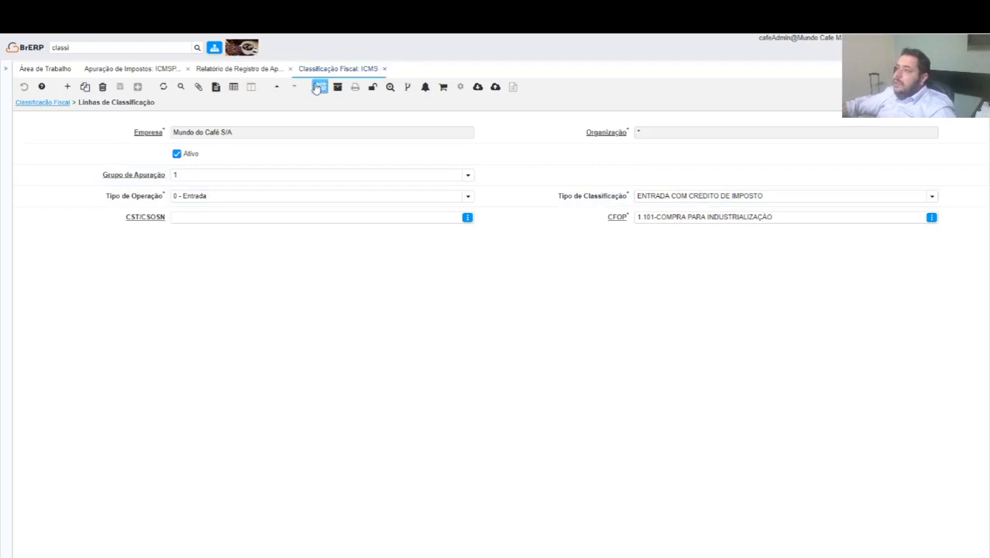
click(285, 70)
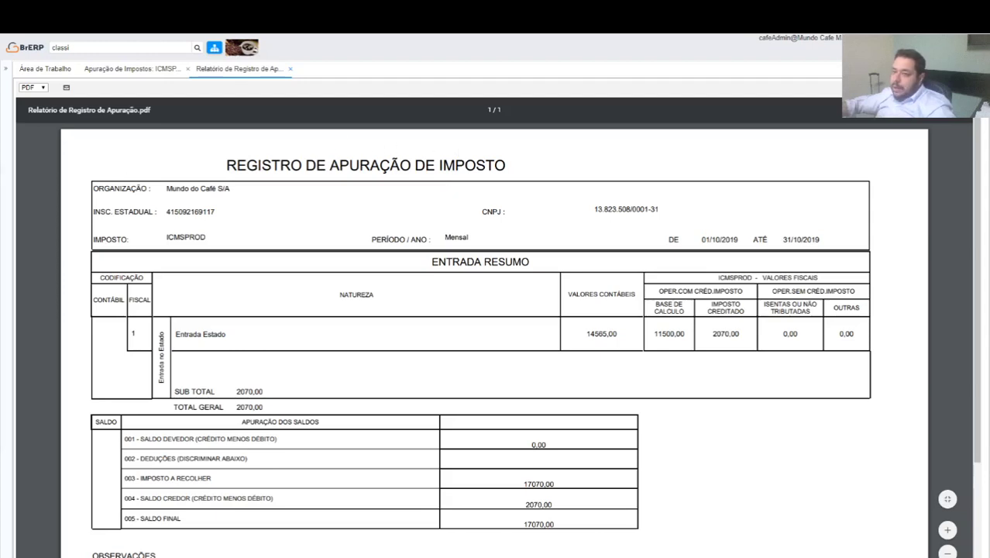
- Replace the open report with the assessment's Livro de Apuração, review the tax summary, and close it
click(289, 69)
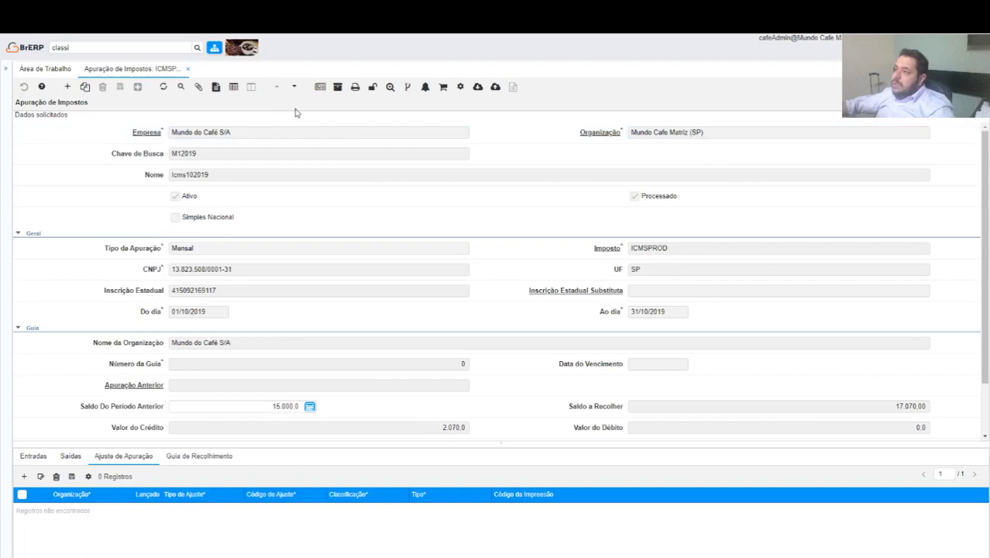
click(372, 86)
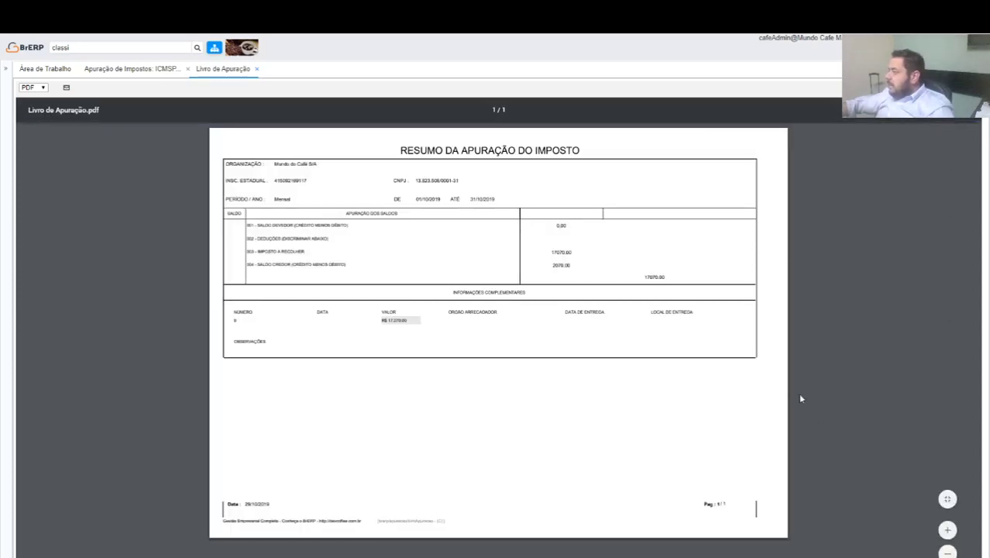
click(948, 530)
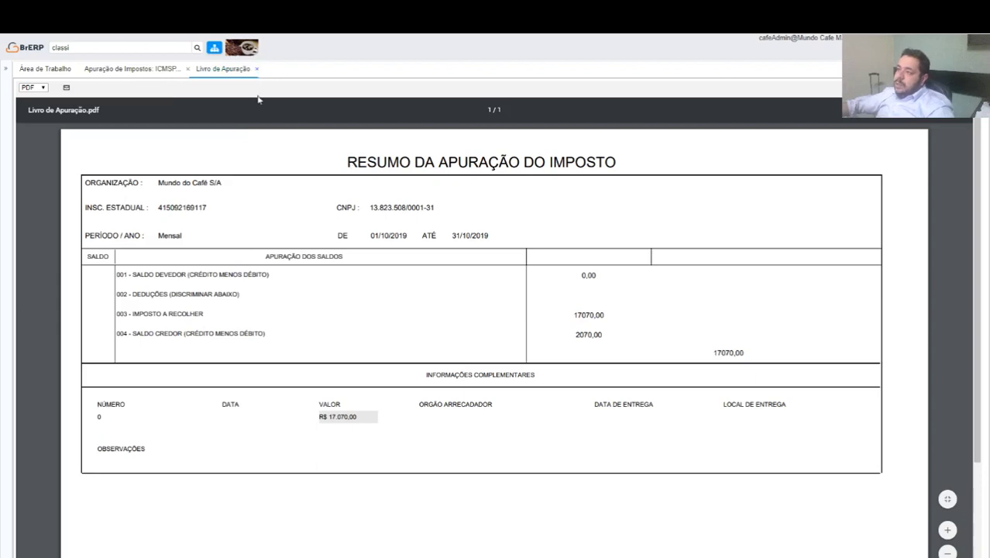
key(alt+x)
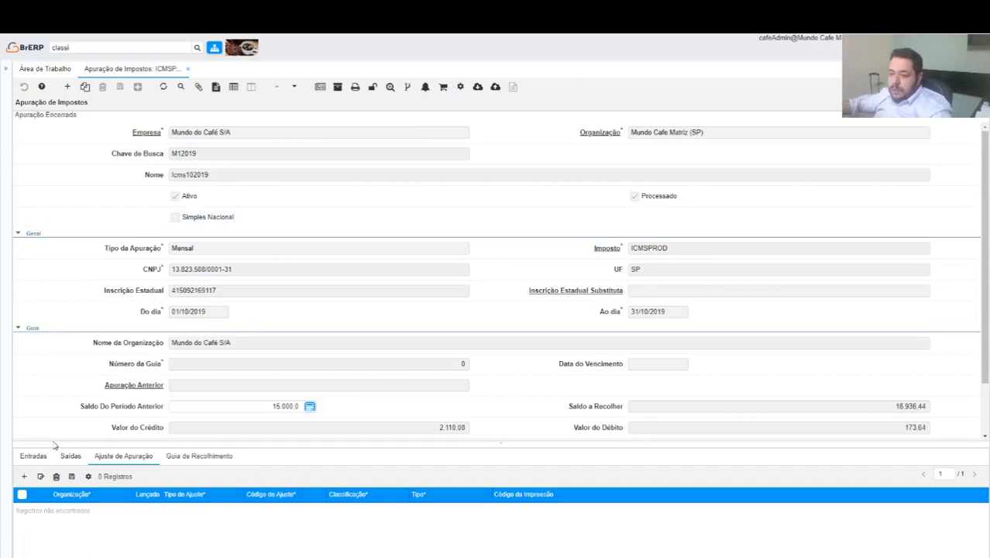
- Reactivate the closed Icms102019 assessment with the Reativar Apuração process
click(459, 87)
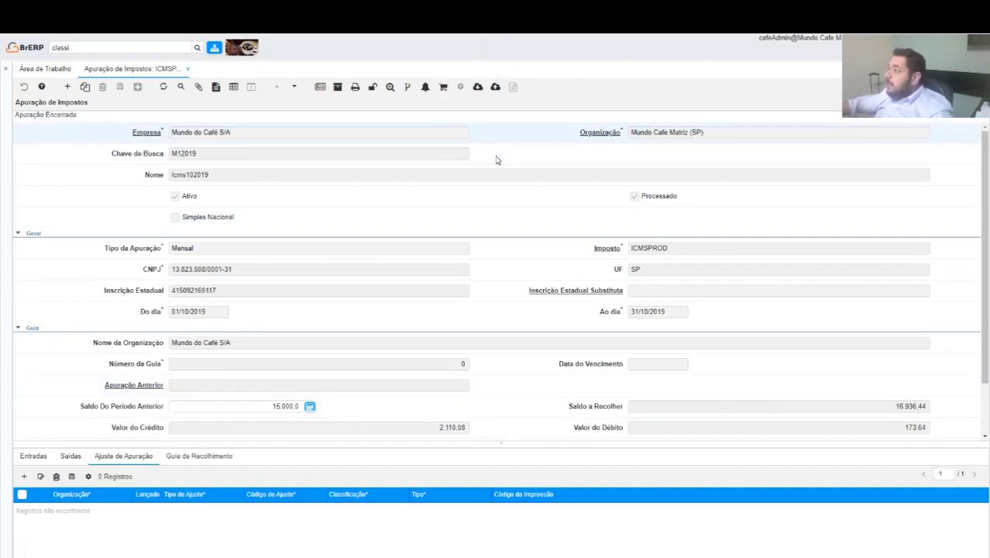
click(473, 114)
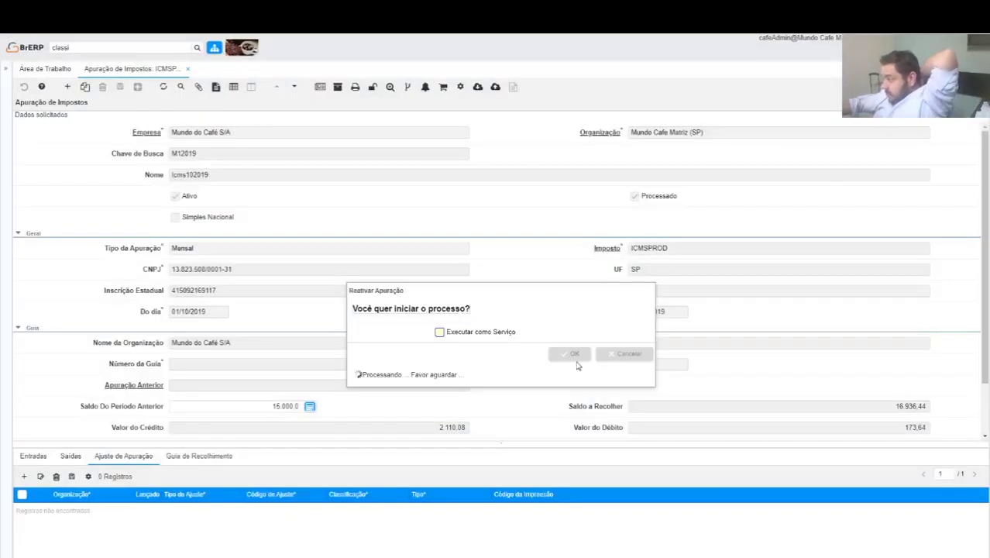
click(579, 350)
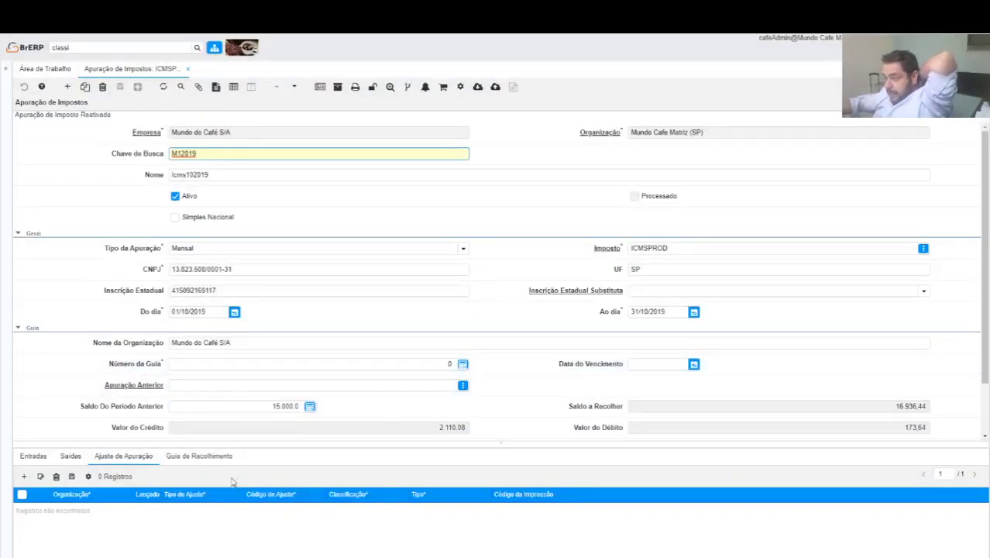
- Set the assessment's Do dia start date to 01/09/2019
click(232, 406)
double_click(212, 311)
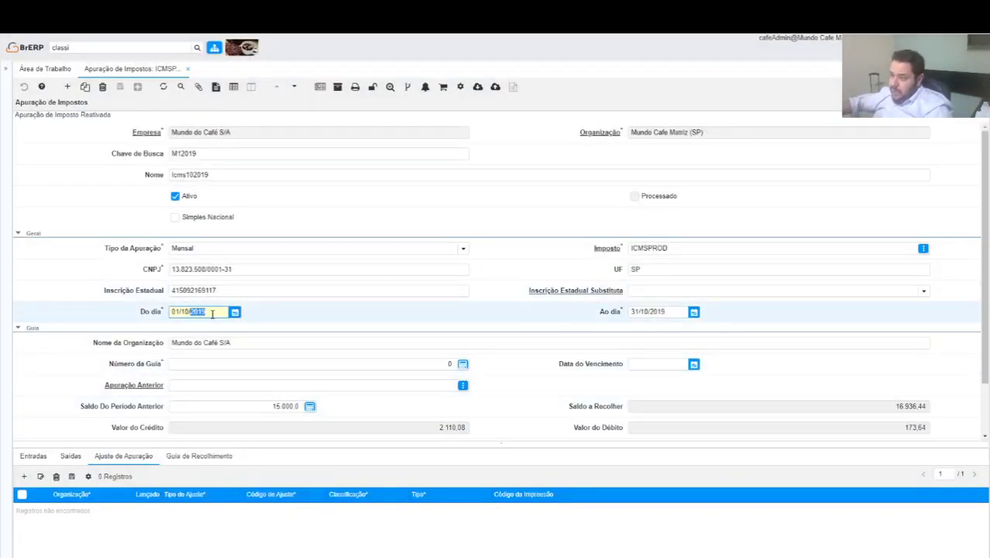
click(211, 313)
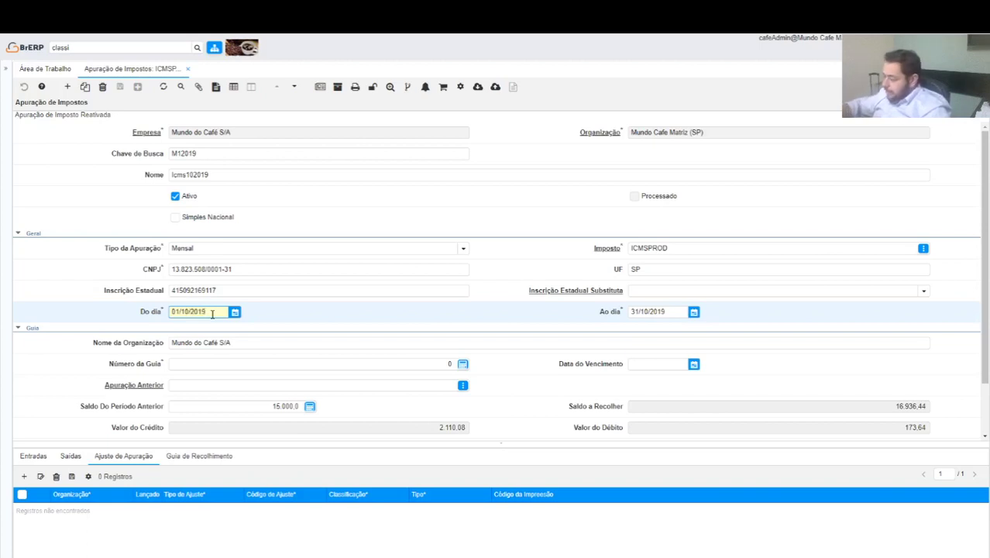
key(ctrl+a)
text(01)
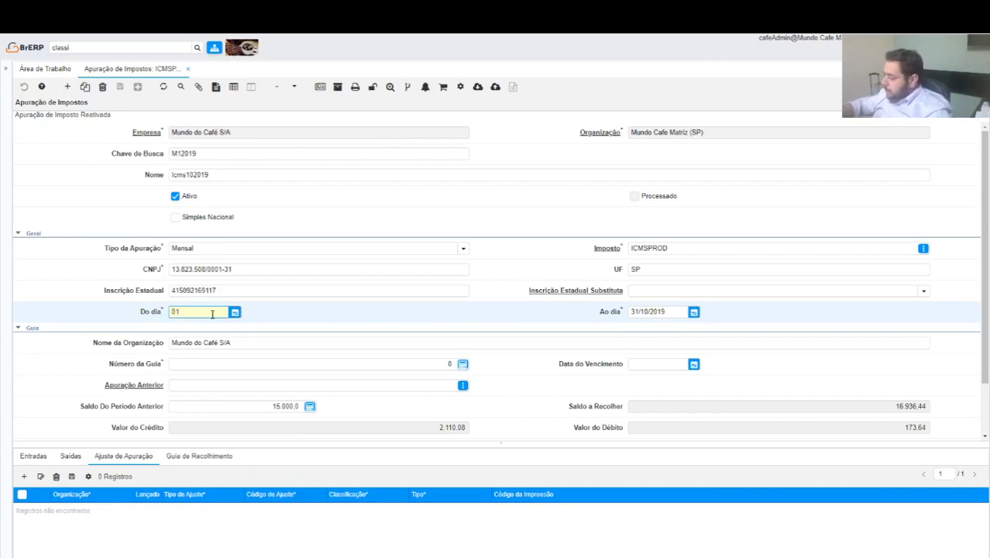
text(/09/2019)
key(Tab)
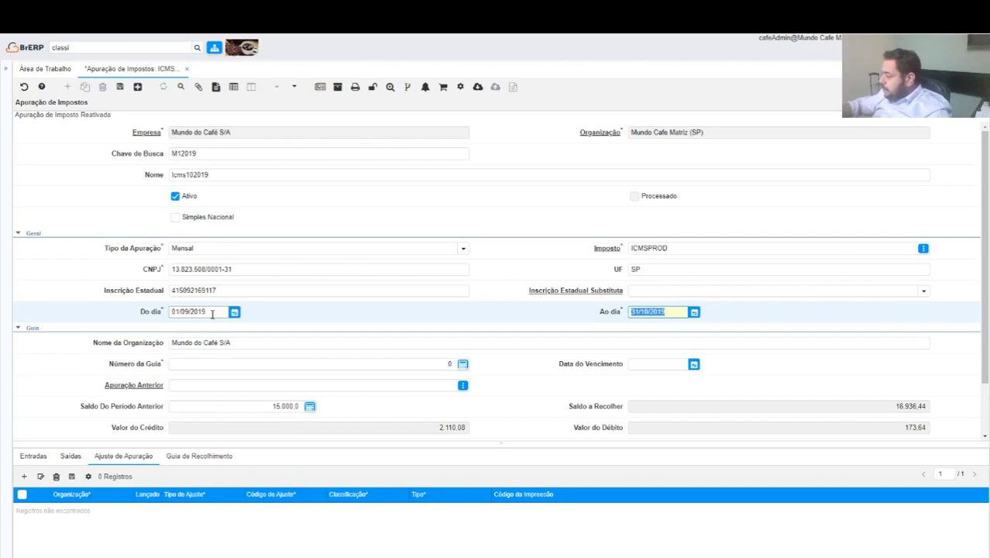
text(3109)
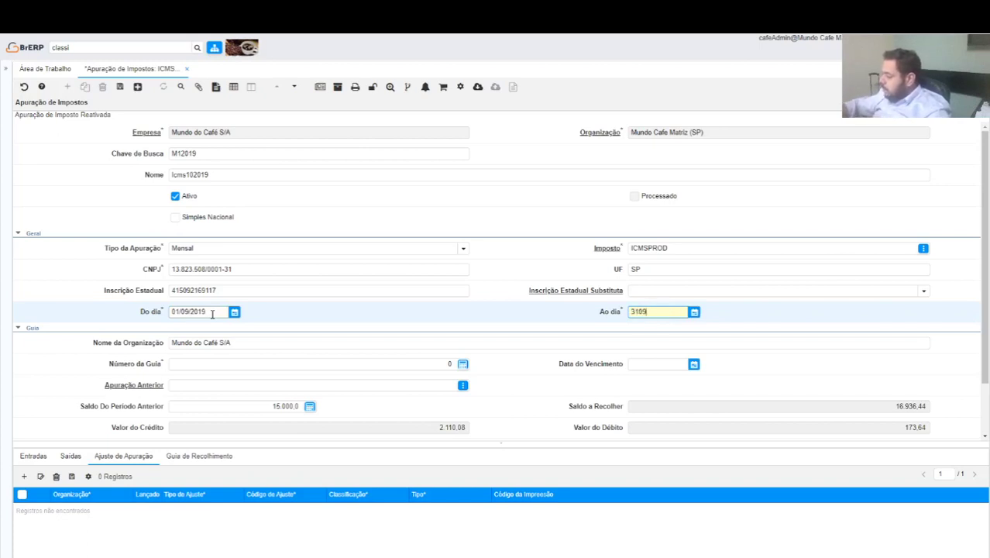
text(2019)
key(Tab)
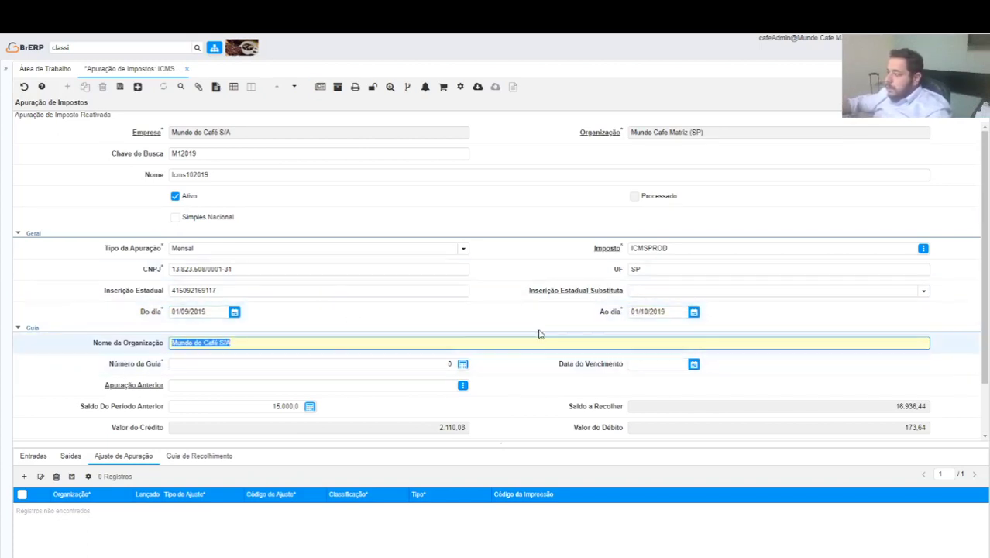
- Set the assessment's Ao dia end date to 30/09/2019 and save the record
click(668, 311)
text(30092019)
key(Tab)
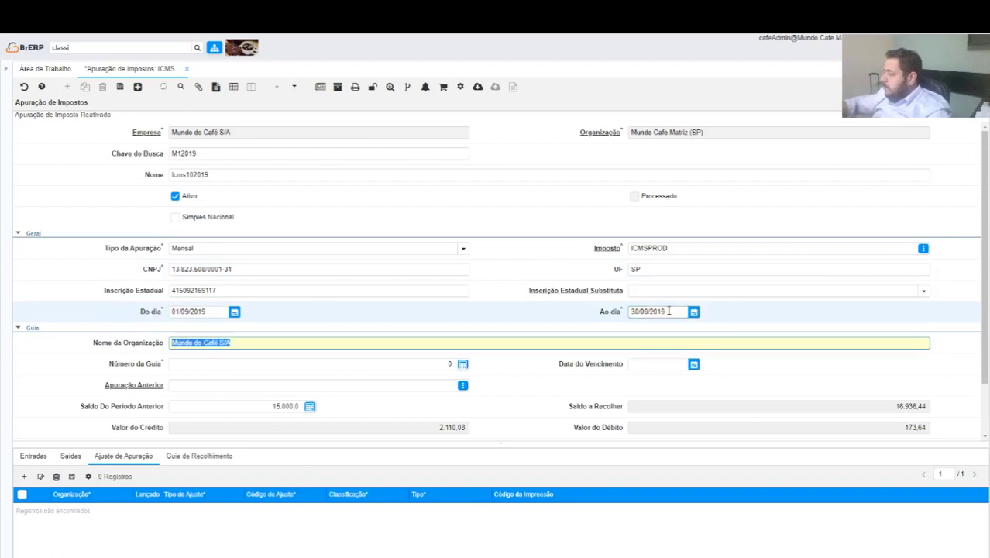
click(122, 86)
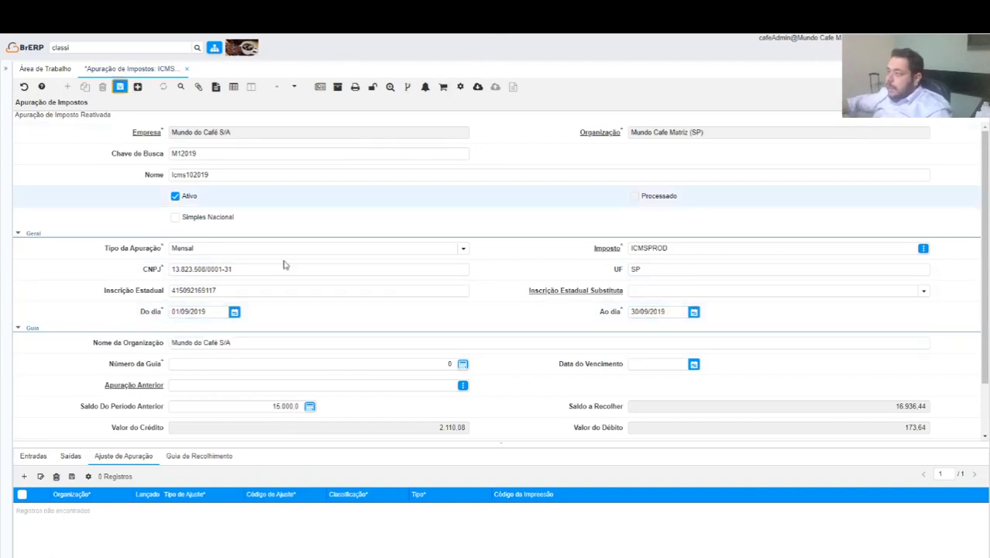
scroll(351, 391, down, 2)
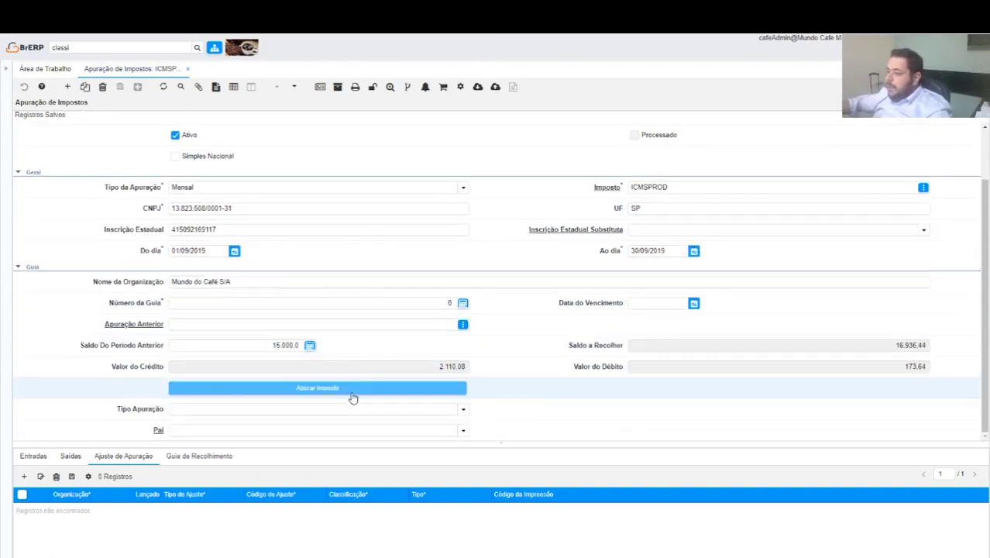
- Run Apurar Imposto for September 2019 with the option to delete existing records enabled
click(354, 391)
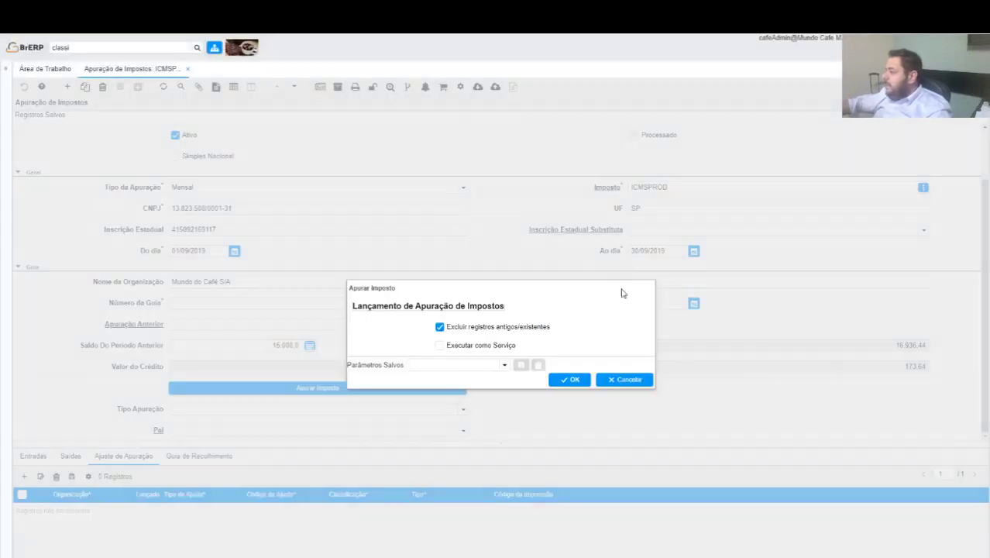
click(573, 379)
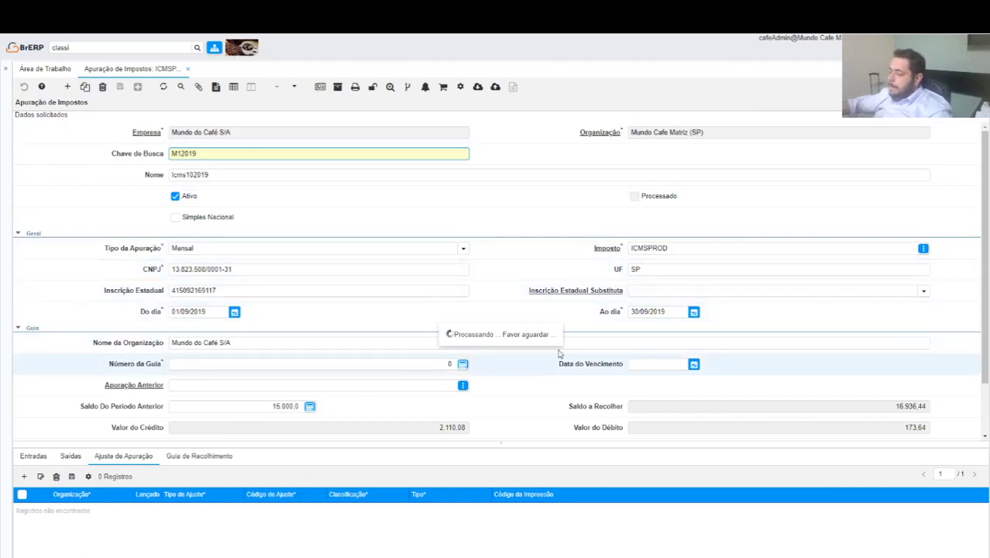
scroll(177, 438, down, 1)
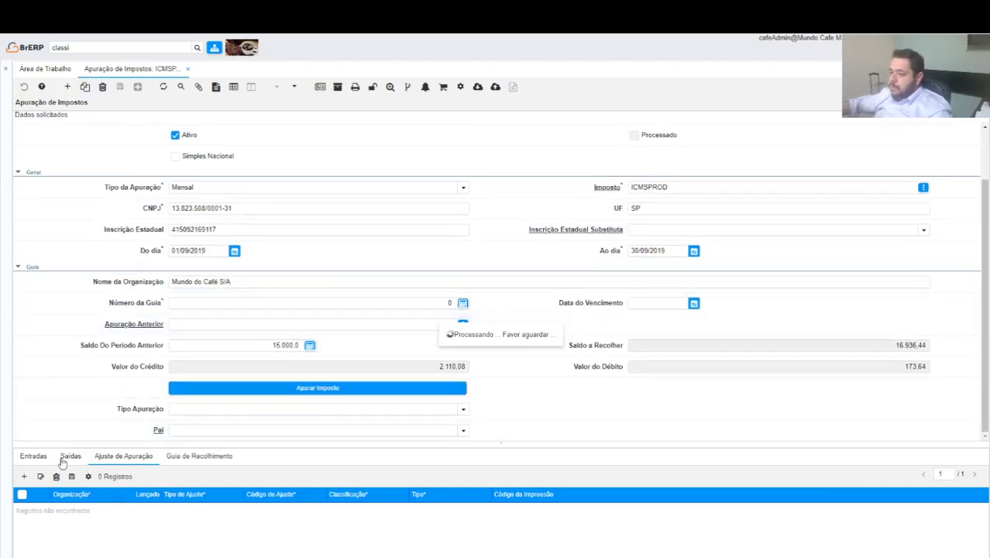
- Review the assessment's Entradas lines, credit and debit totals, and Saídas lines
click(34, 455)
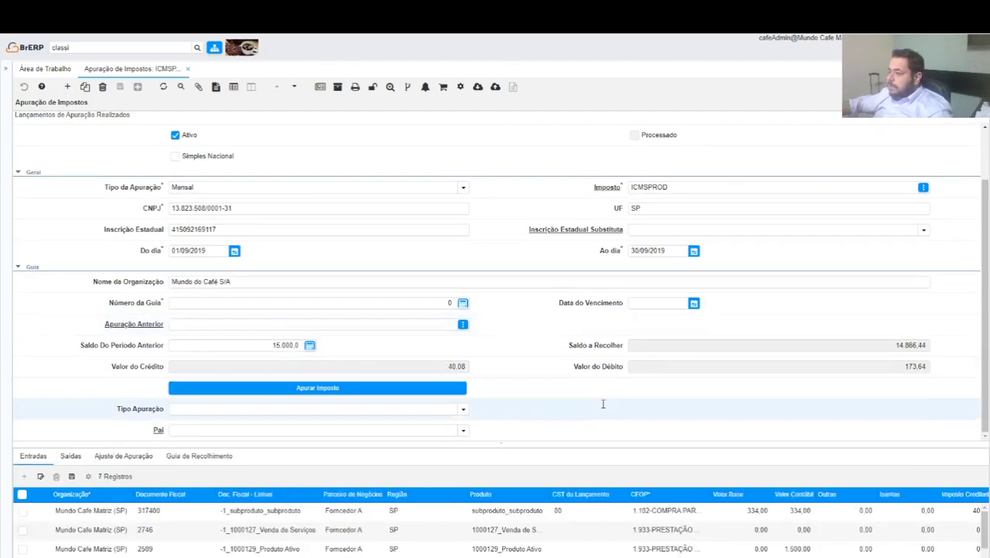
scroll(465, 325, up, 1)
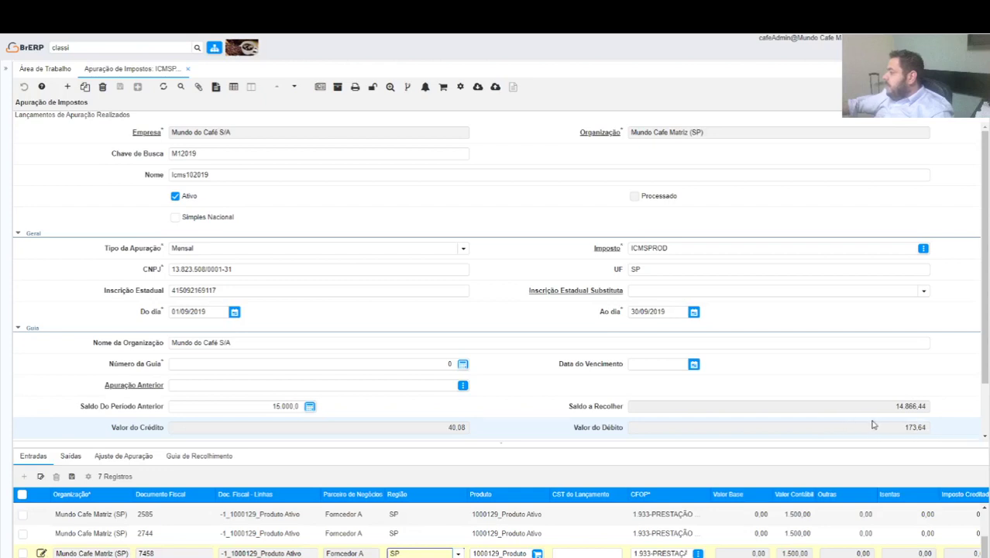
click(71, 456)
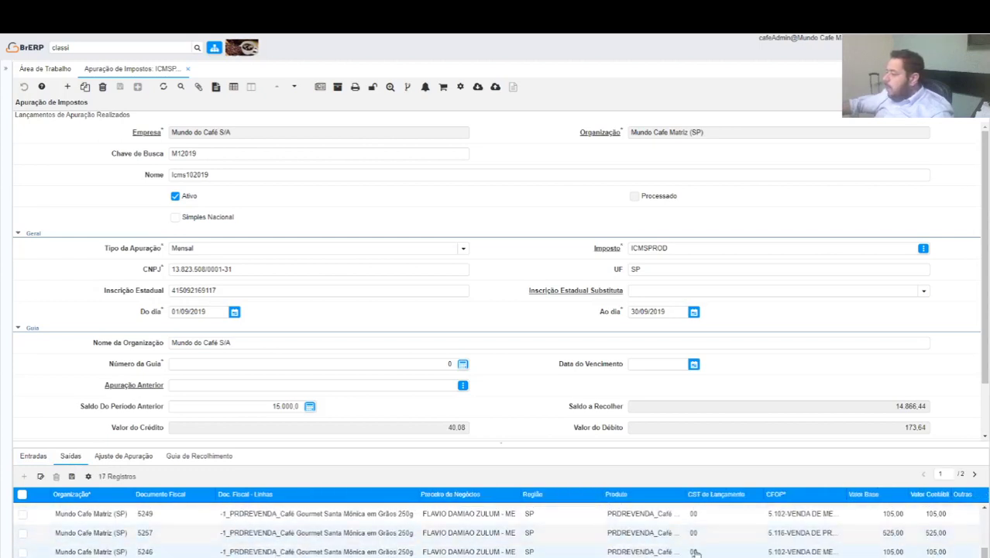
scroll(775, 542, down, 1)
scroll(825, 554, up, 2)
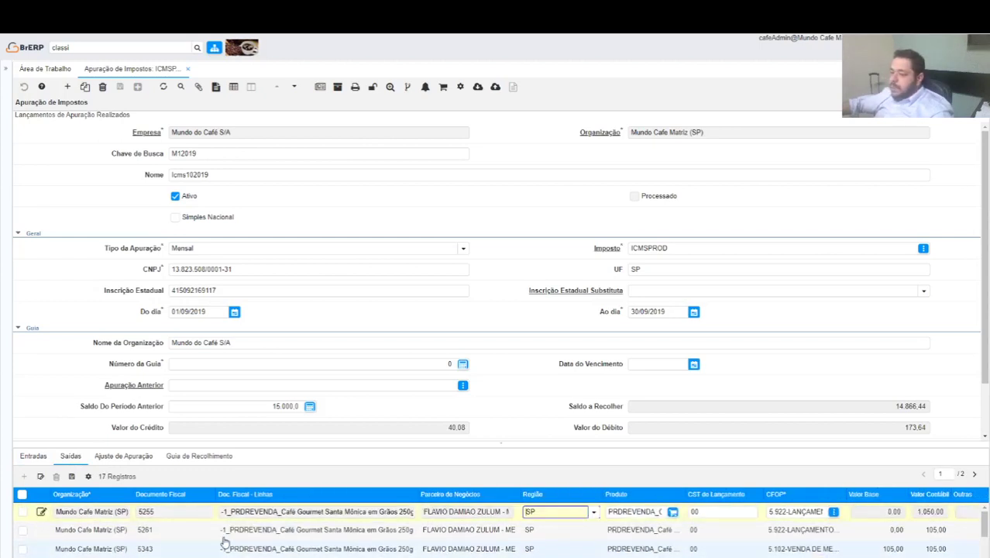
- Open the Saídas record for fiscal document 5255 and generate the COF_C_TaxDetermination_Line report for all lines
click(68, 460)
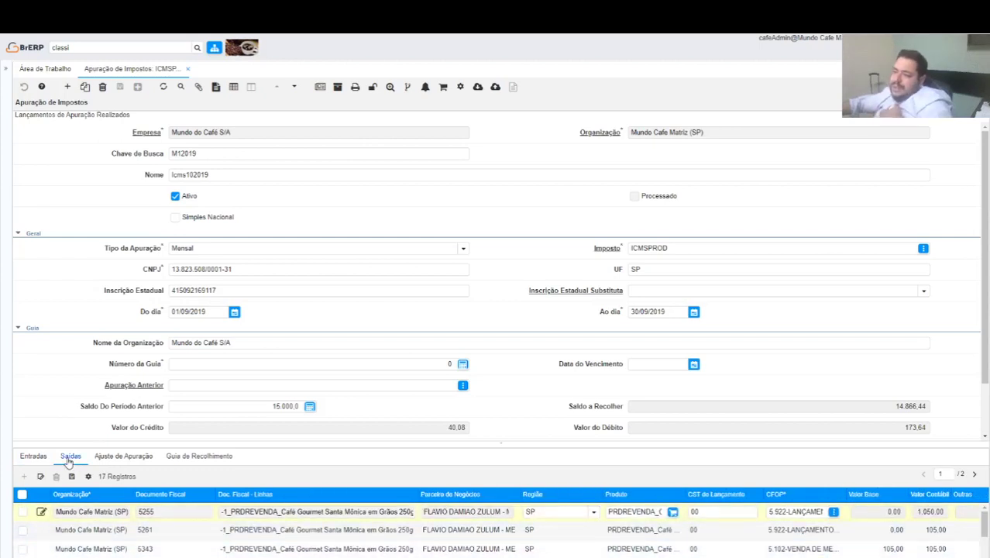
click(69, 461)
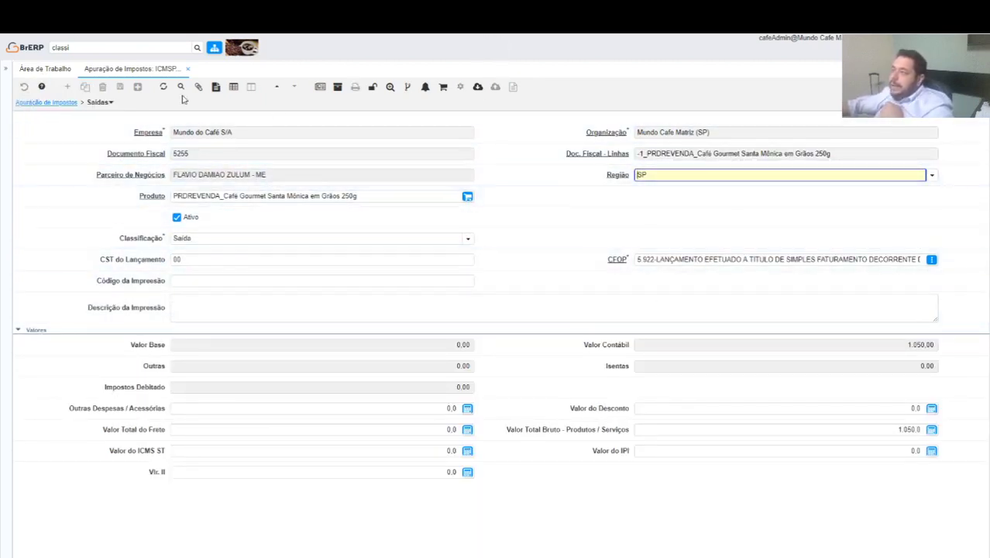
click(321, 89)
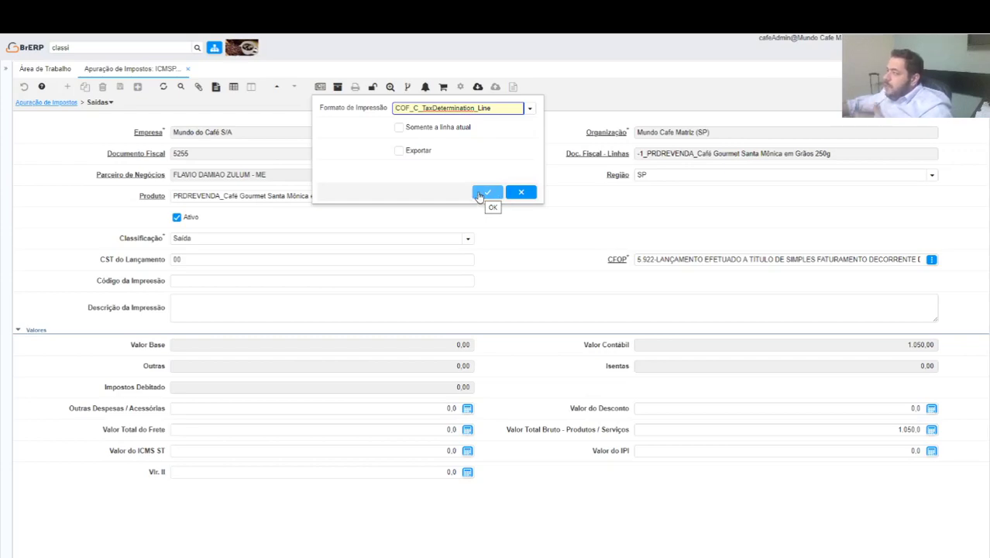
click(482, 194)
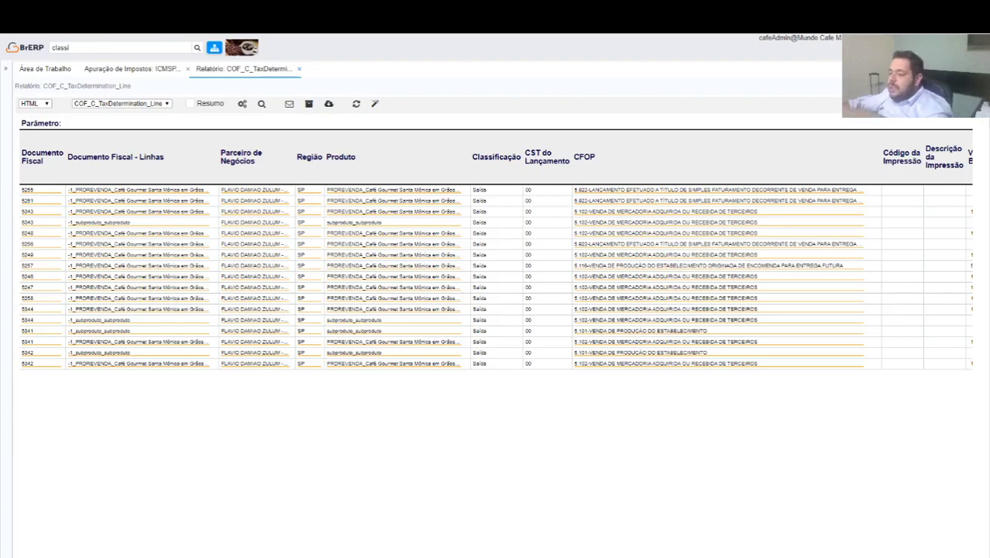
scroll(492, 271, right, 6)
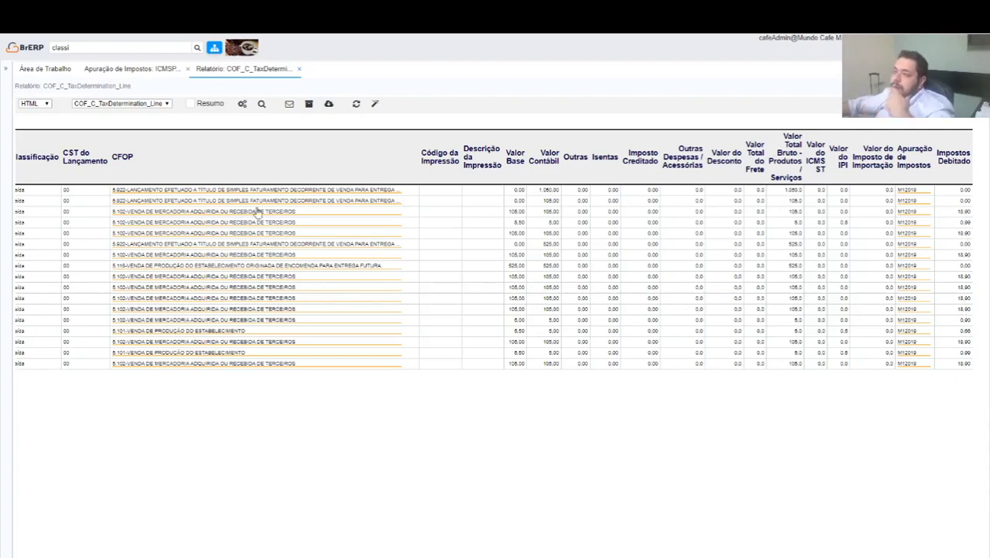
- Customize the report format so that CFOP is the only displayed field, and check the field order
click(375, 104)
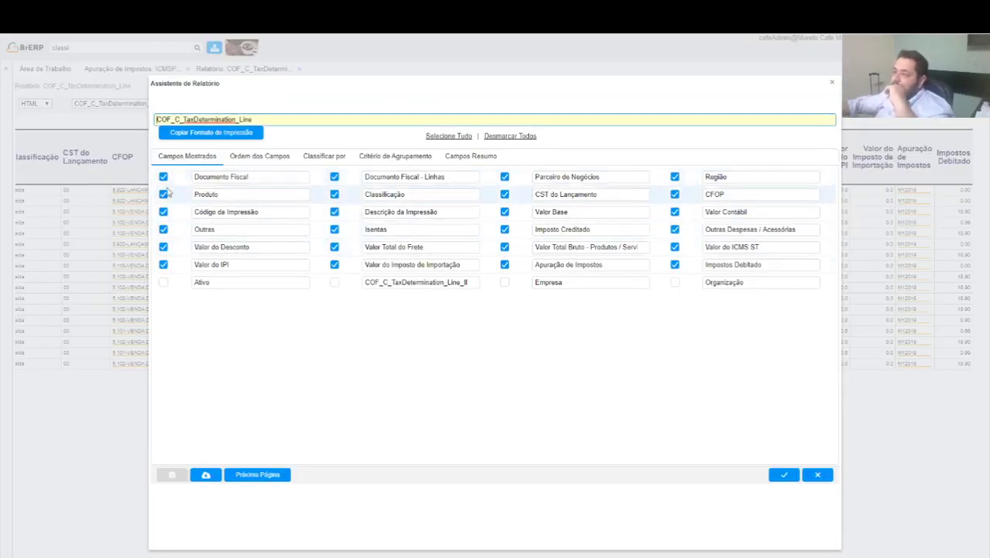
click(511, 135)
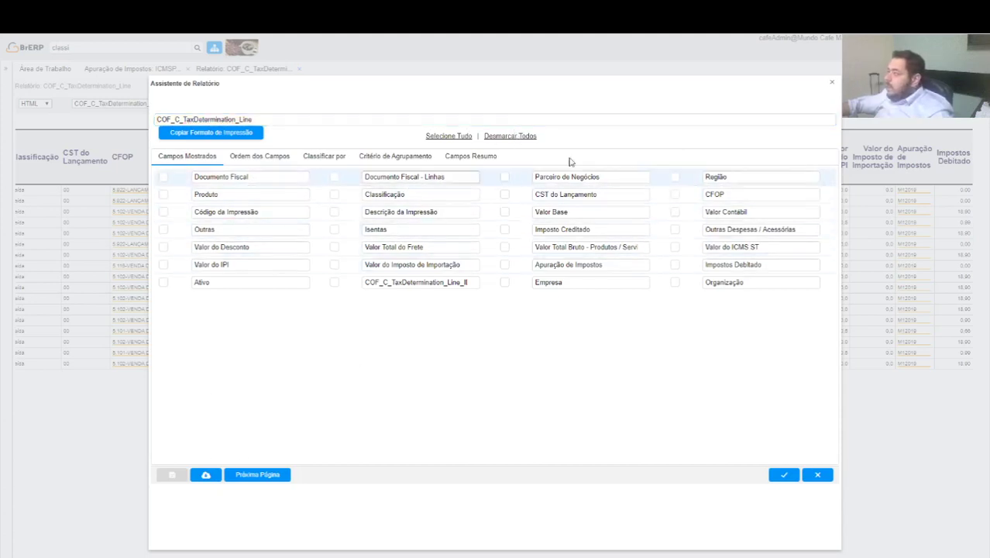
click(675, 194)
click(260, 158)
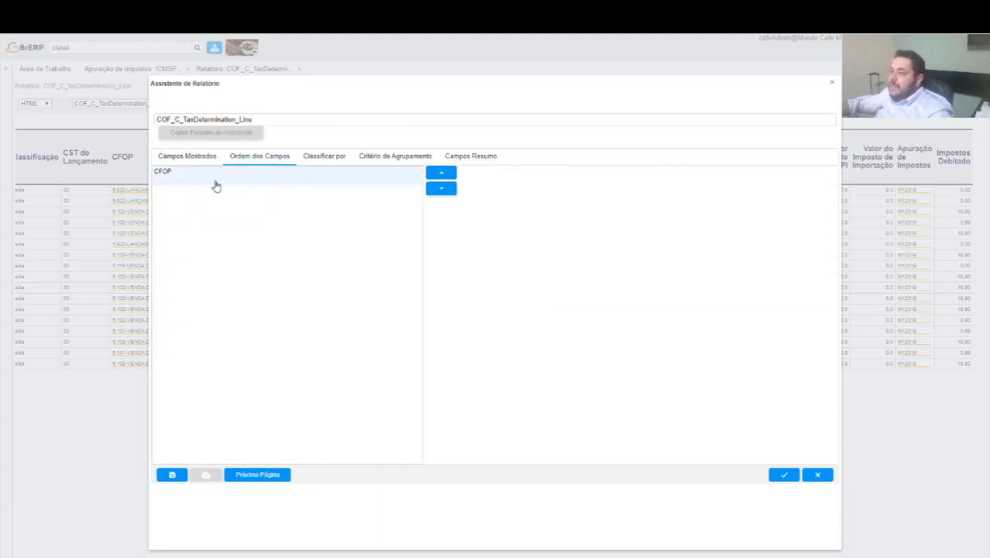
- Sort the report lines by CFOP in ascending order and look through the grouping and summary settings
click(398, 157)
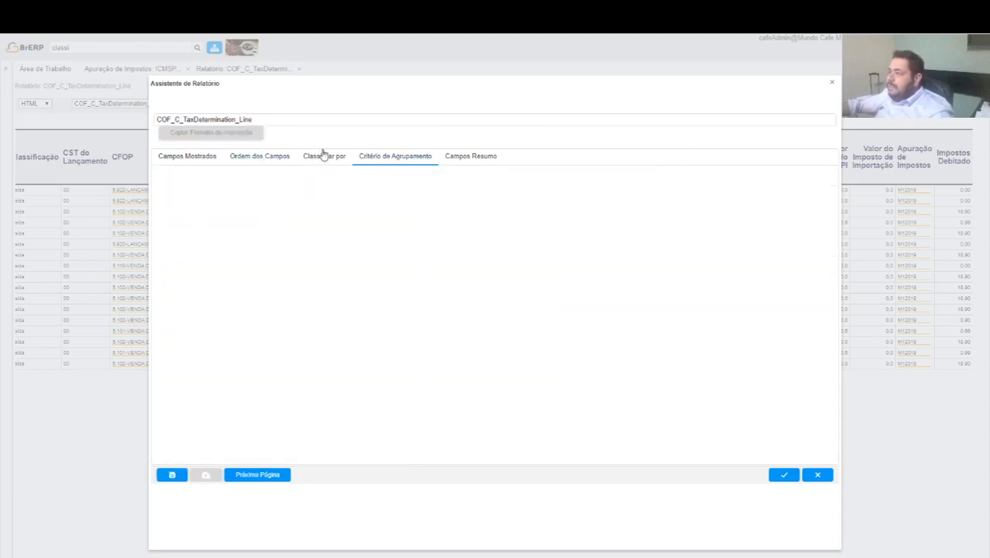
click(324, 156)
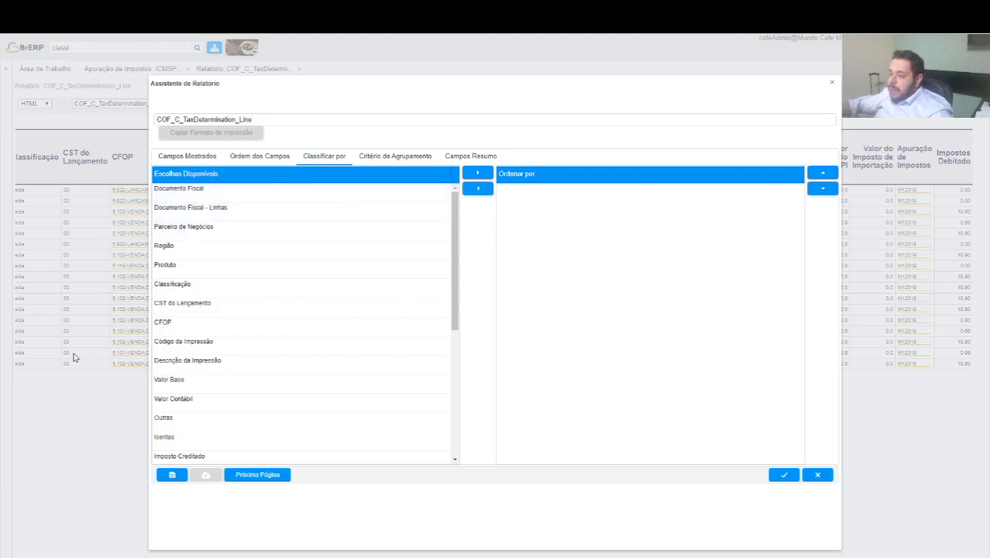
click(223, 322)
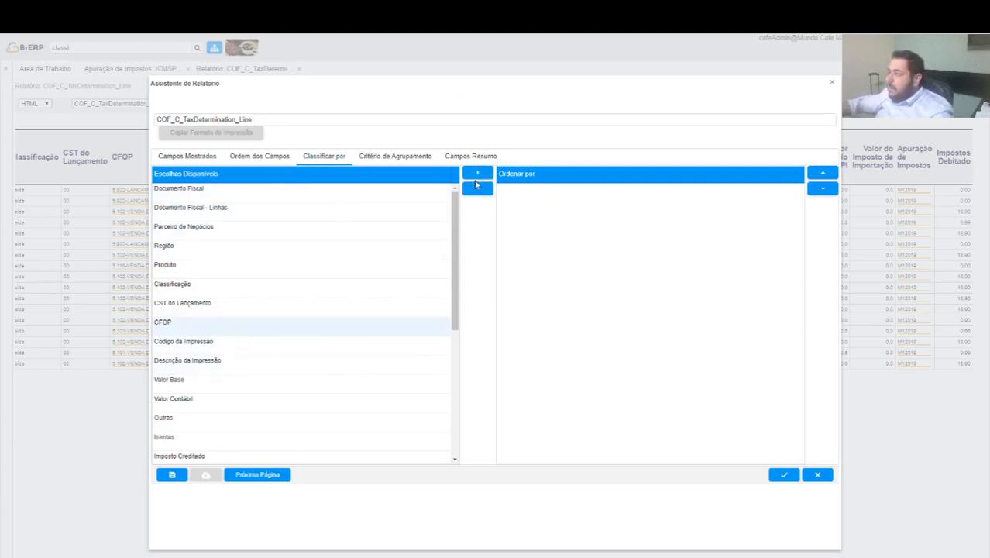
click(410, 158)
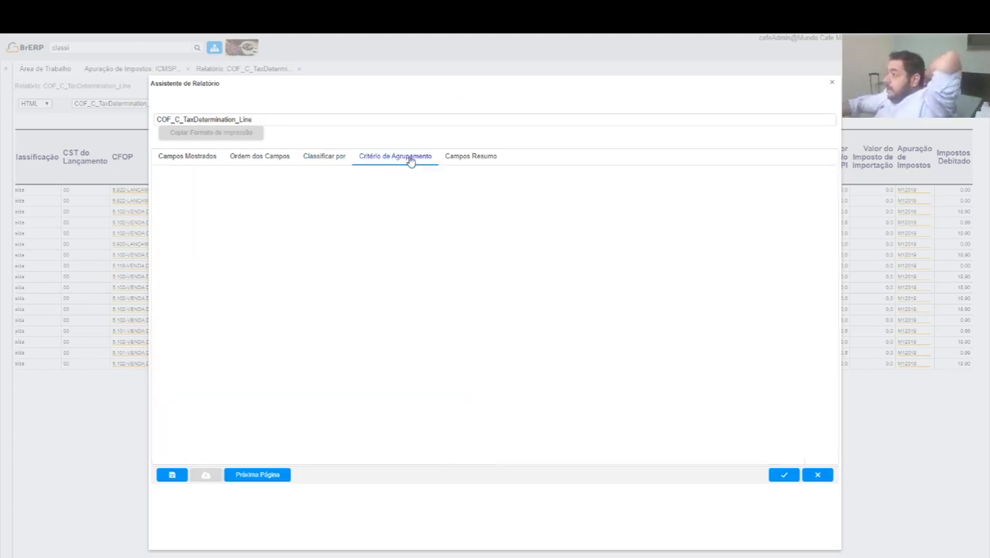
click(460, 156)
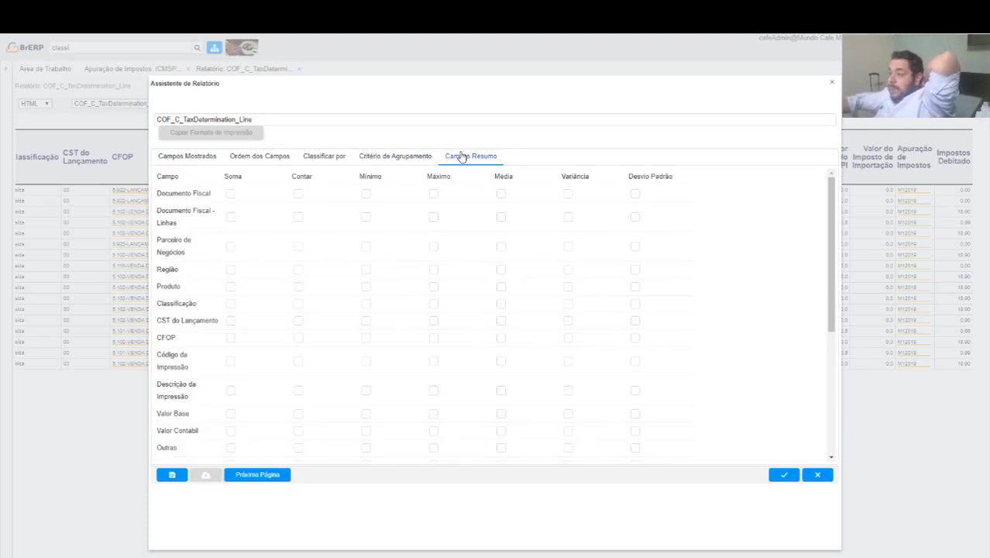
click(409, 158)
click(318, 158)
click(262, 158)
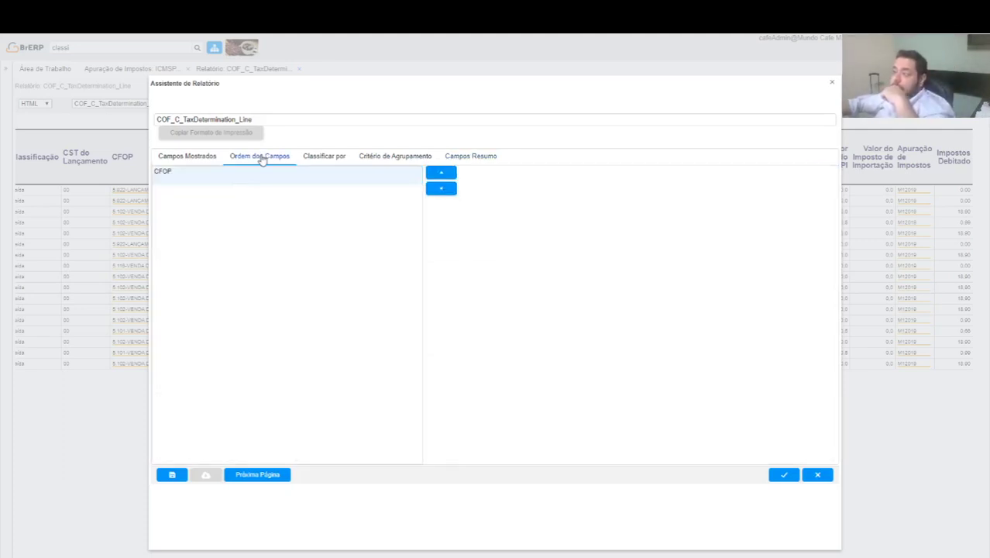
- Add the Valor Total Bruto - Produtos / Serviços and Impostos Debitado fields to the report's displayed fields
click(195, 158)
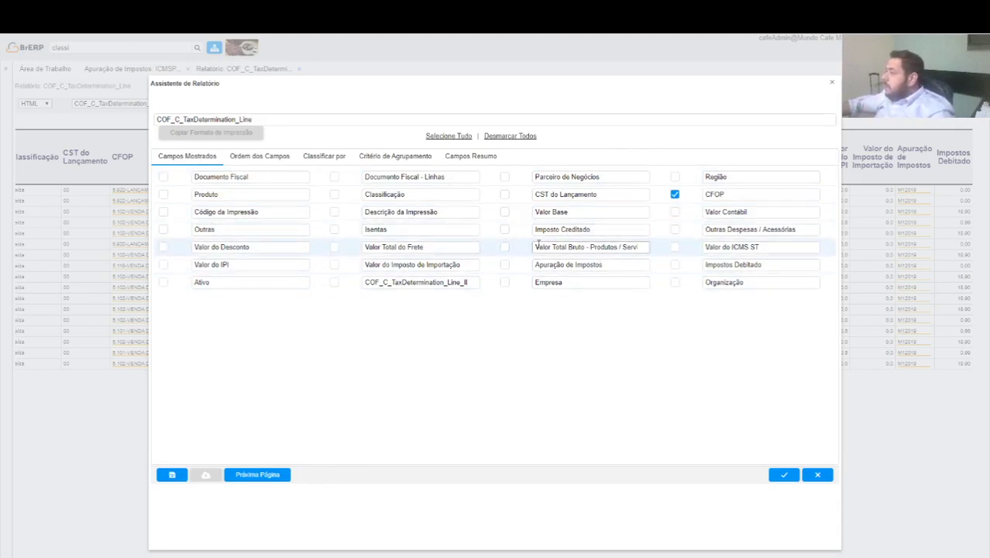
click(504, 247)
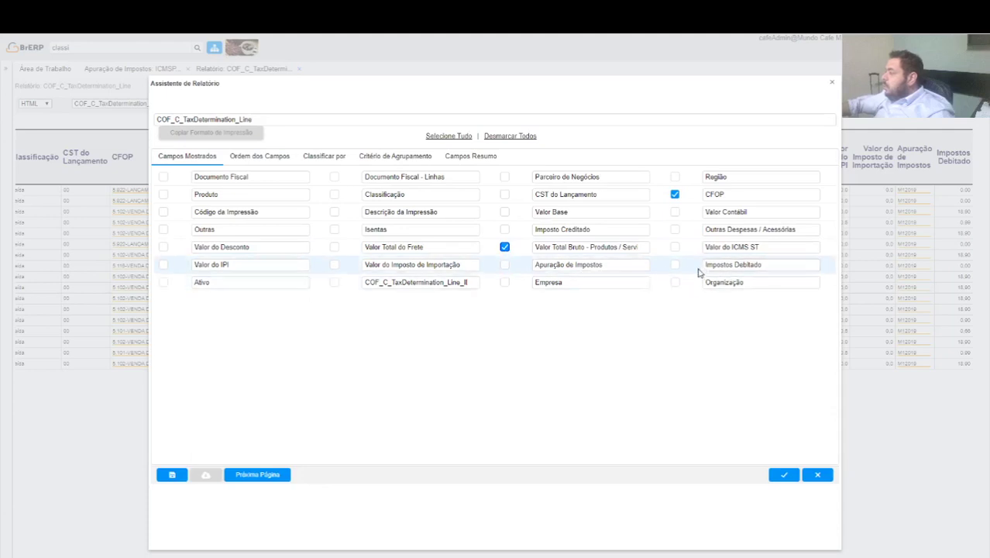
click(674, 265)
- Enable Soma totals for Valor Total Bruto - Produtos / Serviços and Impostos Debitado, and apply the report format
click(457, 157)
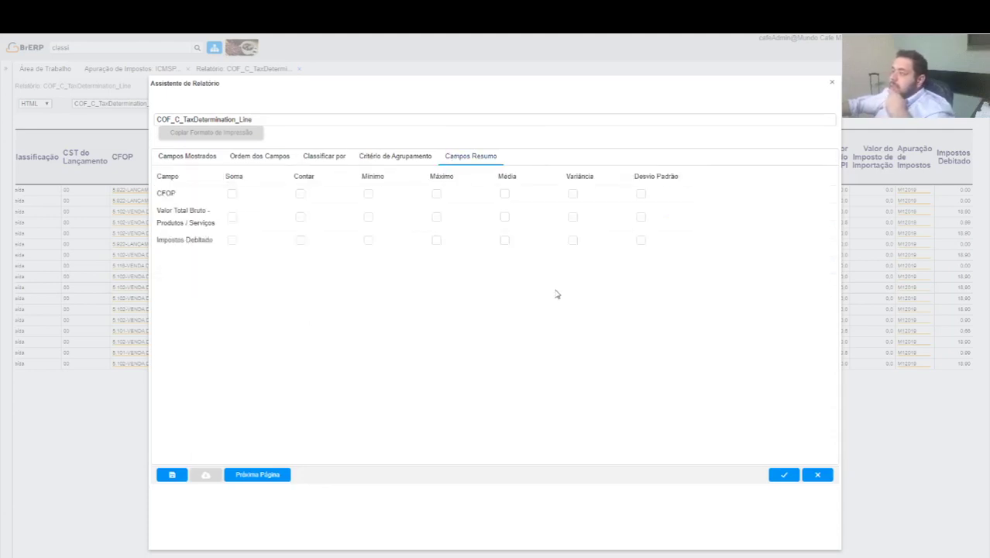
click(232, 216)
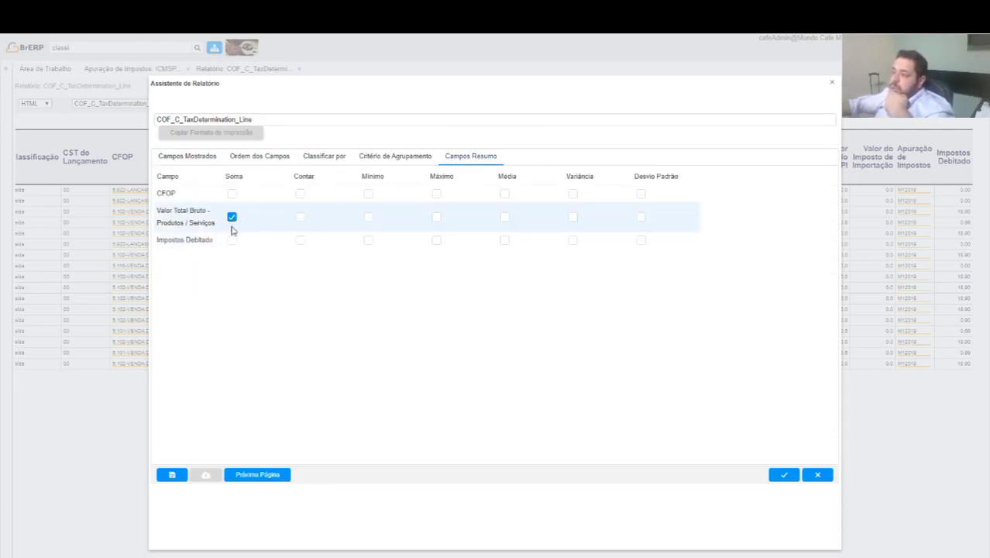
click(231, 240)
click(779, 474)
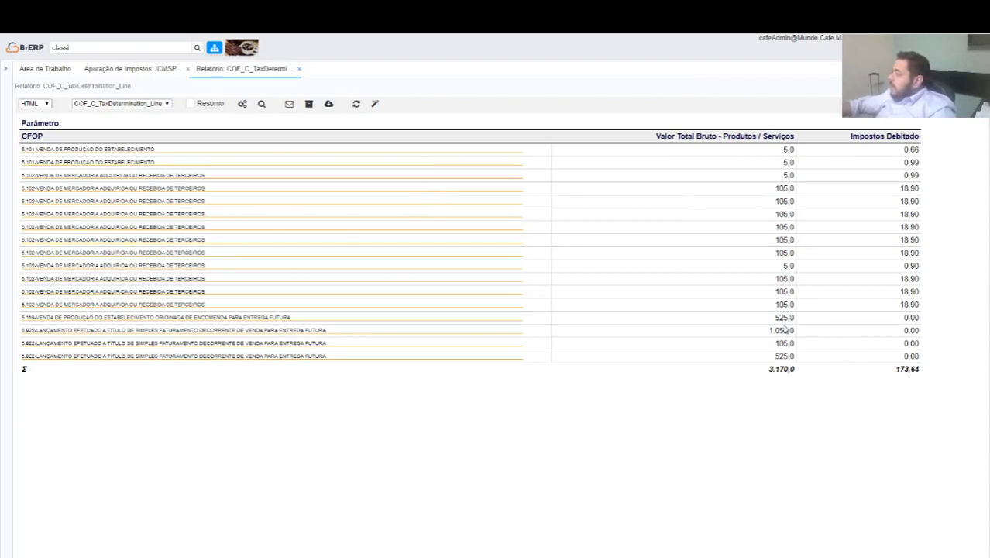
- Group the report by CFOP and reduce it to the Resumo view with only the subtotals
click(375, 104)
click(249, 156)
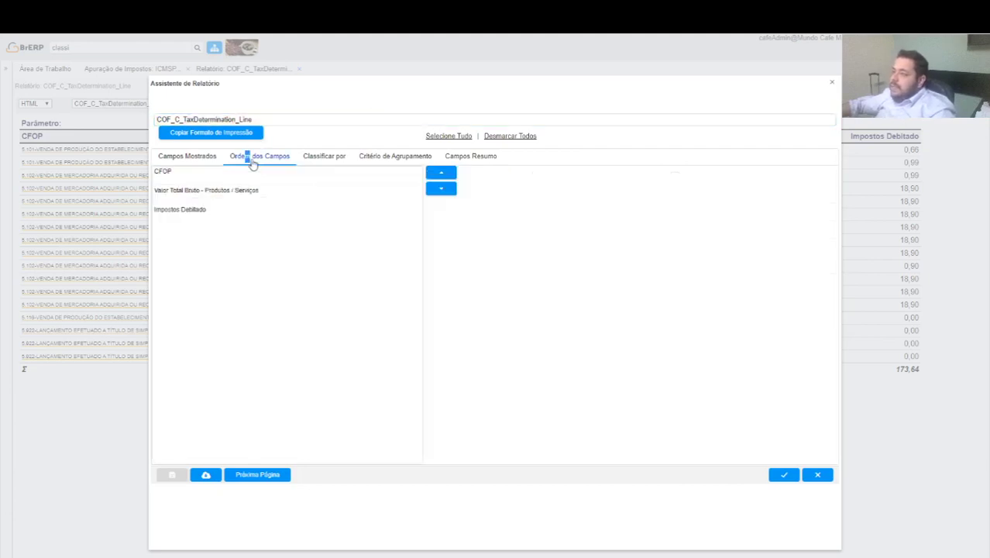
click(324, 156)
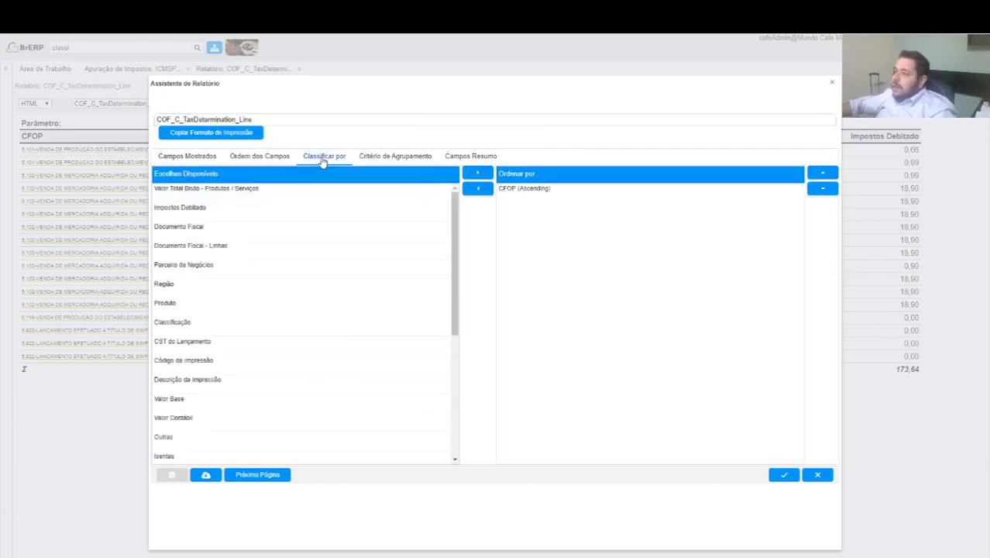
click(391, 159)
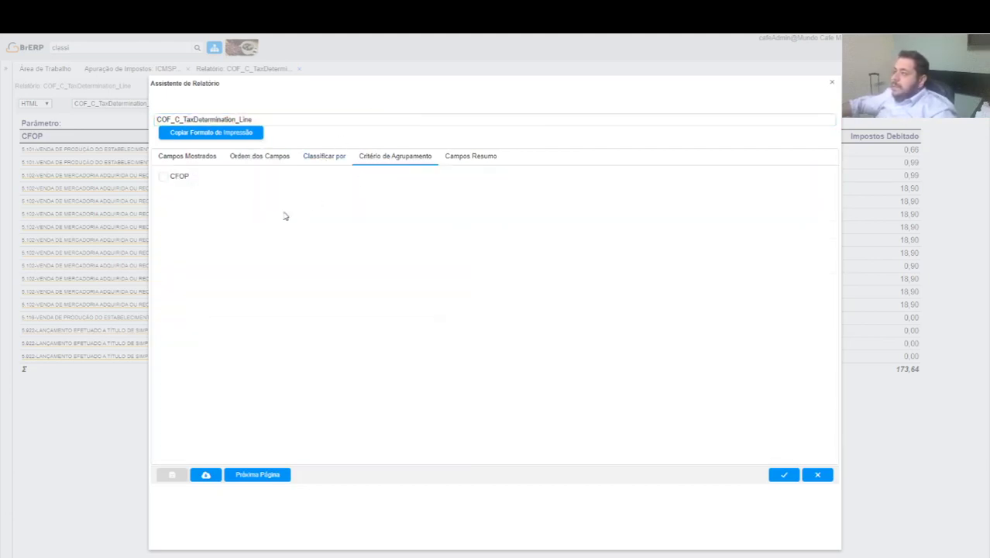
click(164, 178)
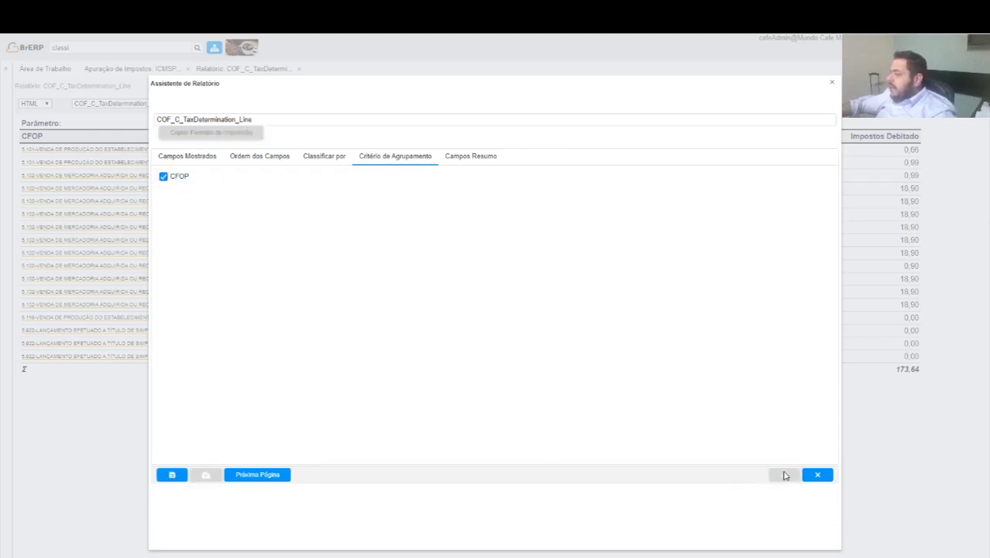
click(777, 472)
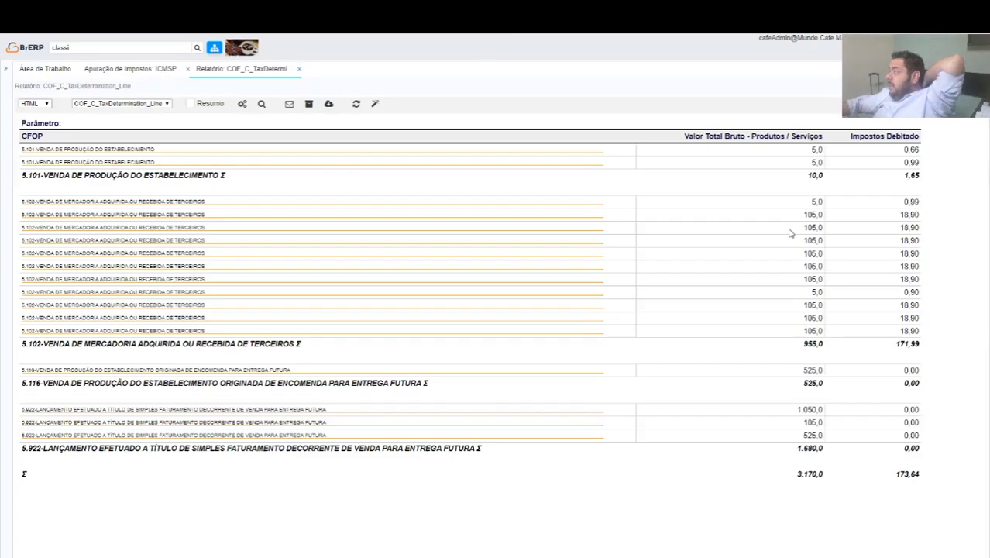
click(191, 104)
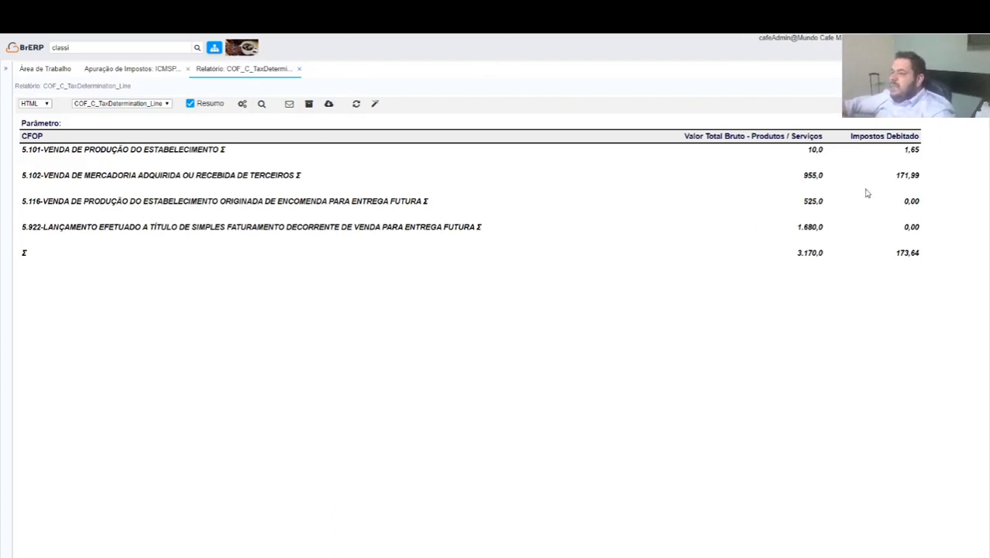
- Close the CFOP summary report, return to the parent Apuração de Impostos record and run Completar Apuração on it
click(301, 70)
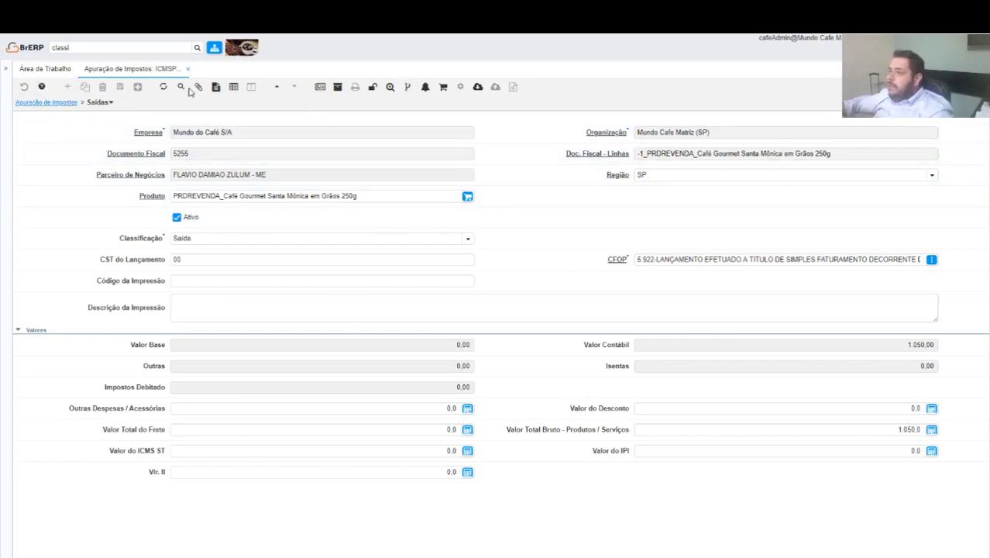
click(276, 87)
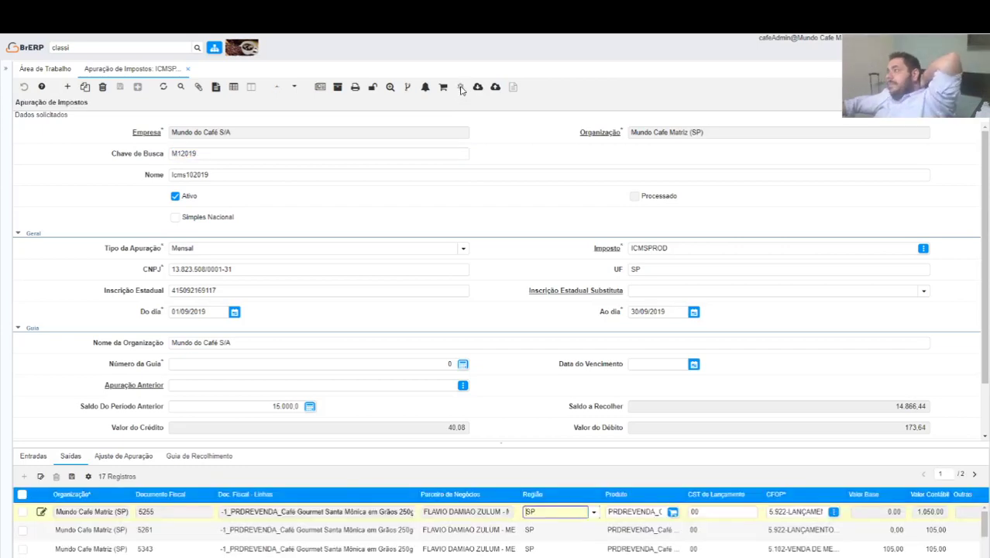
click(461, 88)
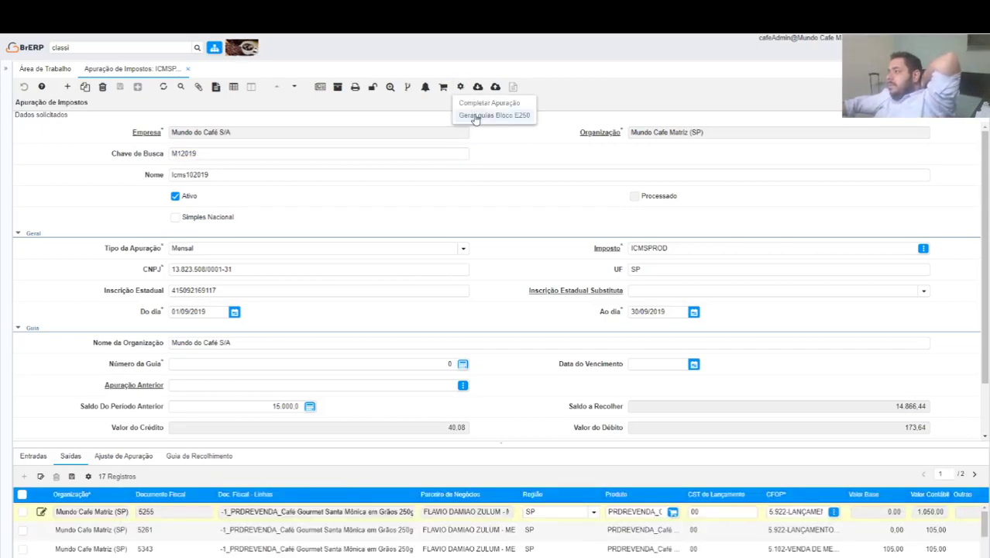
click(484, 103)
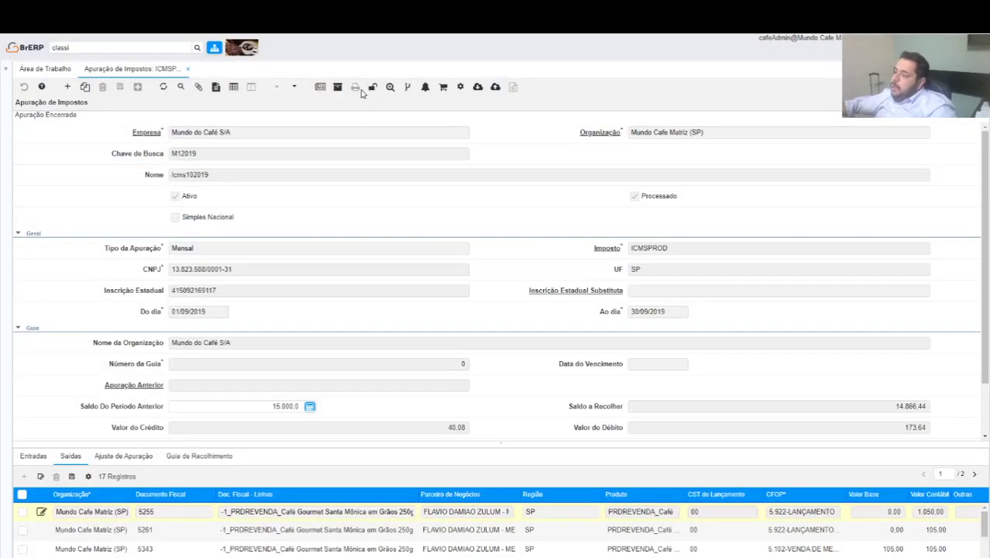
- Generate the Relatório de Registro de Apuração for the September 2019 ICMSPROD assessment and enlarge it for reading
click(357, 88)
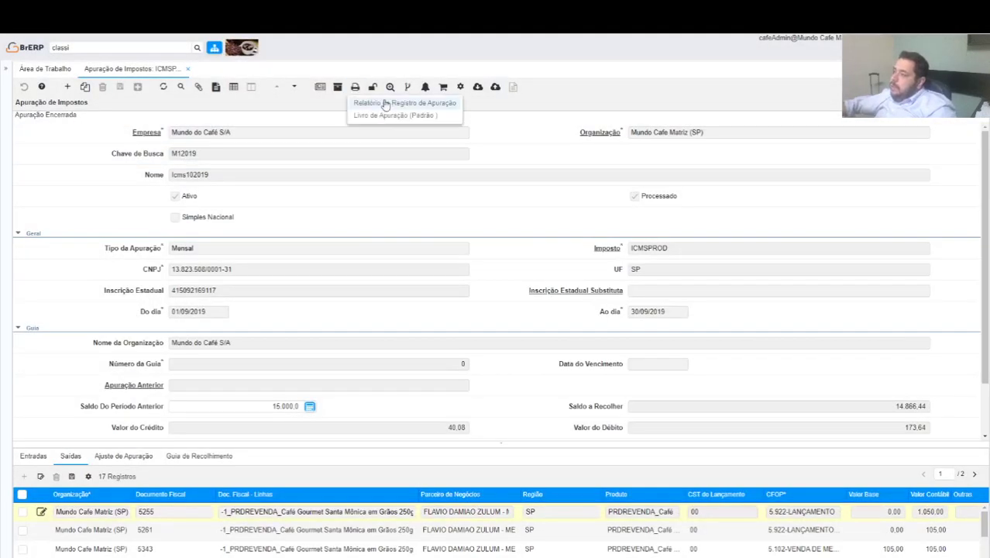
click(385, 104)
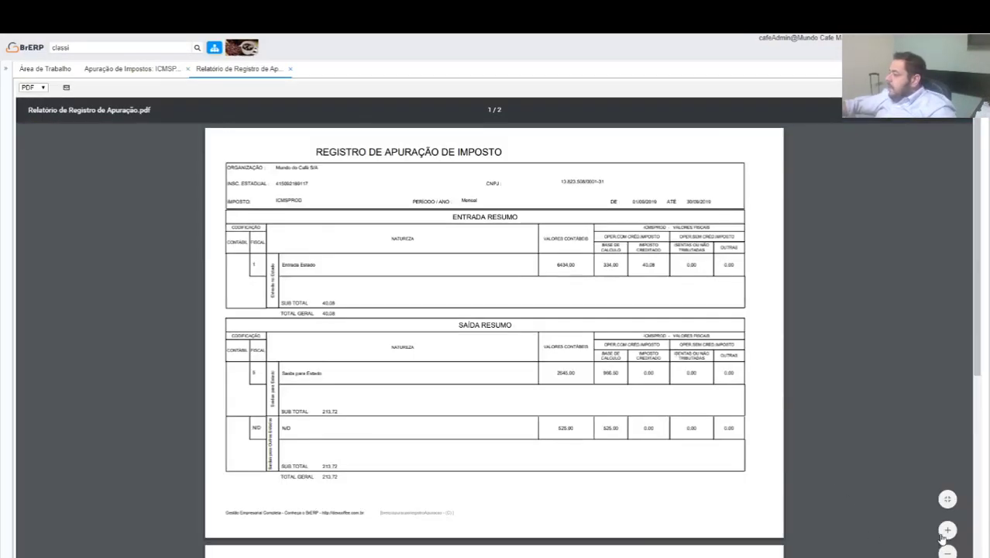
click(947, 531)
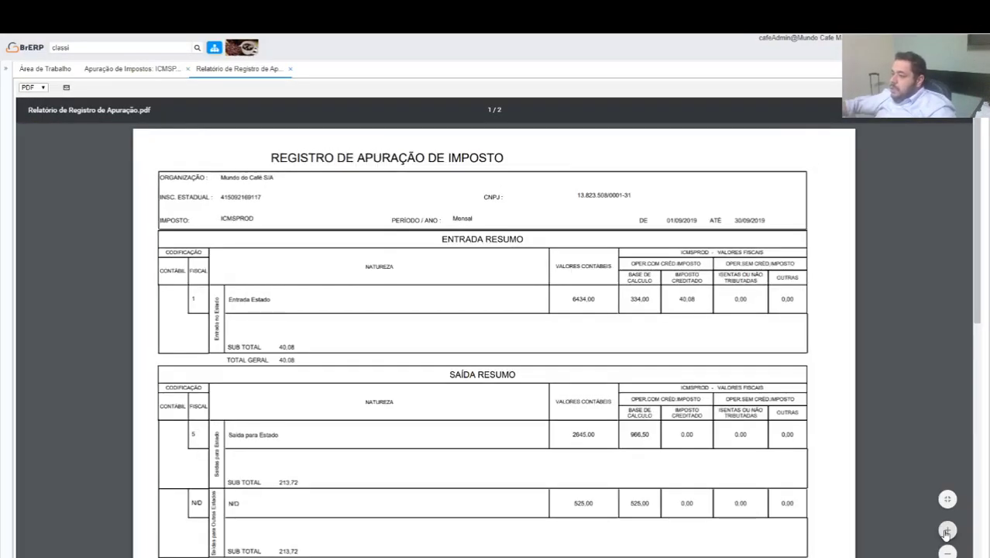
click(947, 530)
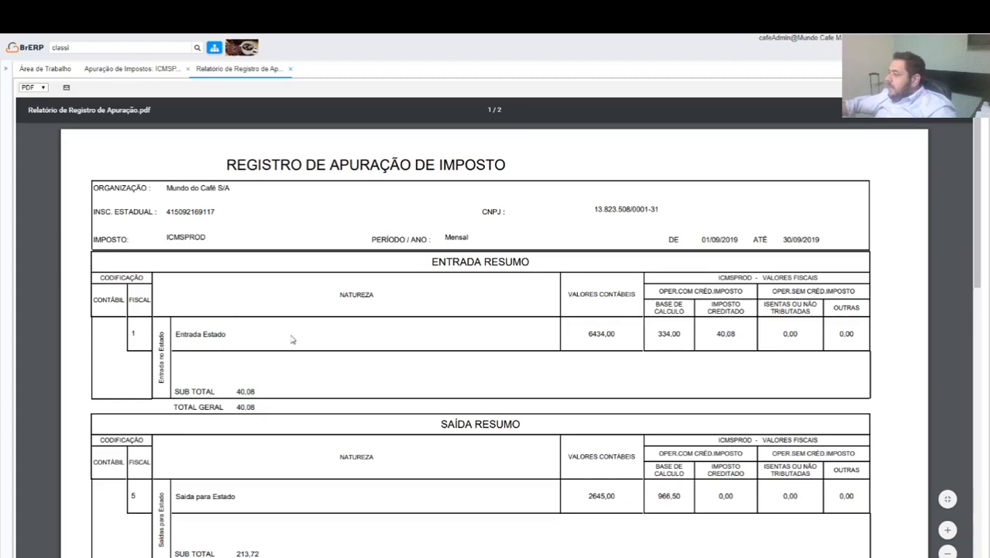
- Examine the report's Entrada Resumo, Saída Resumo and Apuração dos Saldos sections, and close the report and the assessment window
scroll(310, 333, down, 2)
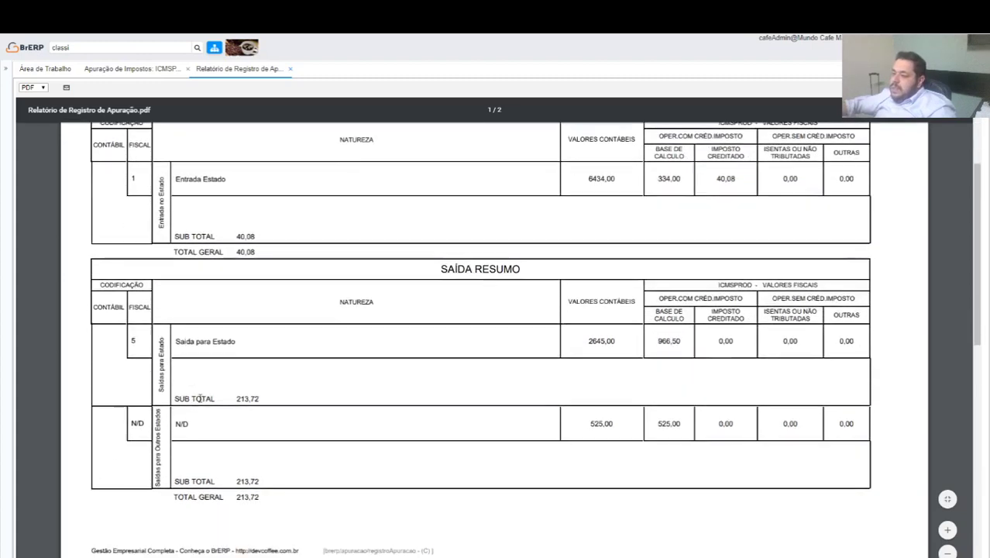
scroll(200, 398, down, 1)
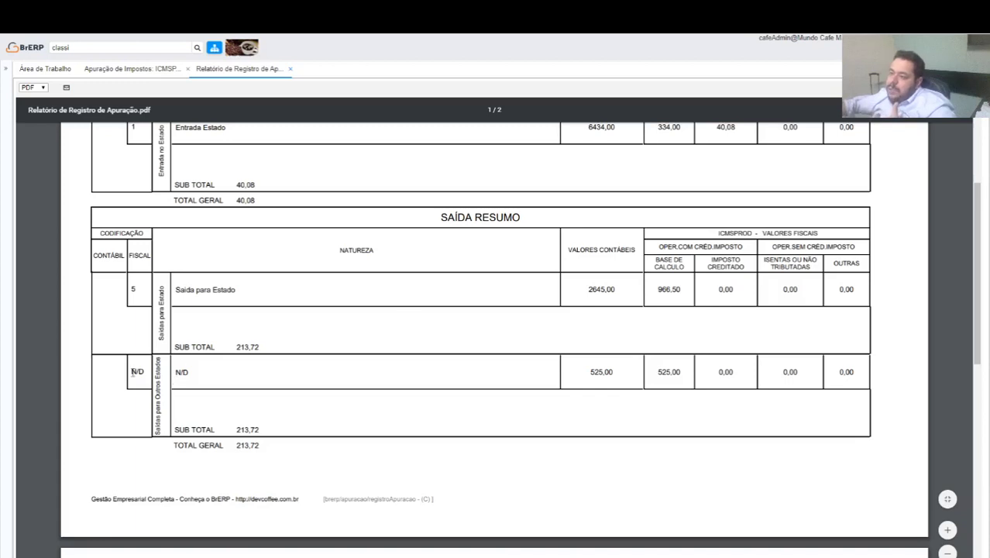
scroll(329, 359, down, 8)
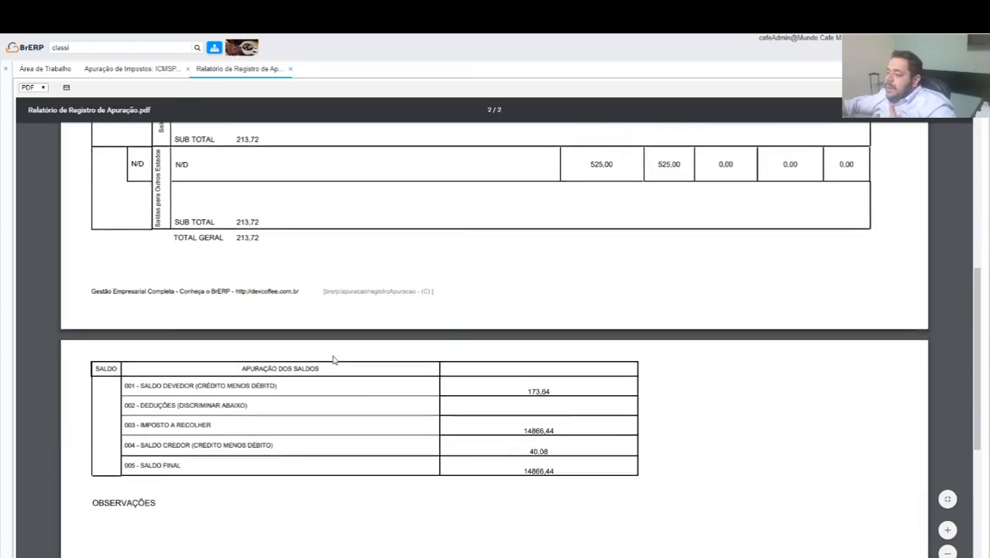
scroll(308, 301, up, 5)
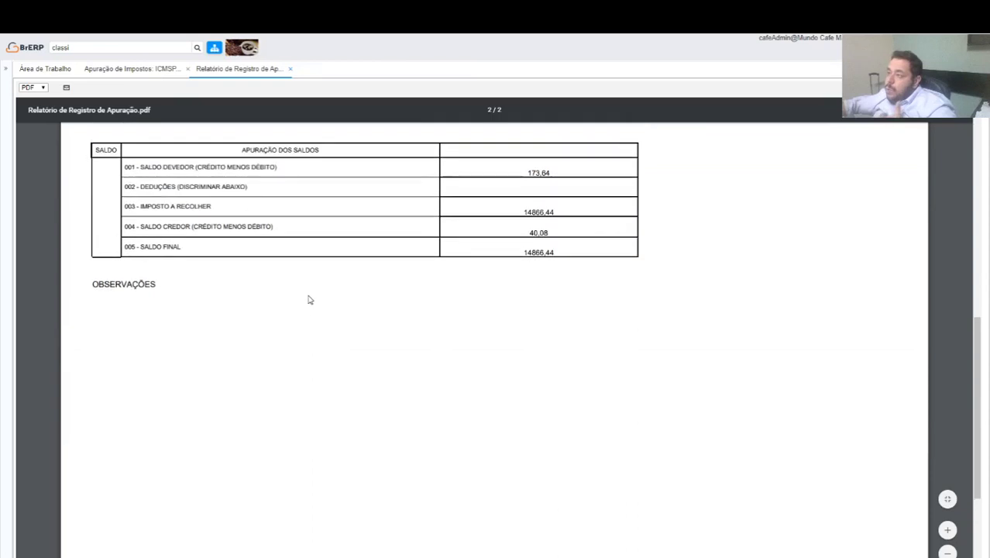
scroll(342, 269, up, 3)
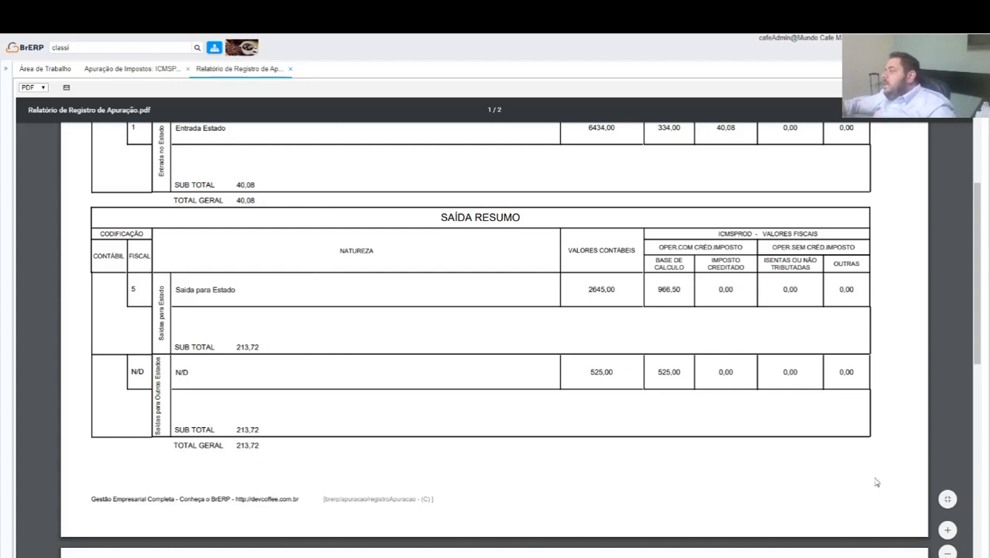
scroll(496, 350, up, 4)
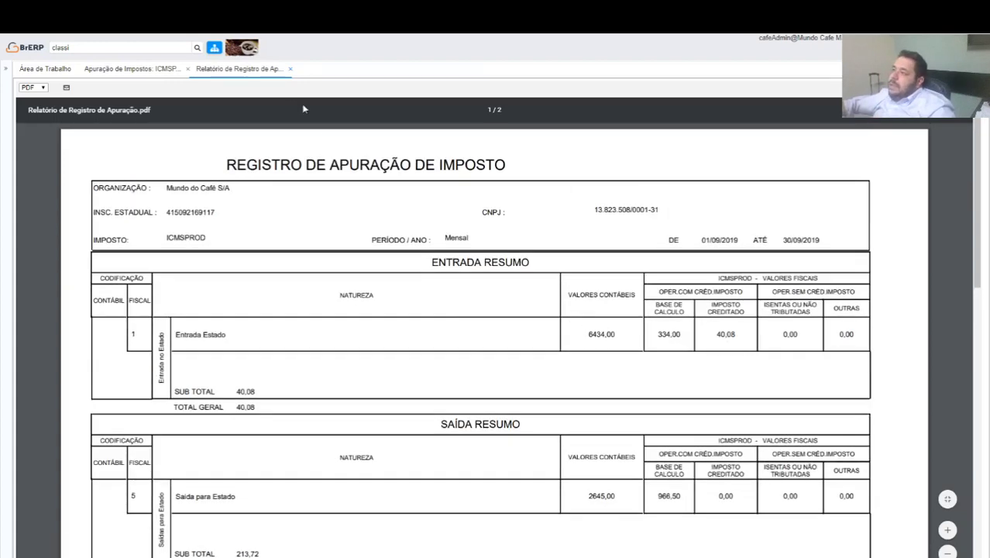
scroll(705, 407, down, 9)
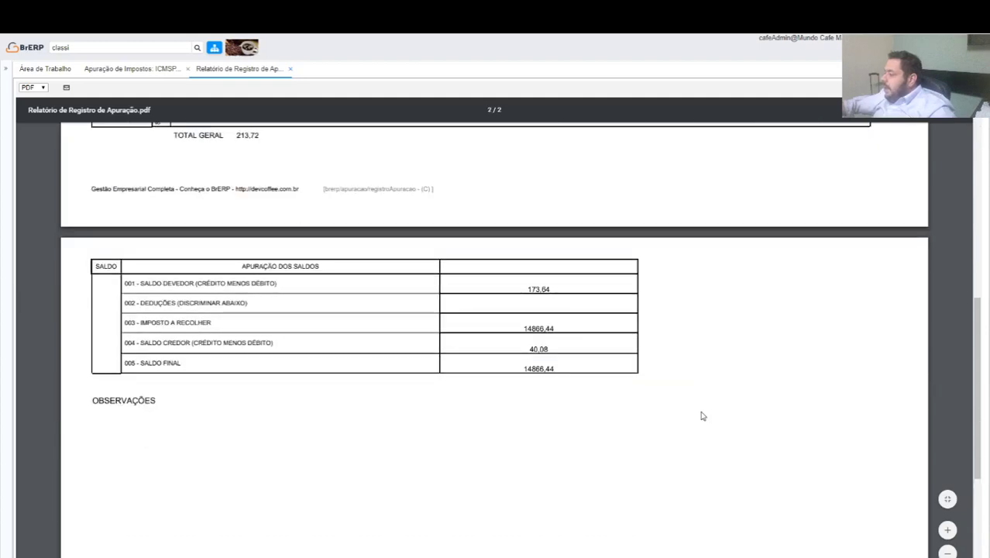
scroll(703, 416, up, 9)
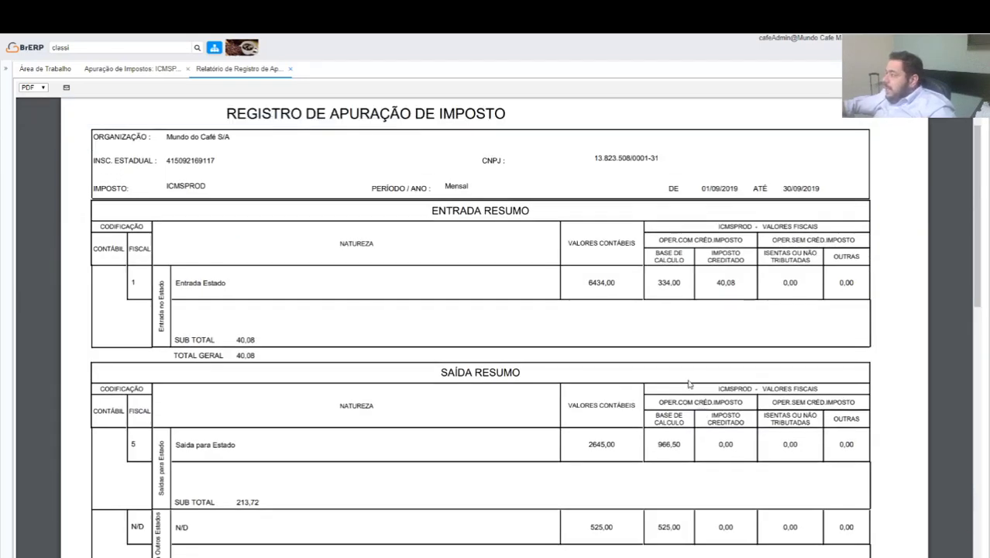
scroll(758, 380, up, 1)
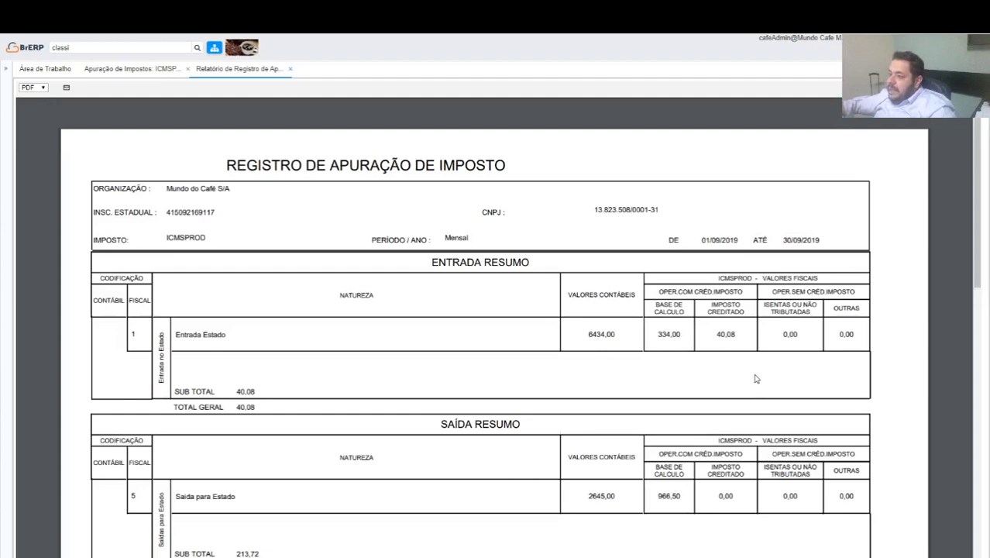
scroll(756, 379, down, 2)
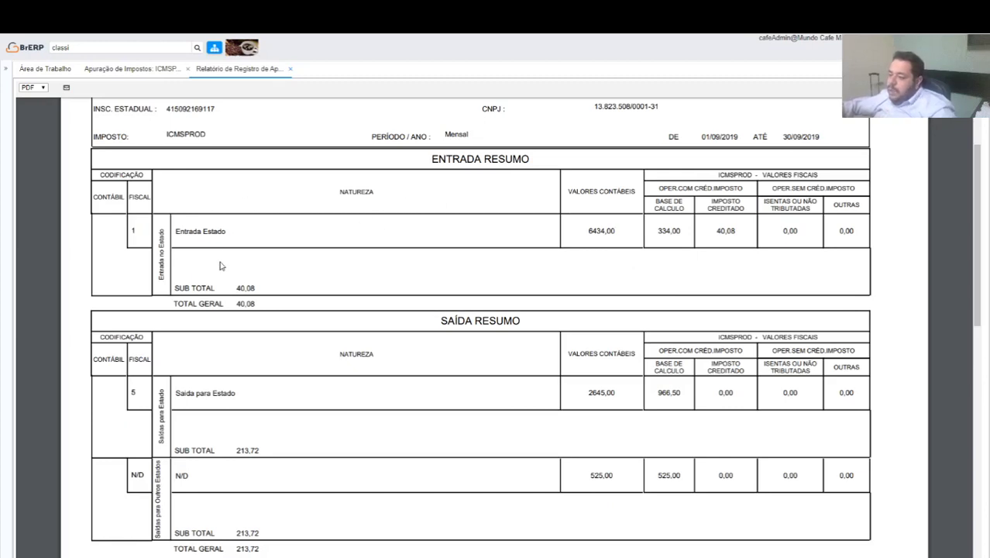
scroll(228, 258, down, 1)
scroll(186, 268, down, 5)
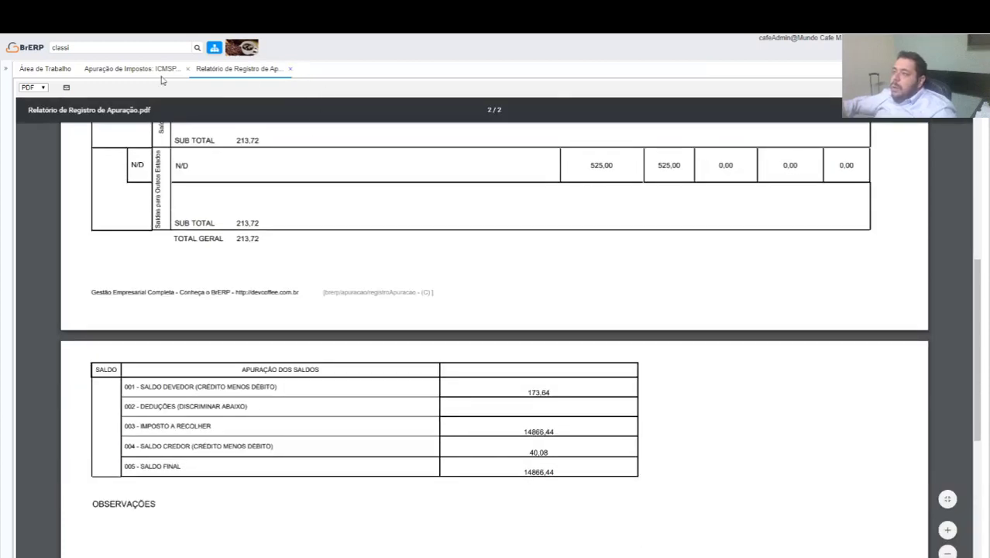
click(193, 73)
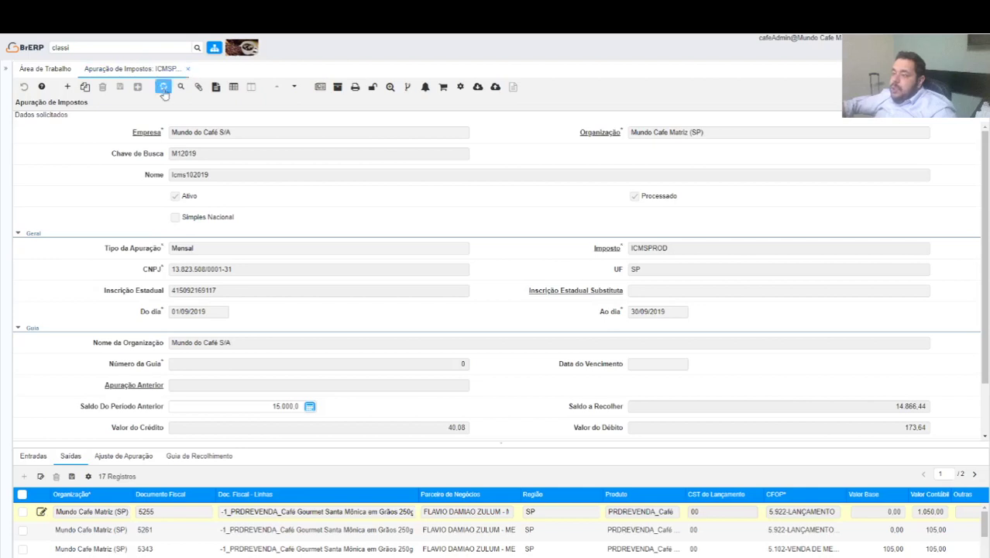
key(alt+x)
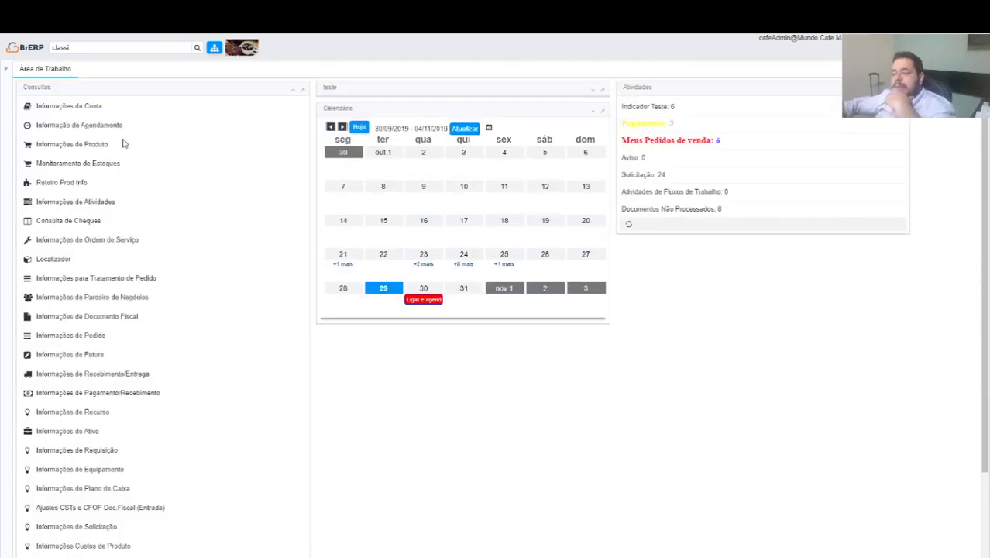
- Open the Classificação Fiscal window to review the ICMS classification record, and close it again
click(96, 48)
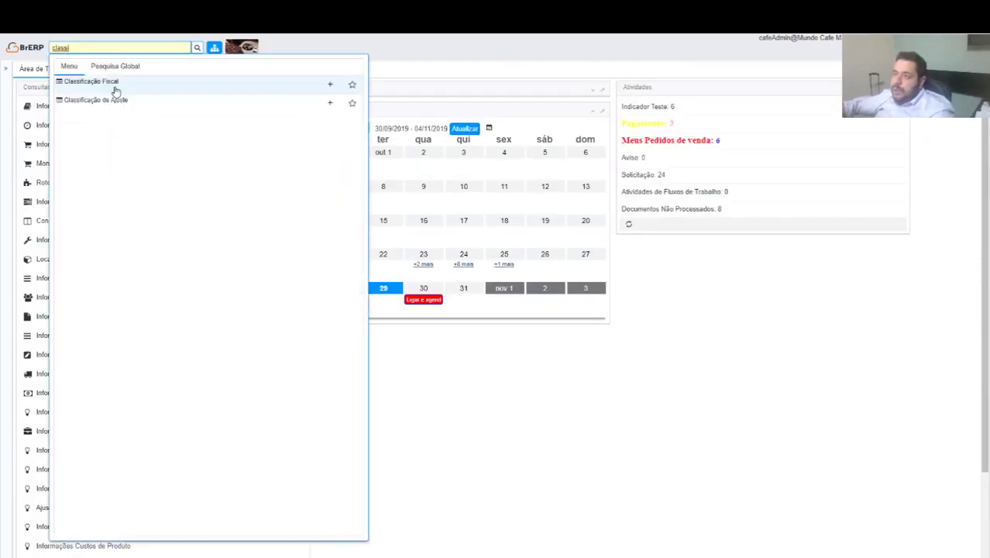
key(Return)
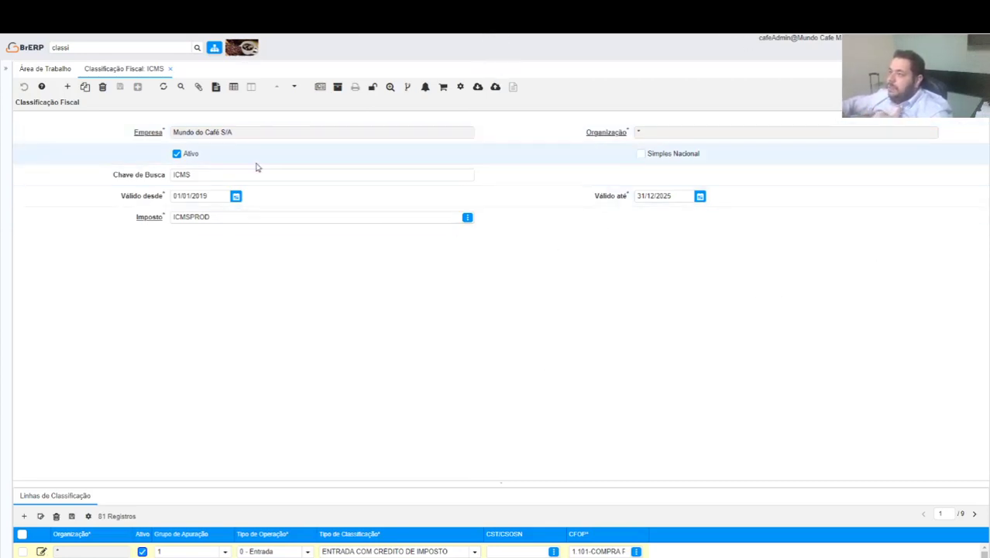
click(171, 69)
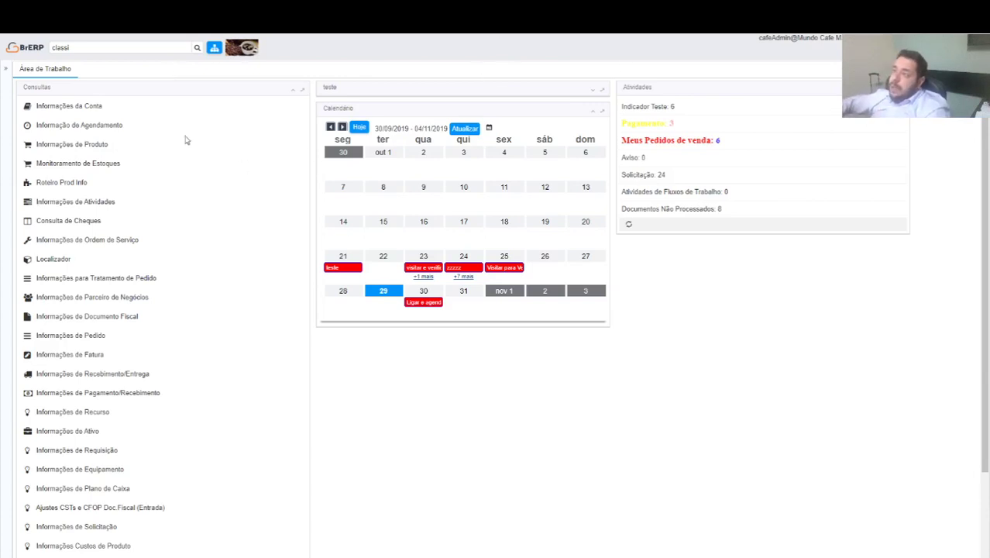
- Clear the text from the menu search and return to the empty Área de Trabalho
click(126, 46)
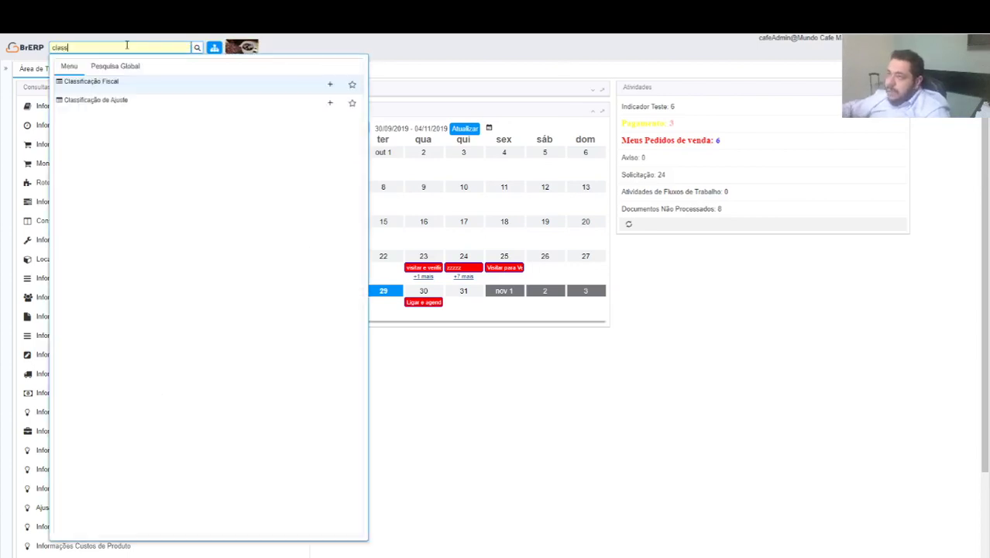
key(BackSpace)
key(BackSpace)
key(BackSpace)
key(BackSpace)
key(BackSpace)
key(BackSpace)
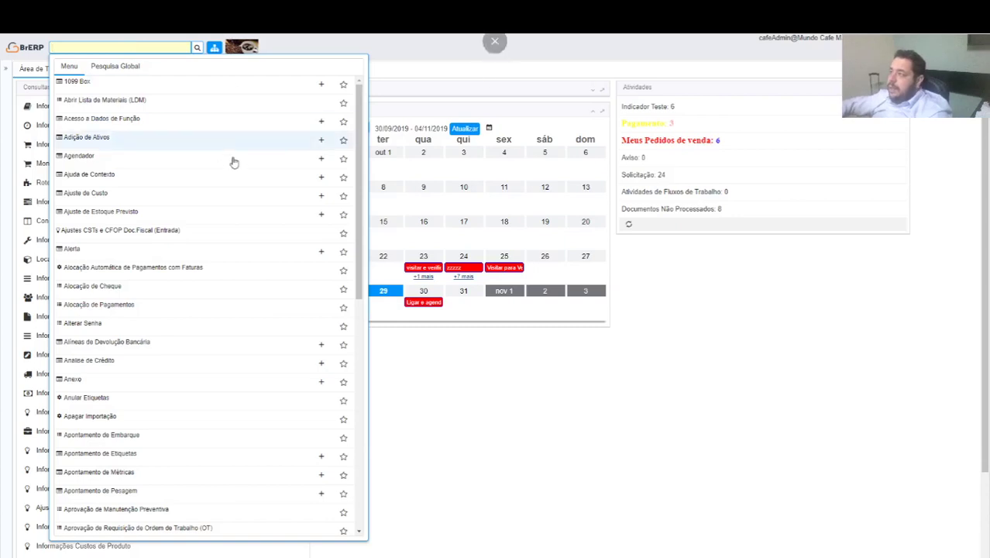
click(552, 52)
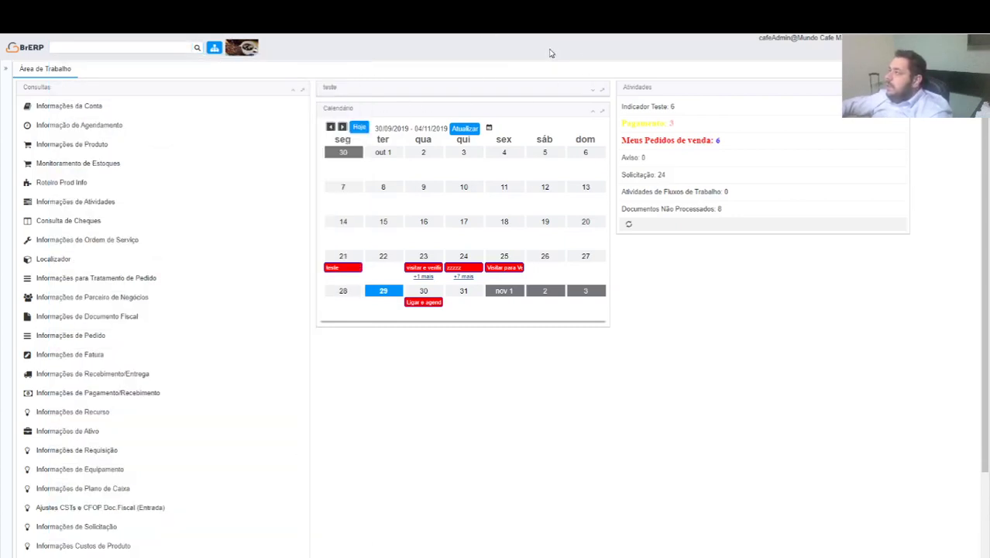